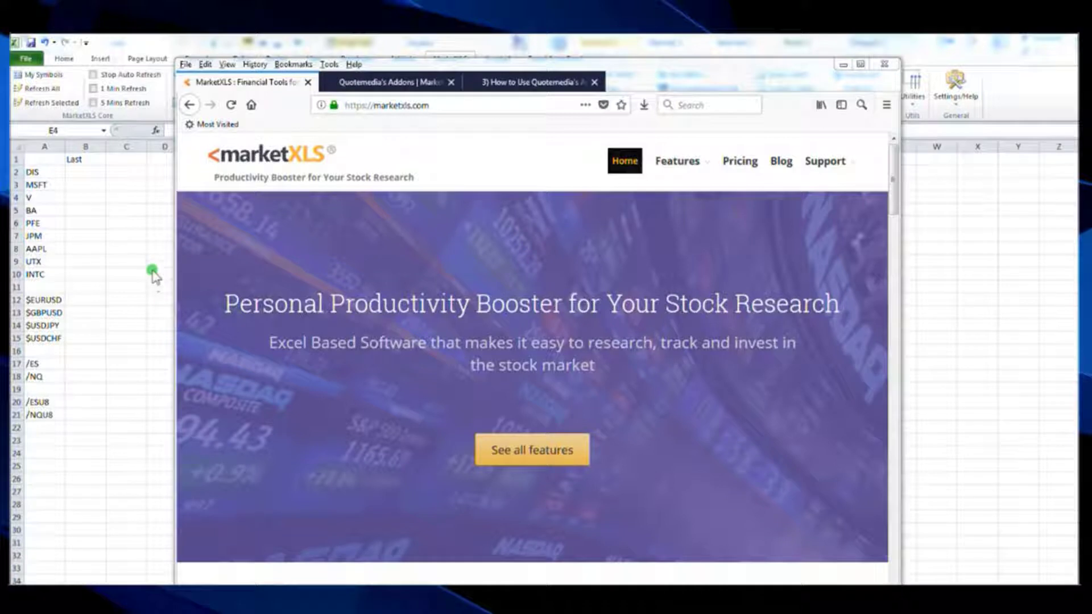
Switch to the Excel workbook and browse the functions suggested for =QM_ in cell E4, leaving the cell empty
left_click(151, 270)
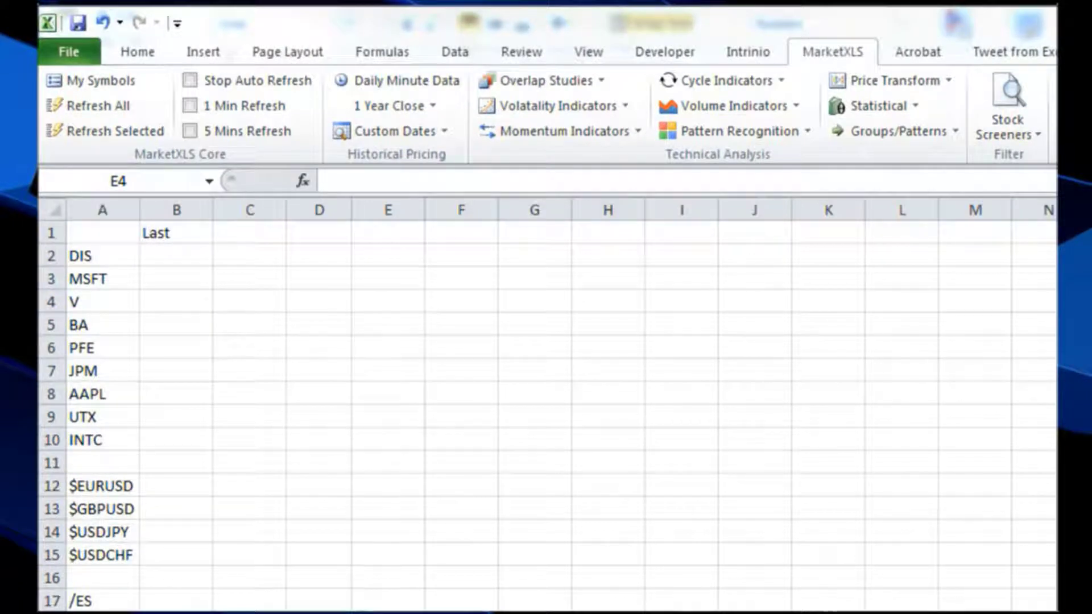
left_click(399, 459)
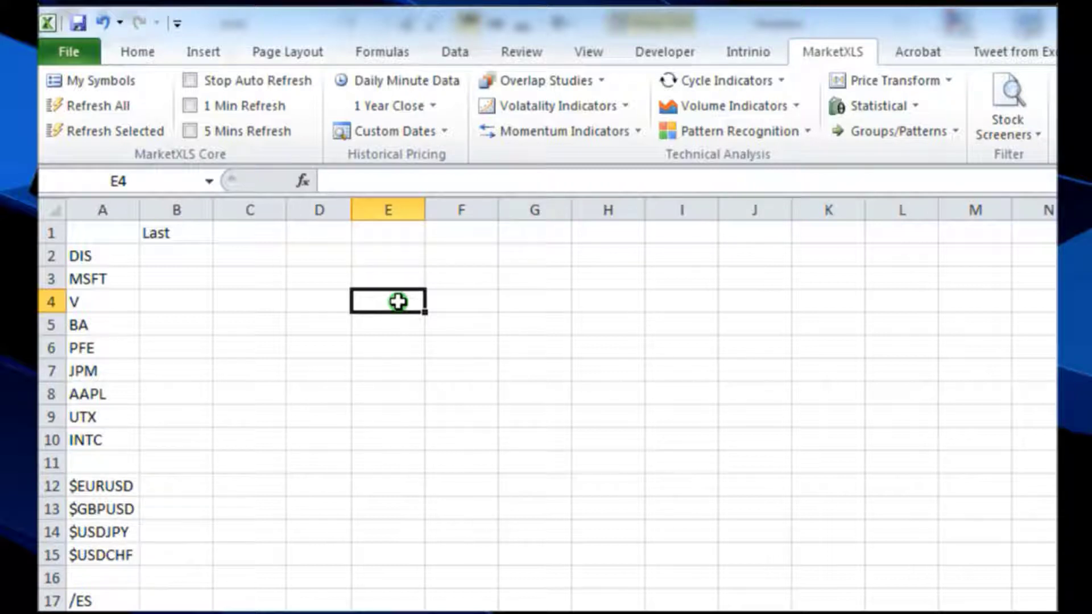
type("=Q")
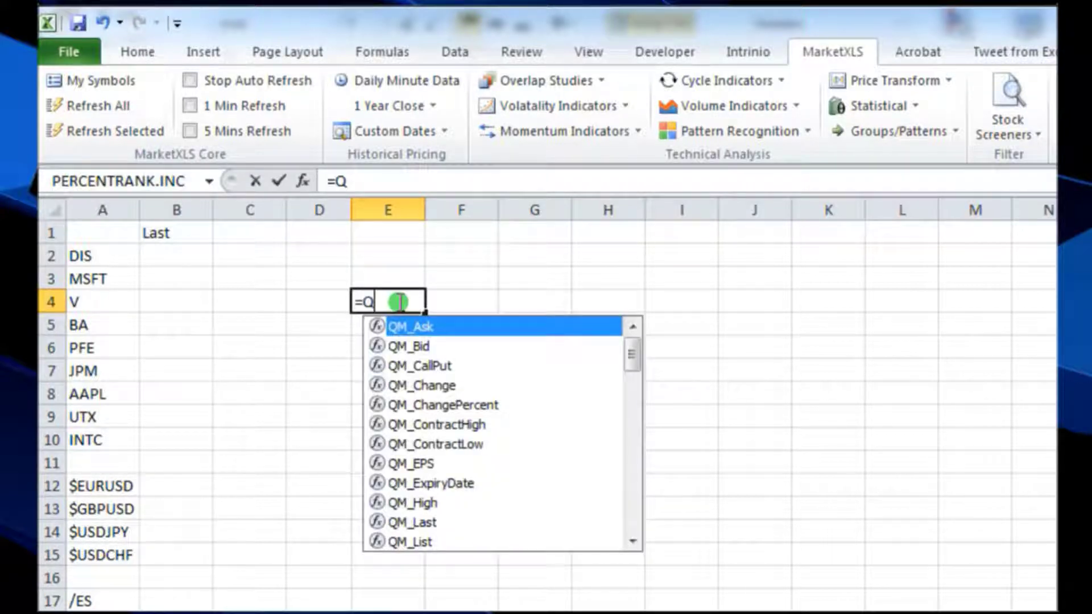
type("M_")
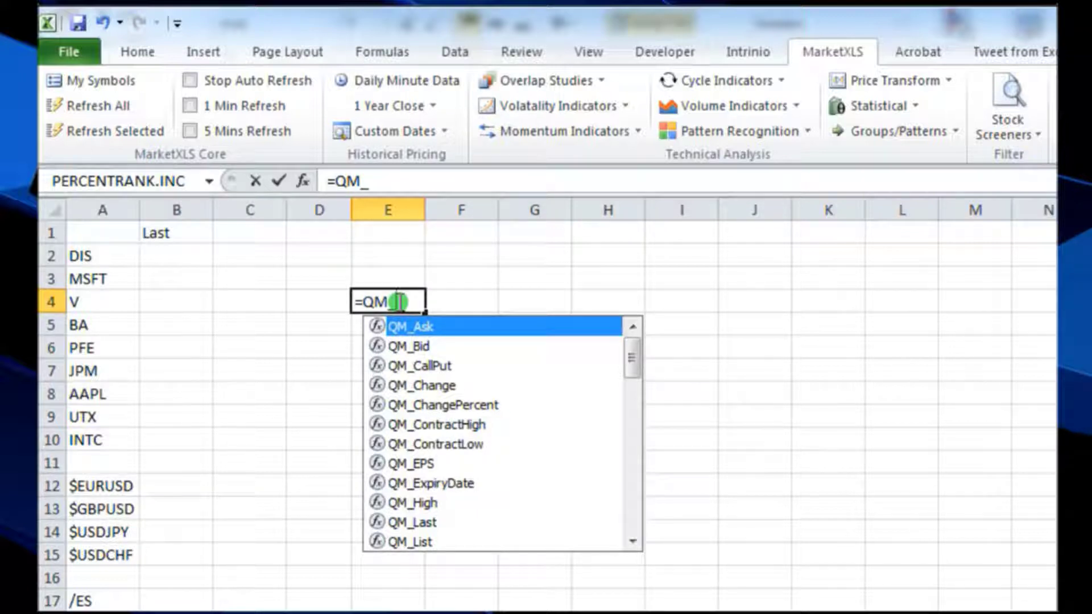
scroll(530, 428, "down", 1)
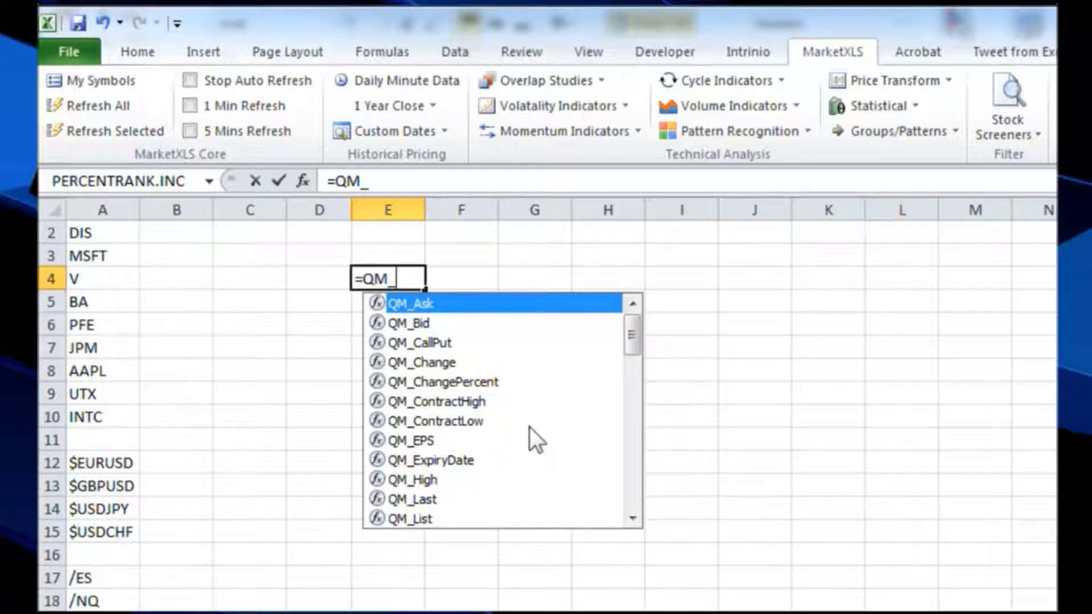
left_click_drag(632, 331, 632, 373)
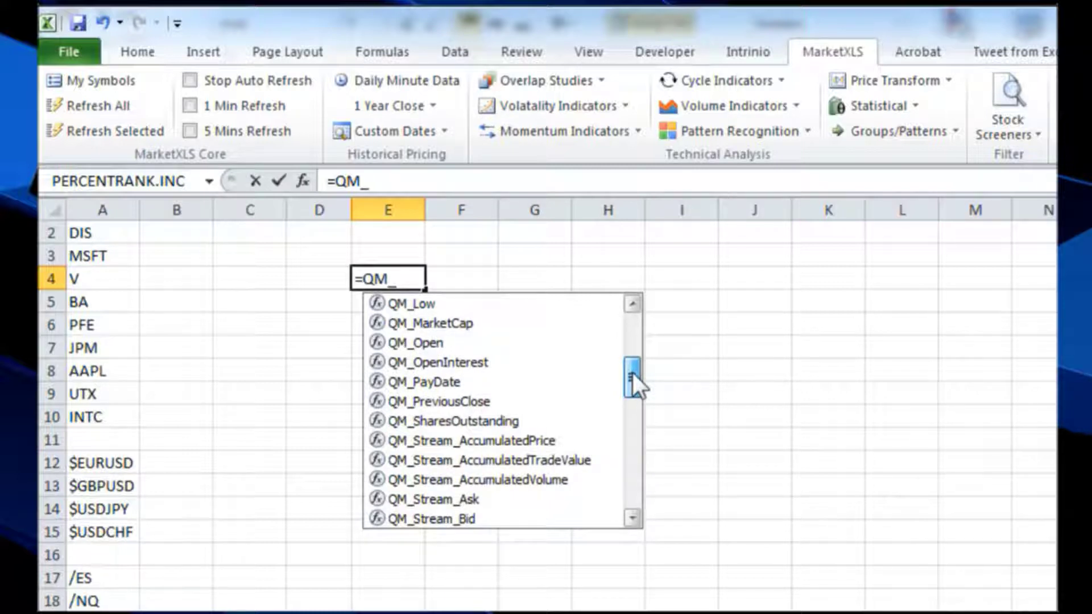
left_click_drag(633, 373, 629, 324)
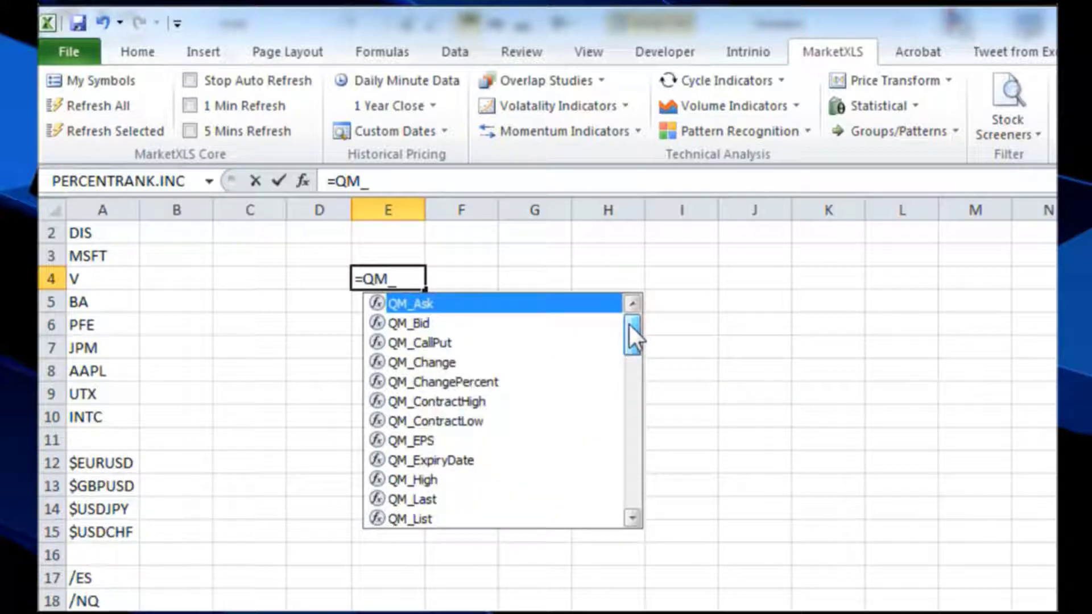
left_click(403, 279)
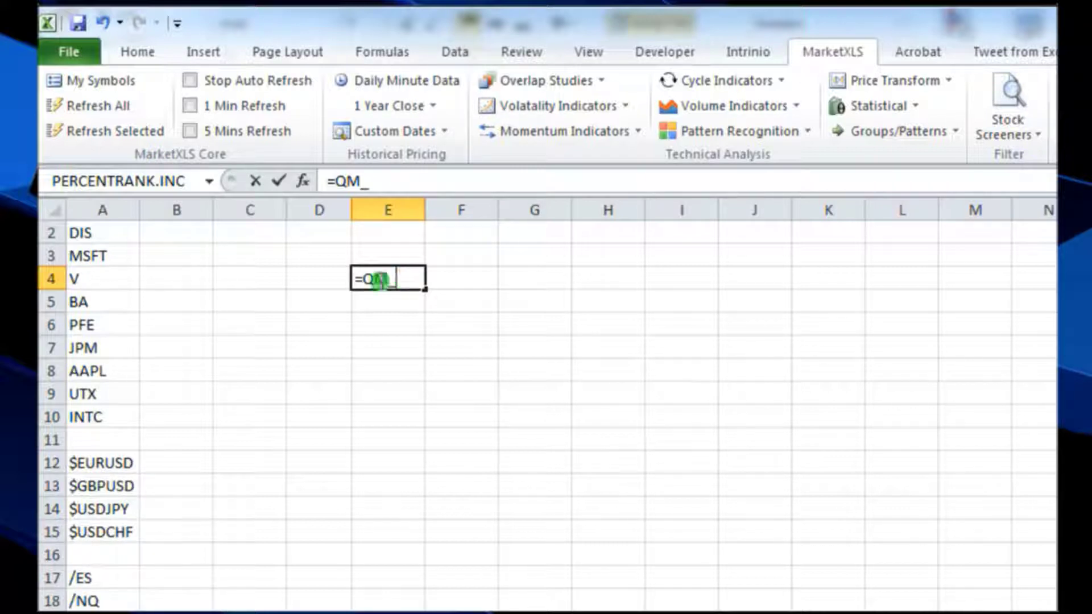
left_click(318, 336)
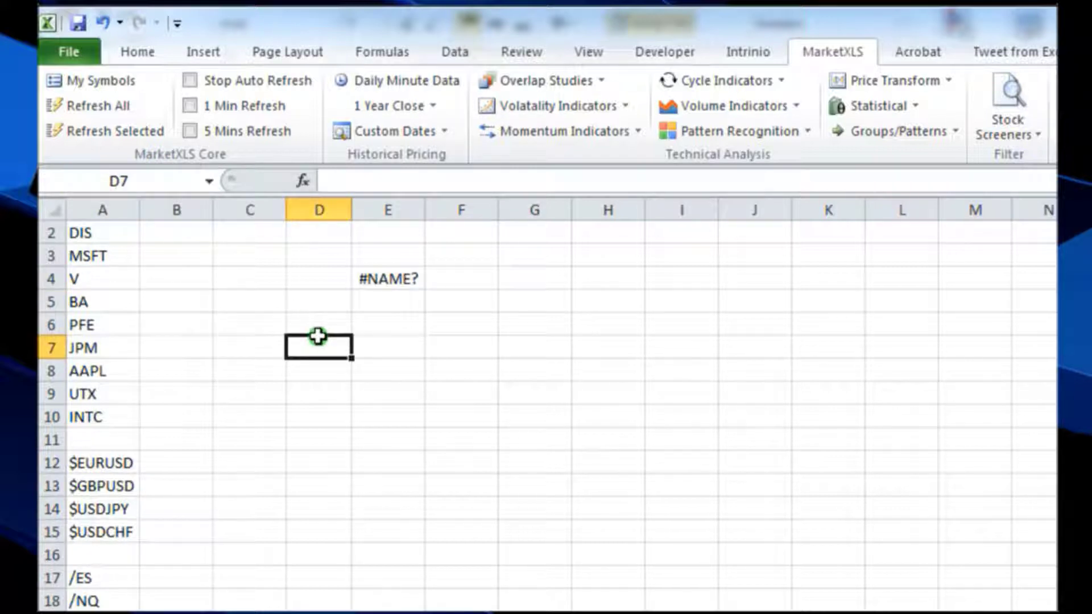
left_click(409, 279)
key("Delete")
Enter the formula =Last(A3) in cell E4 to retrieve the last price of MSFT
left_click(418, 181)
type("=")
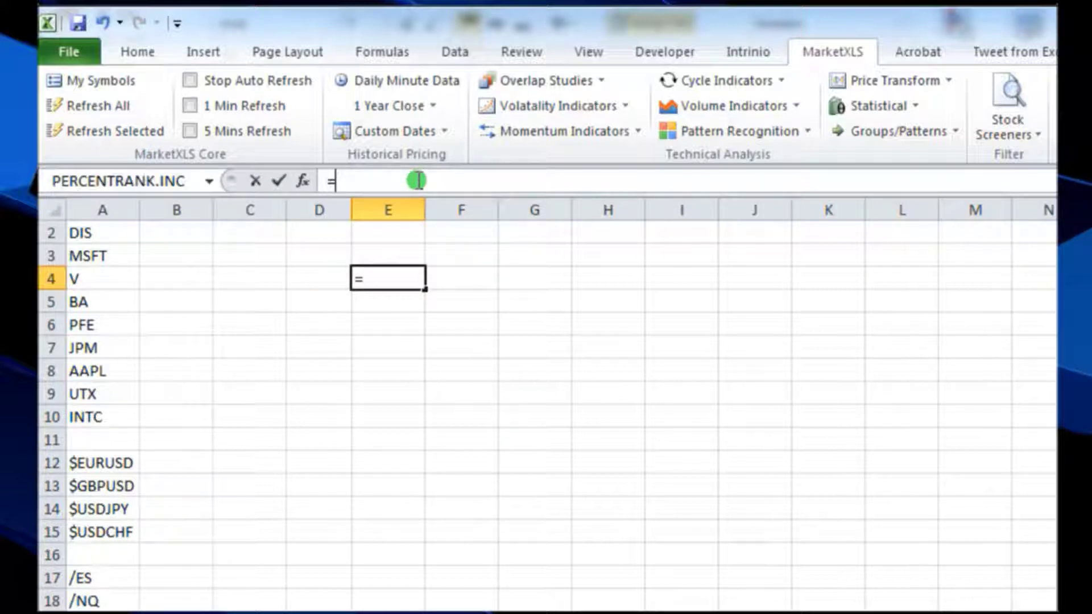
type("QM")
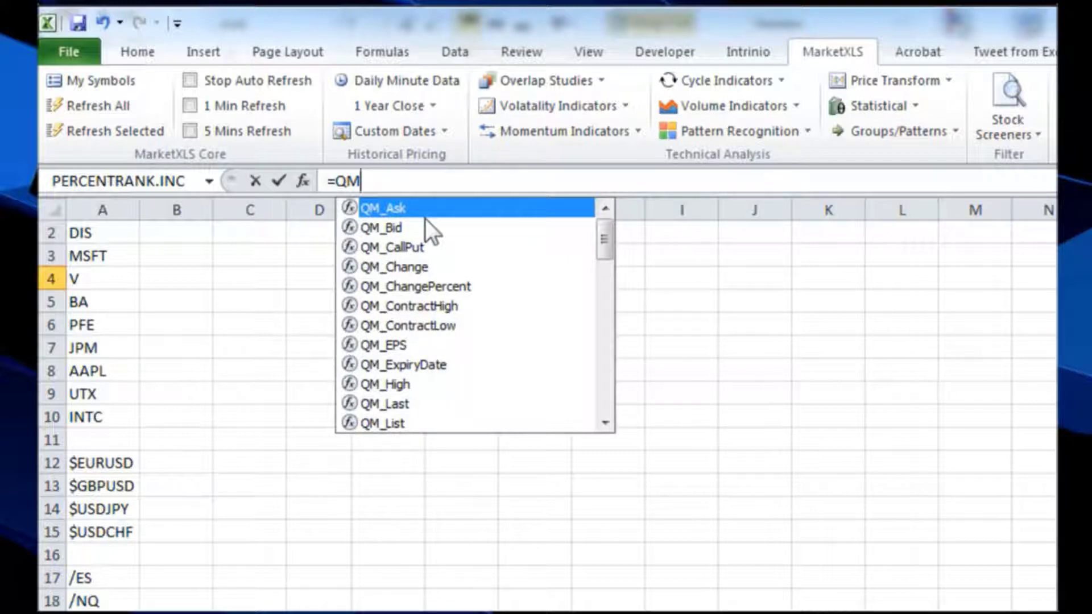
key("BackSpace")
key("BackSpace")
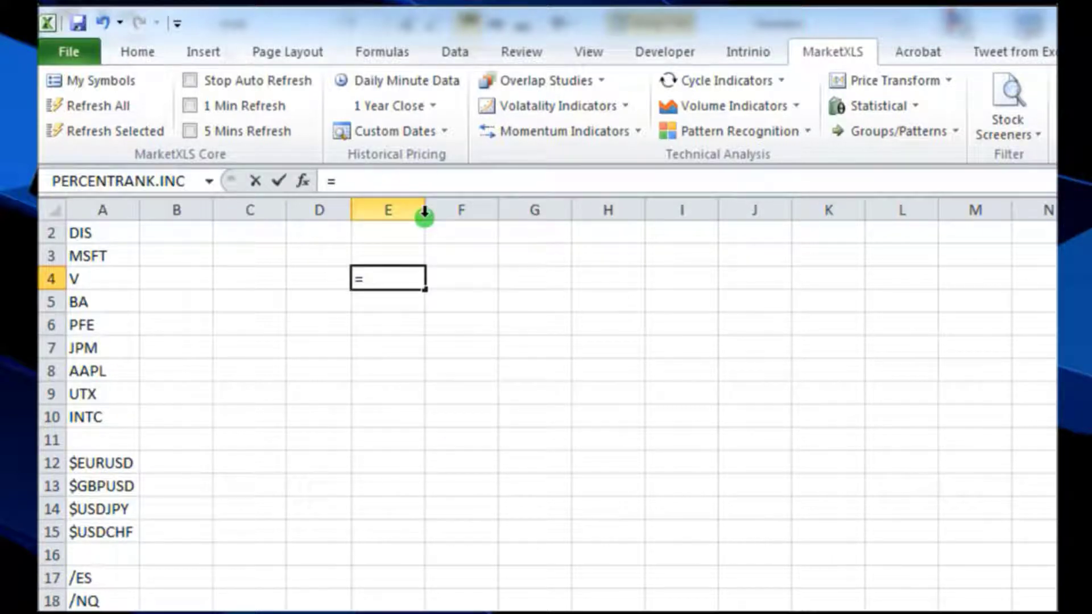
type("Las")
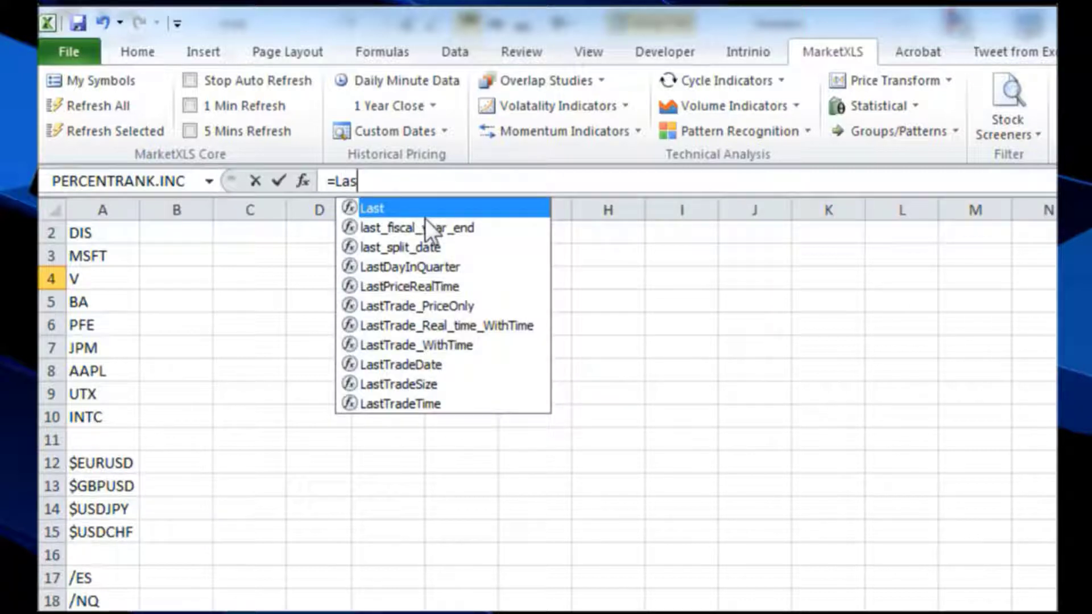
double_click(435, 208)
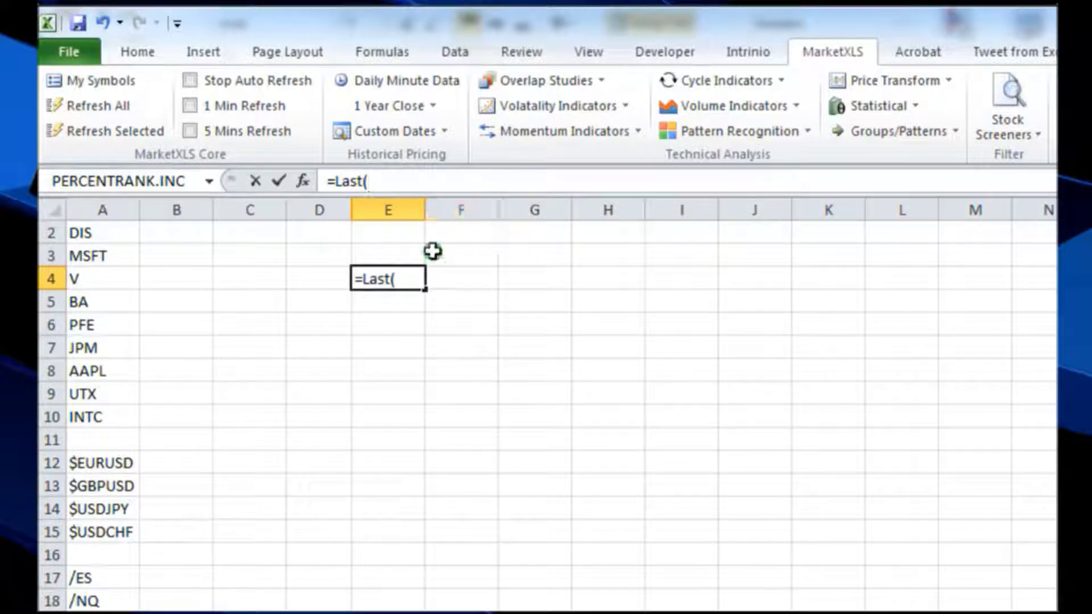
left_click(95, 255)
left_click(392, 184)
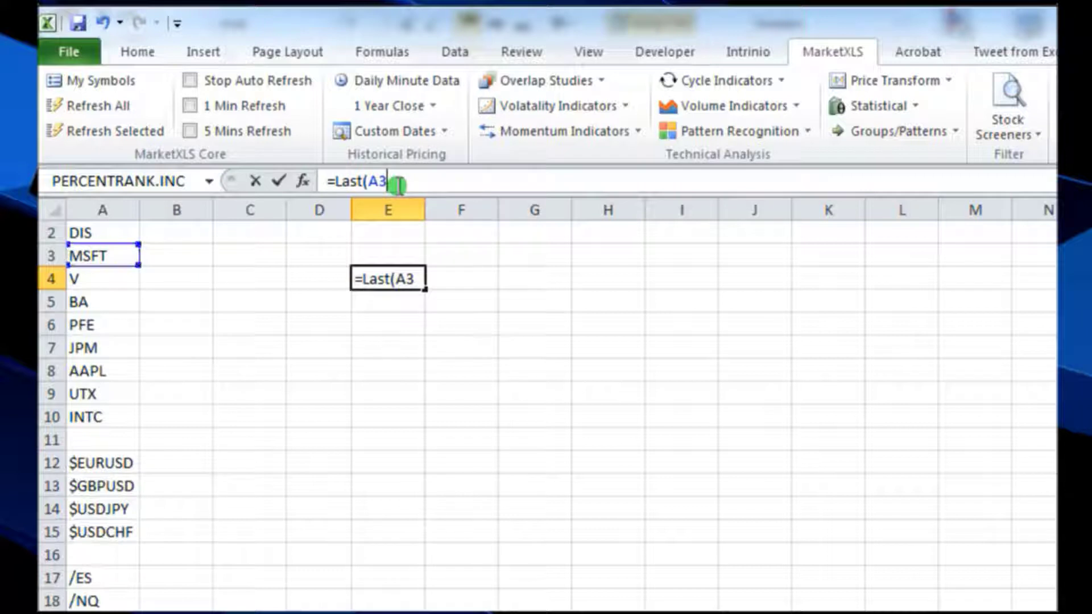
type(")")
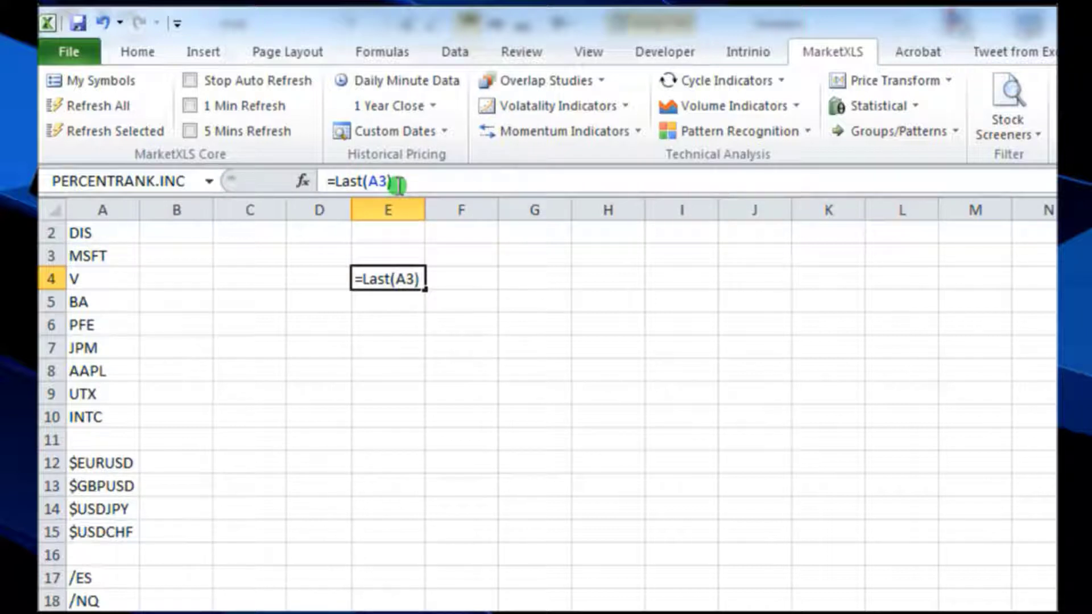
key("Return")
left_click(403, 277)
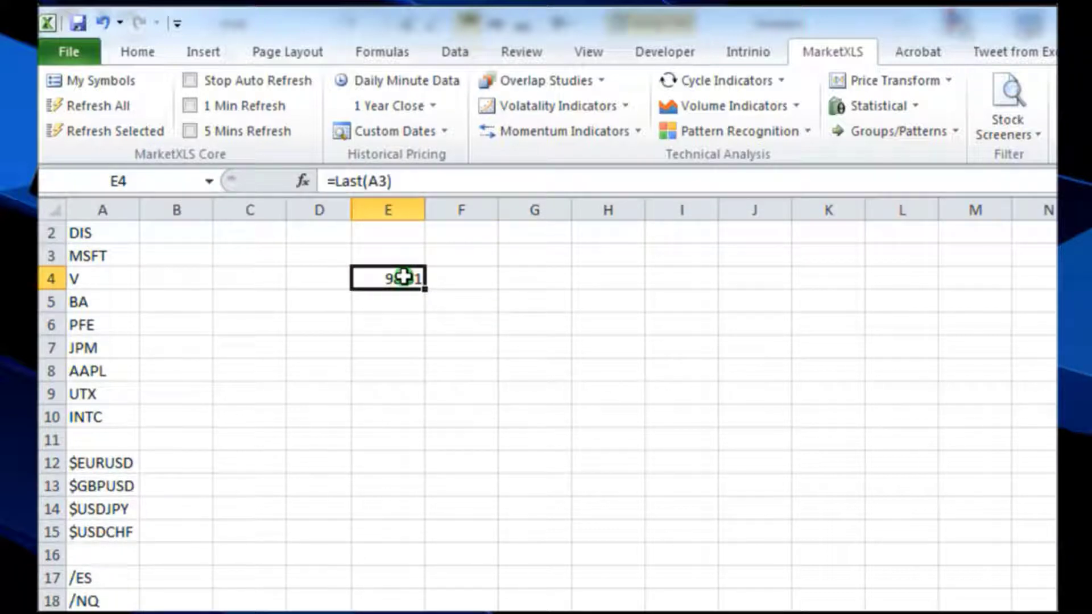
Clear the formula from cell E4 and open Insert Function for cell E5
key("Delete")
left_click(347, 333)
left_click(334, 246)
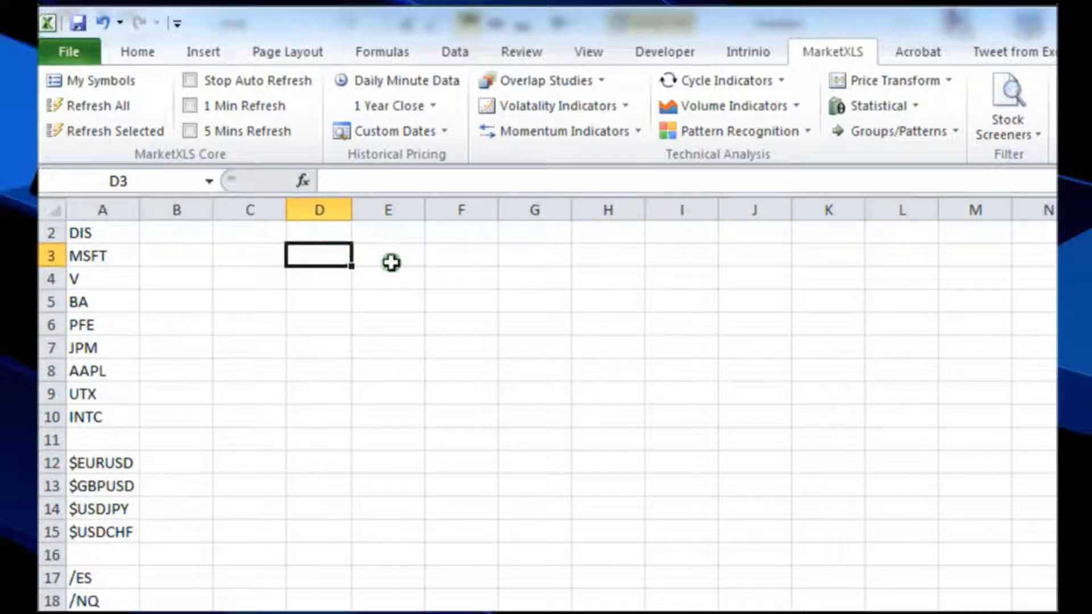
left_click(360, 297)
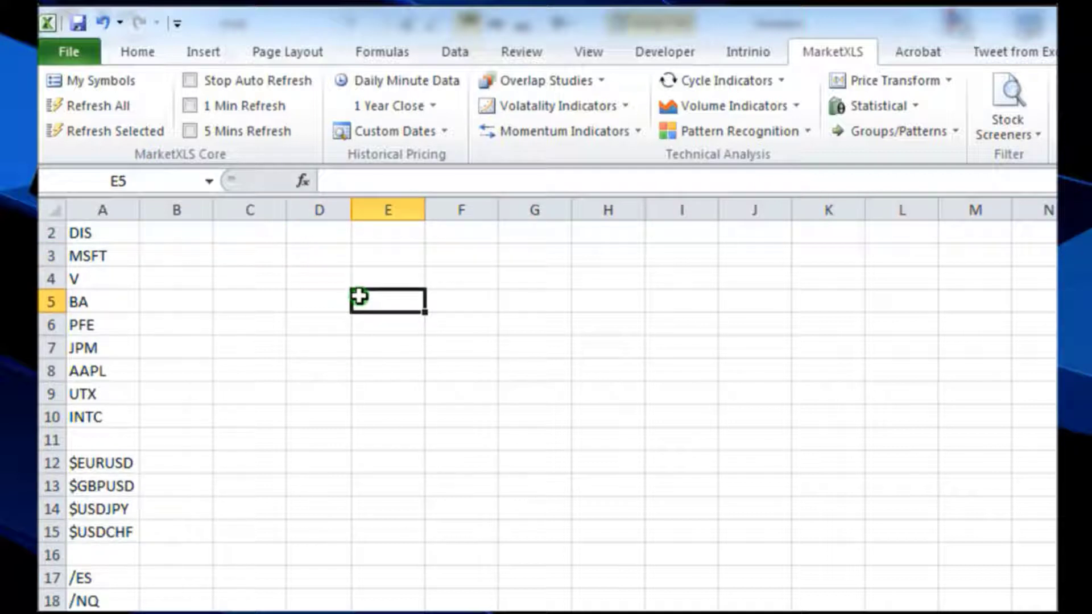
left_click(305, 182)
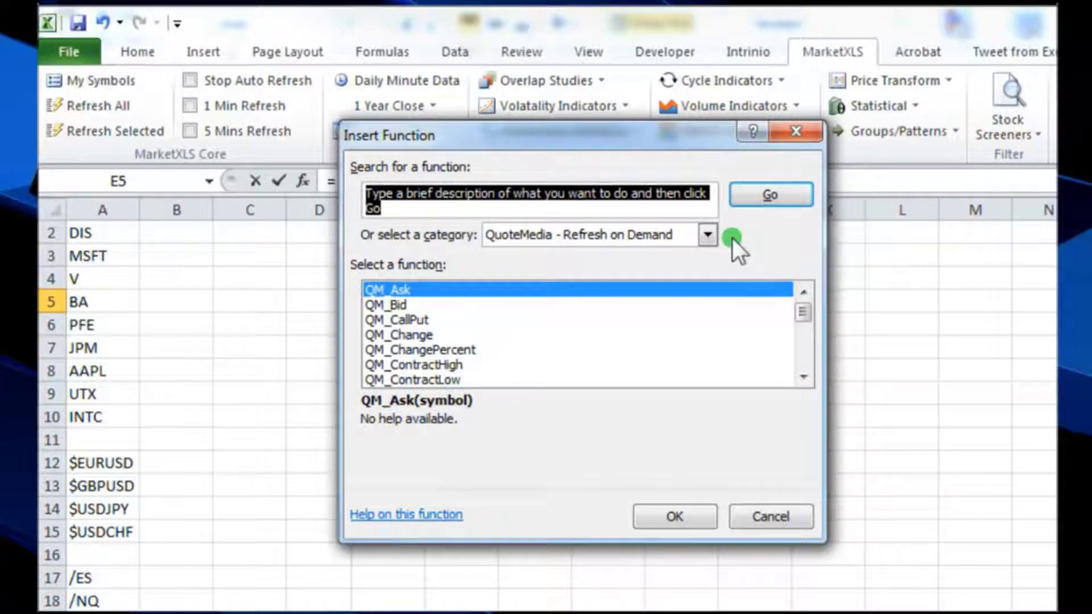
Look through the Most Recently Used and MarketXLS Stocks function categories
left_click(707, 235)
left_click_drag(705, 310, 704, 258)
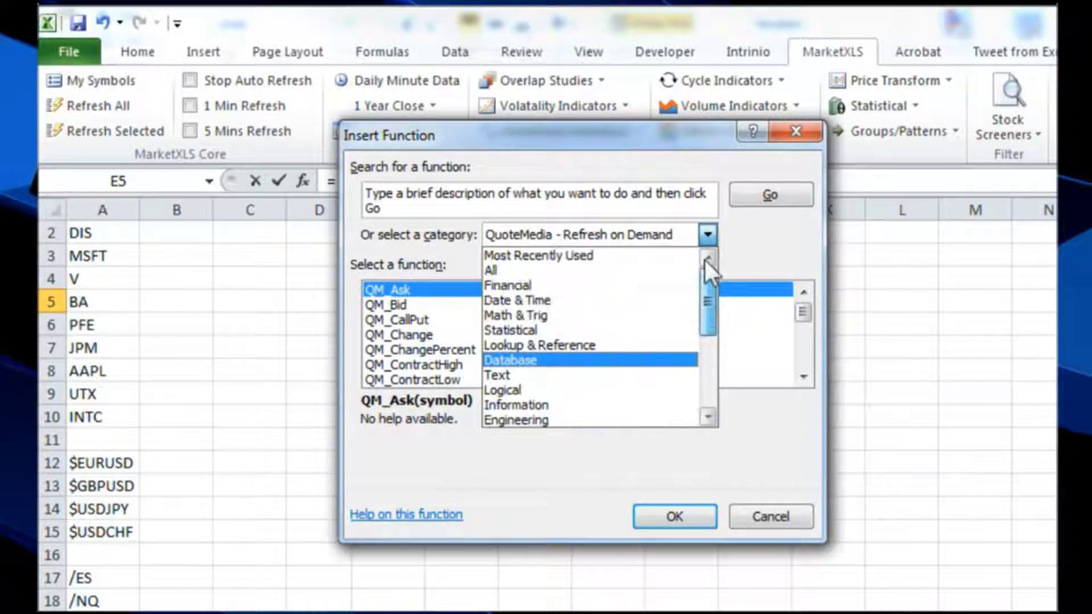
left_click(648, 254)
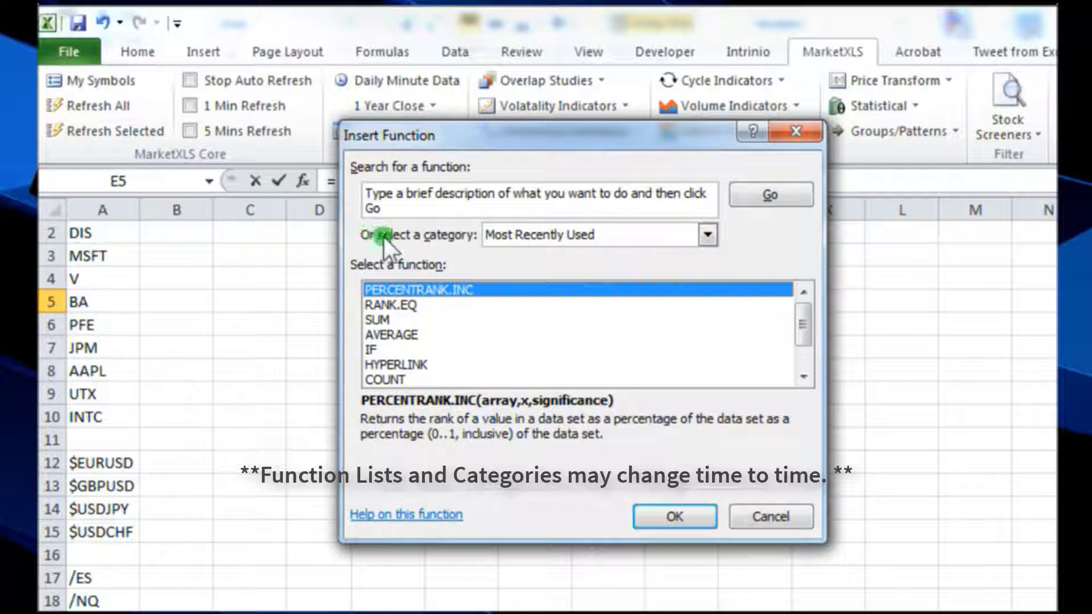
left_click_drag(804, 329, 807, 275)
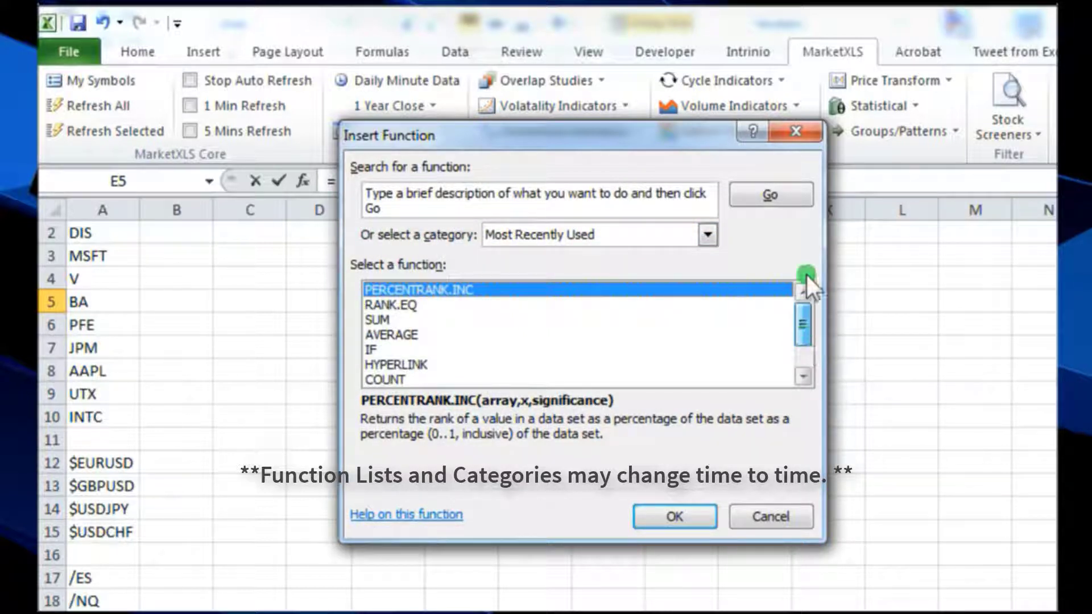
left_click(708, 232)
scroll(688, 318, "down", 1)
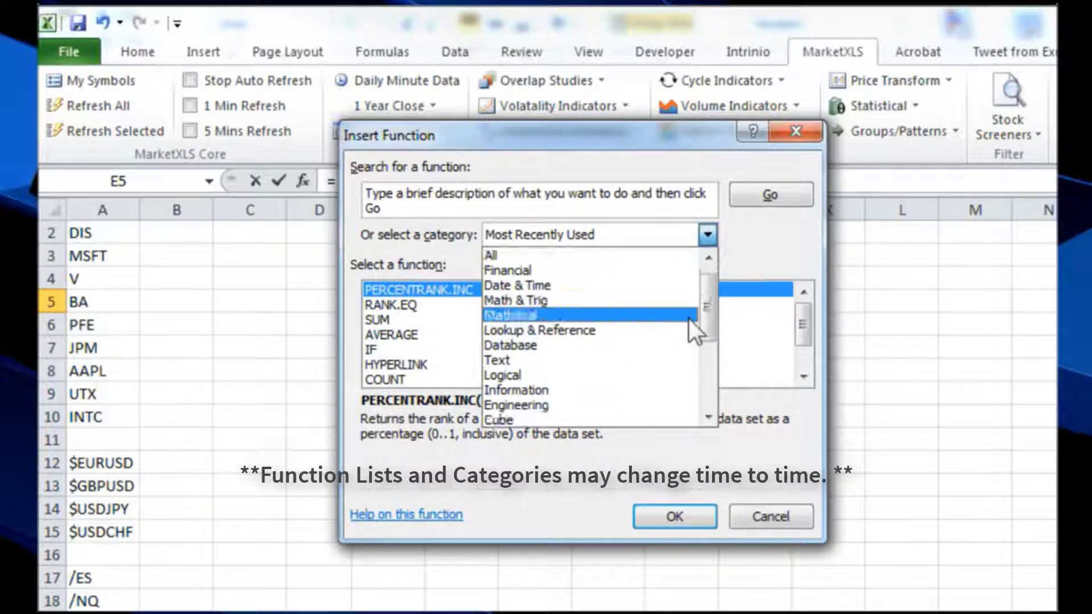
scroll(688, 319, "down", 4)
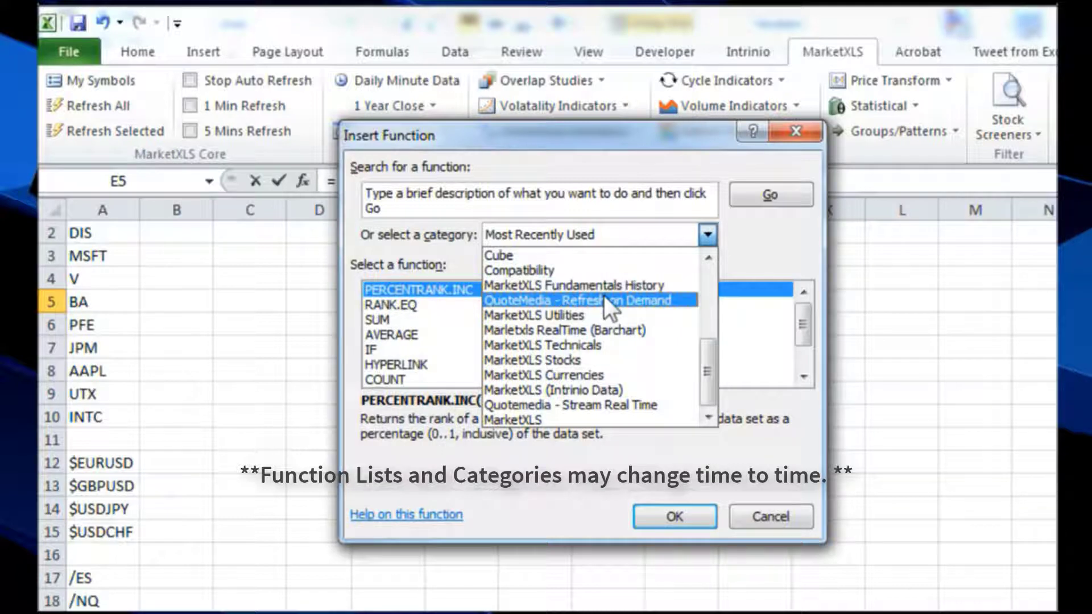
left_click(576, 359)
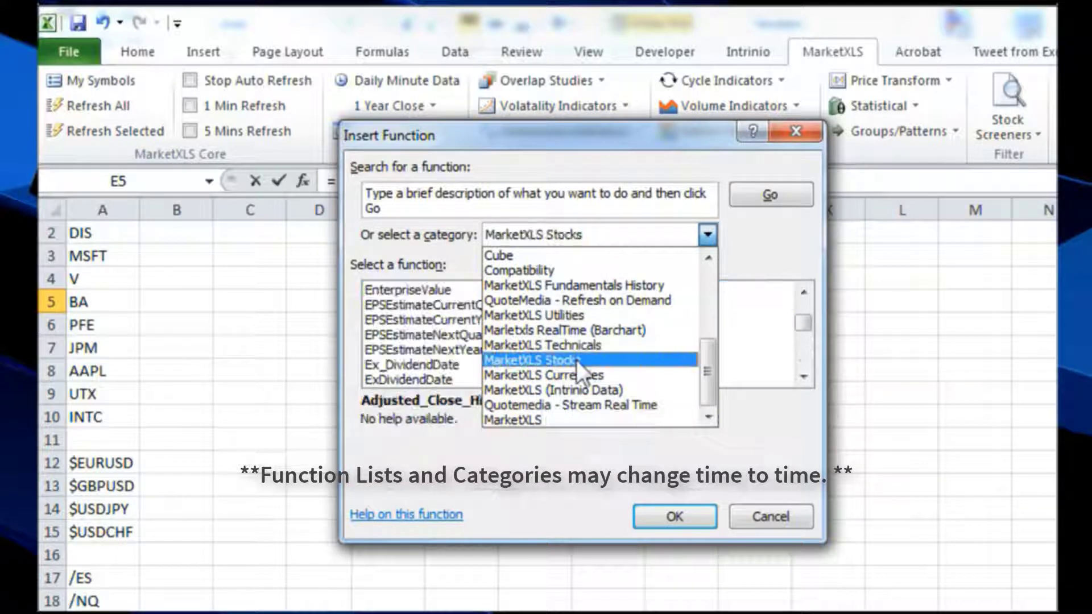
Examine the functions in the QuoteMedia - Refresh on Demand and Quotemedia - Stream Real Time categories
left_click(629, 299)
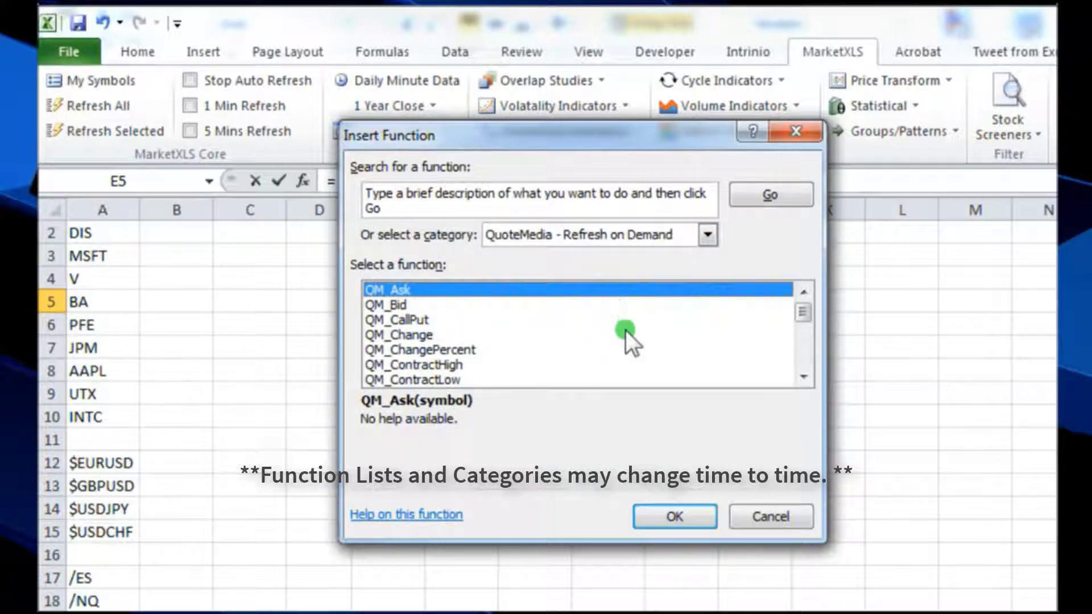
scroll(626, 330, "down", 4)
scroll(626, 330, "down", 3)
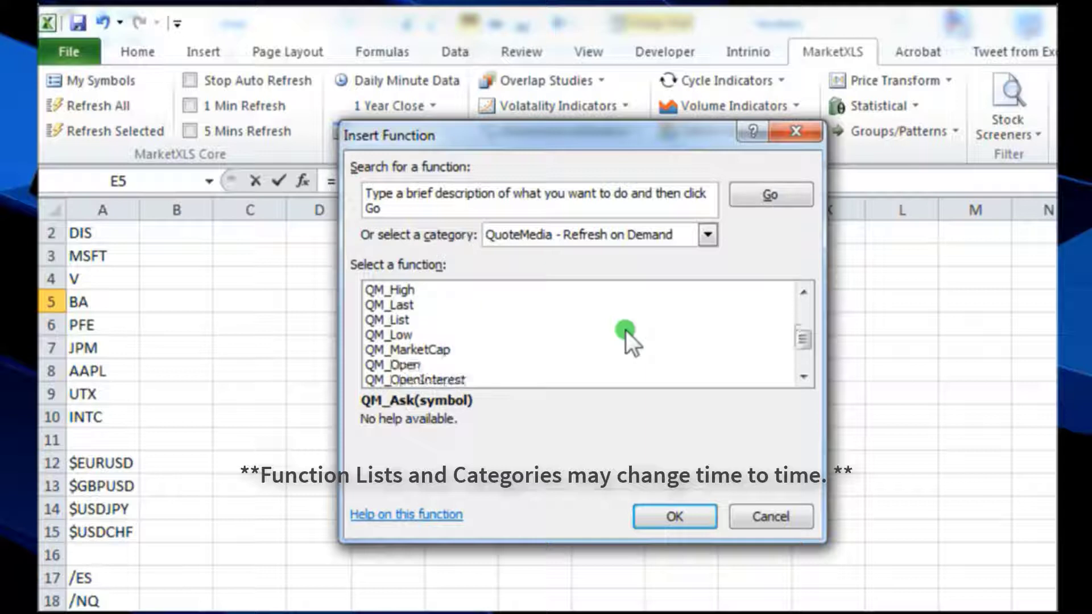
scroll(625, 330, "up", 4)
scroll(626, 329, "up", 2)
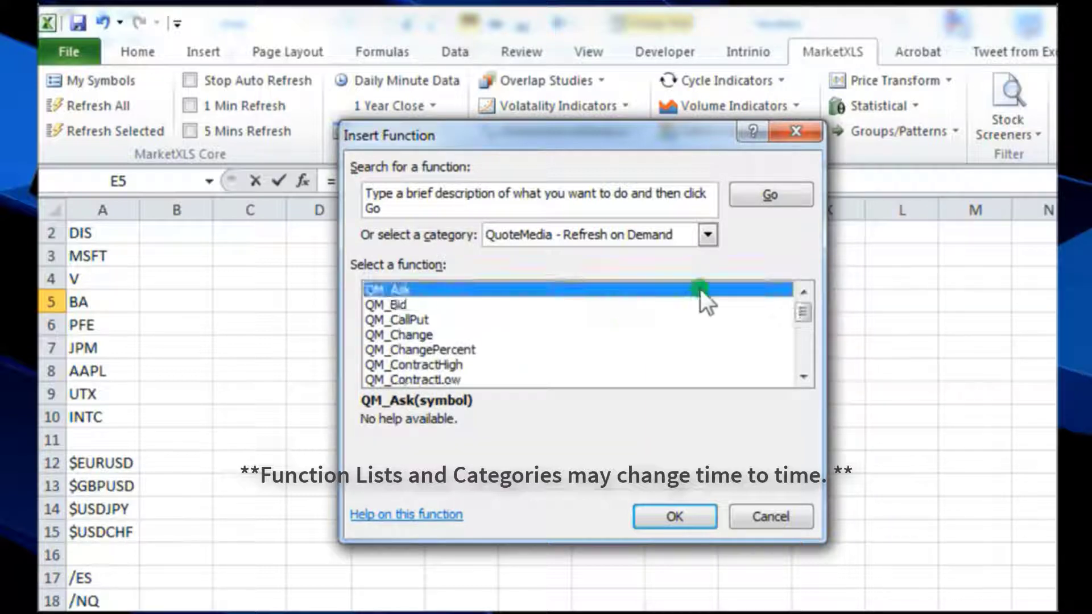
left_click(709, 235)
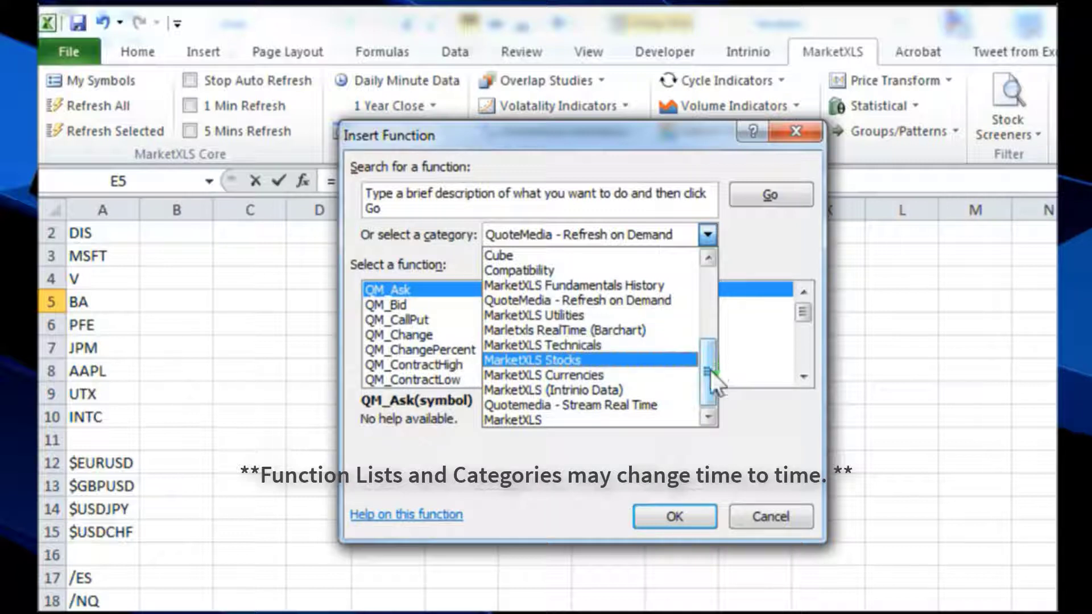
left_click(630, 400)
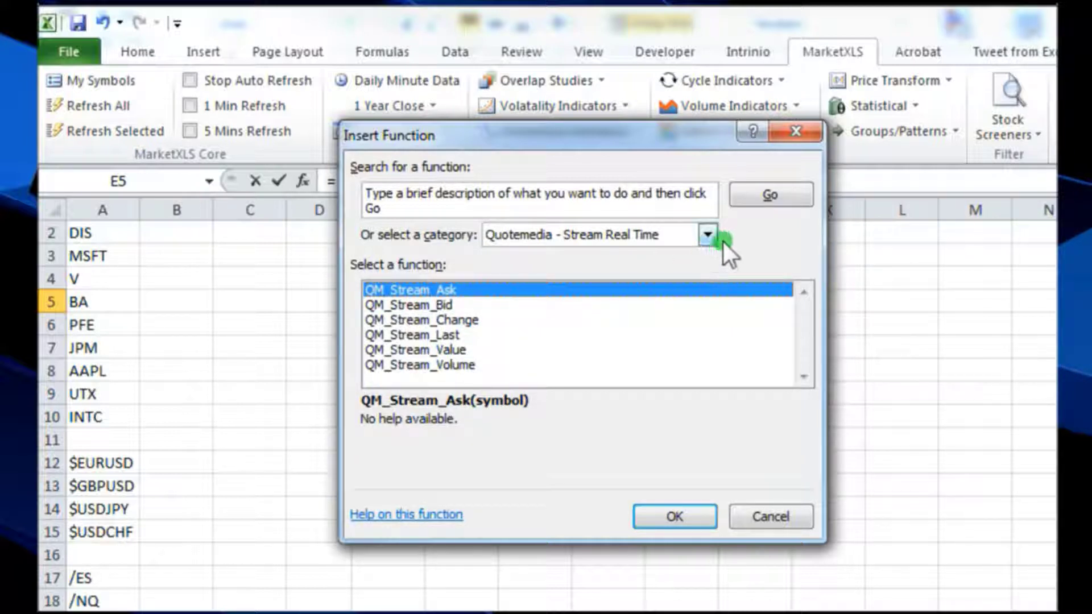
Select the QM_List function from the QuoteMedia - Refresh on Demand category
left_click(708, 235)
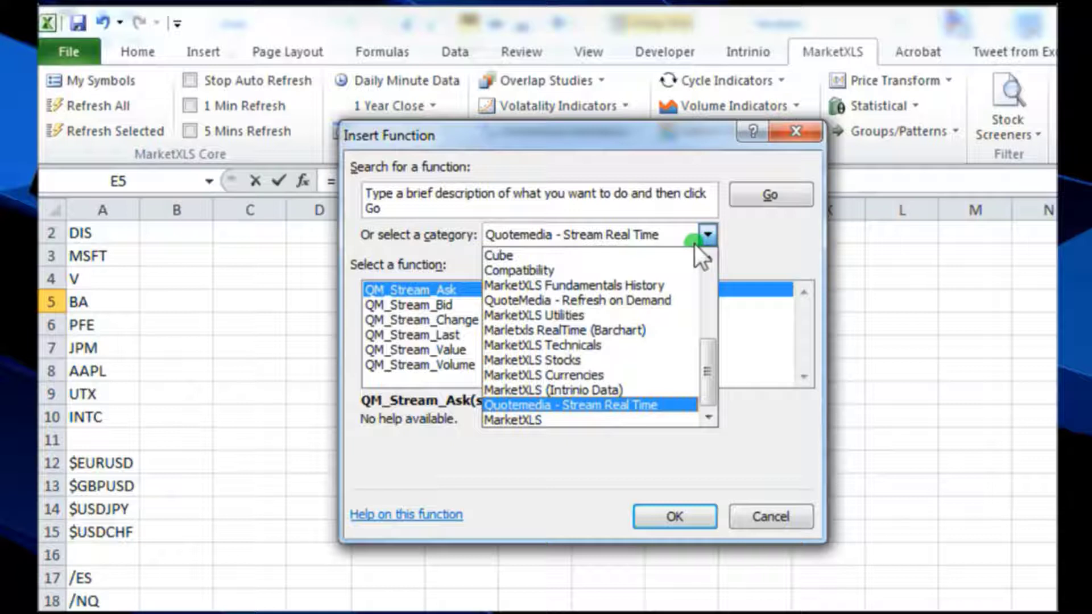
left_click(663, 295)
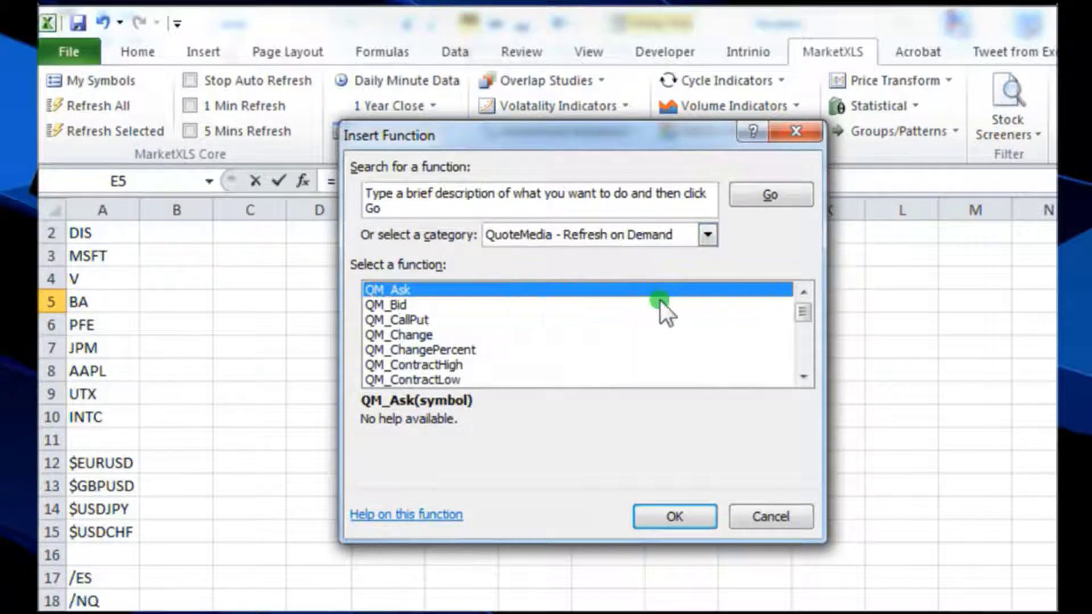
scroll(632, 333, "down", 3)
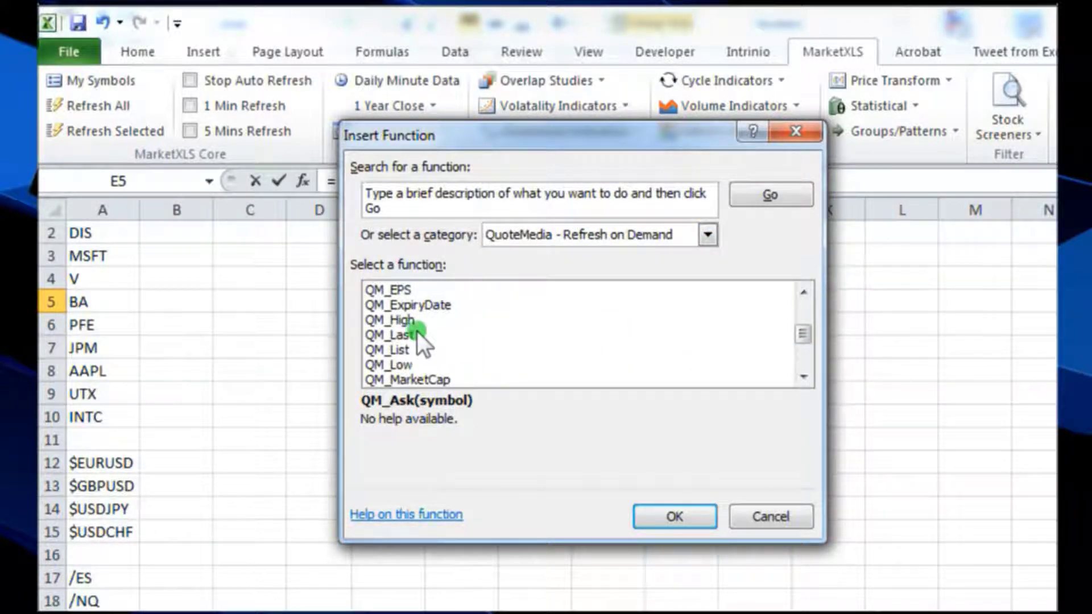
left_click(469, 350)
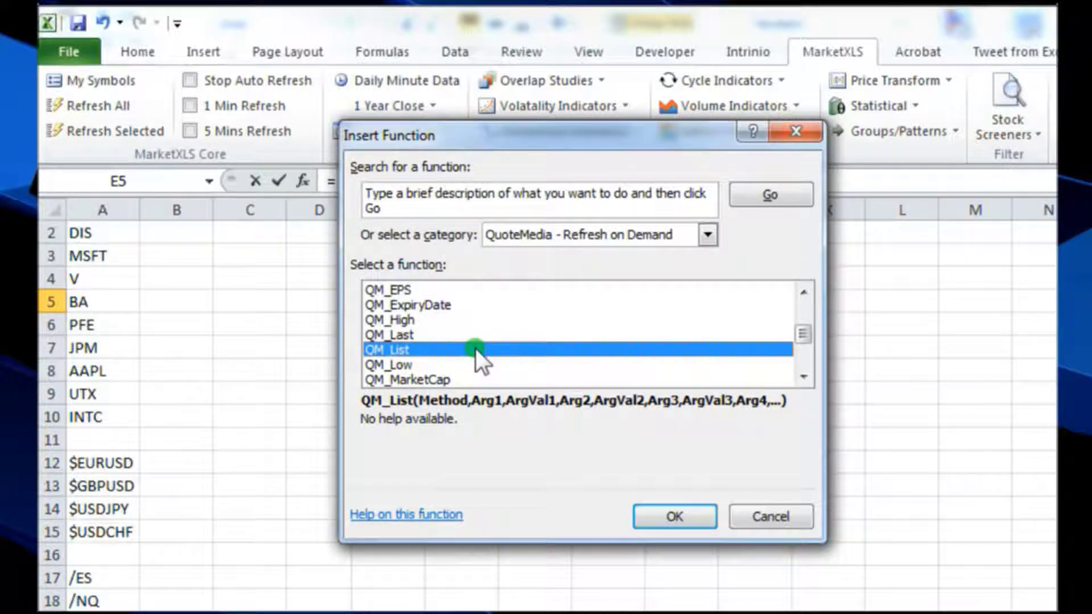
left_click(811, 521)
left_click(380, 182)
type("=Q")
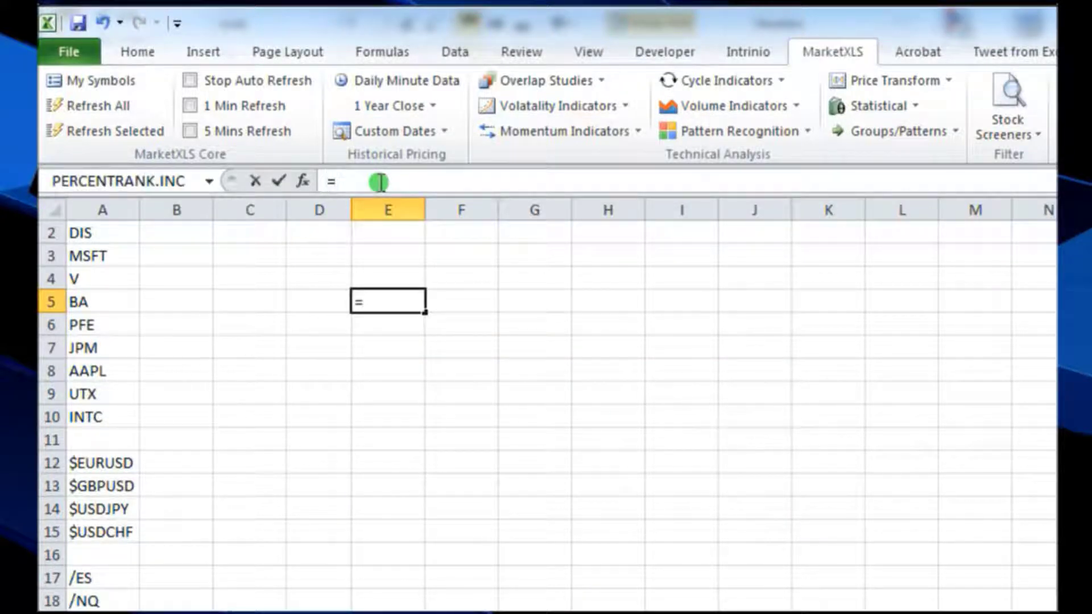
type("M_Li")
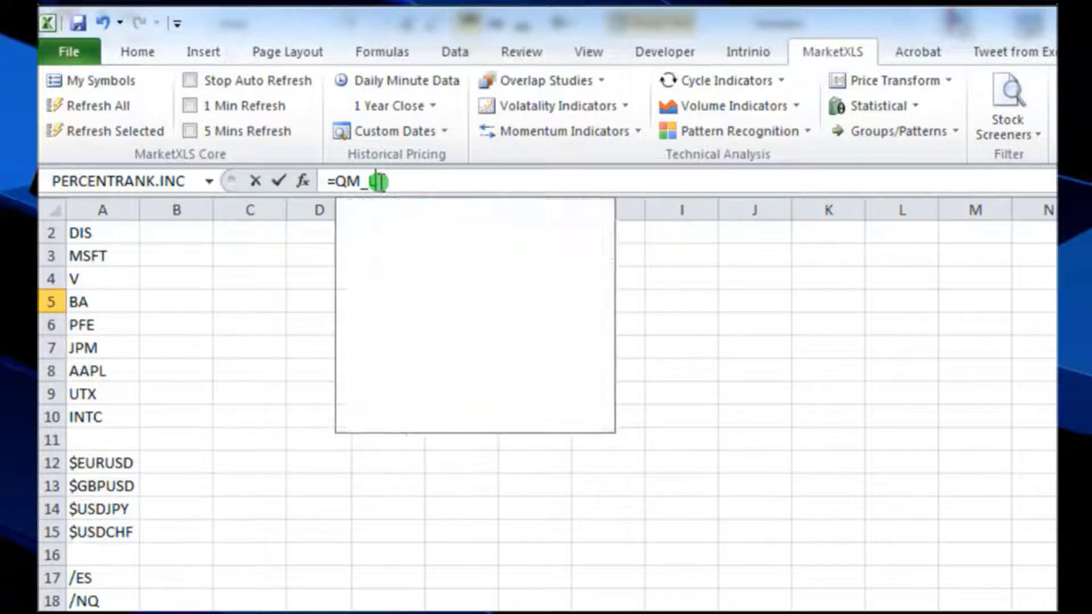
type("s")
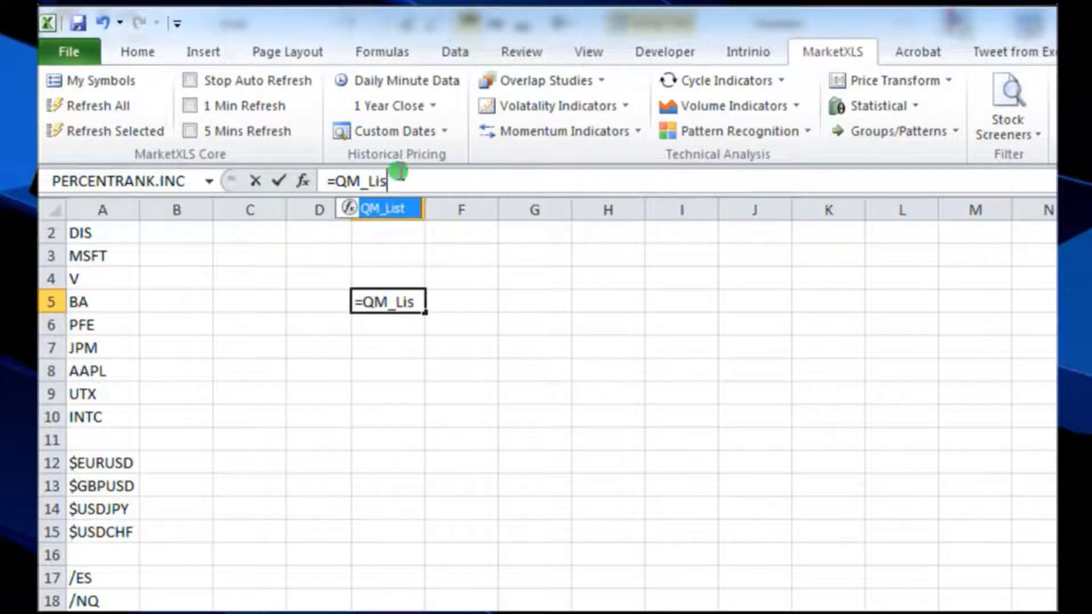
double_click(397, 208)
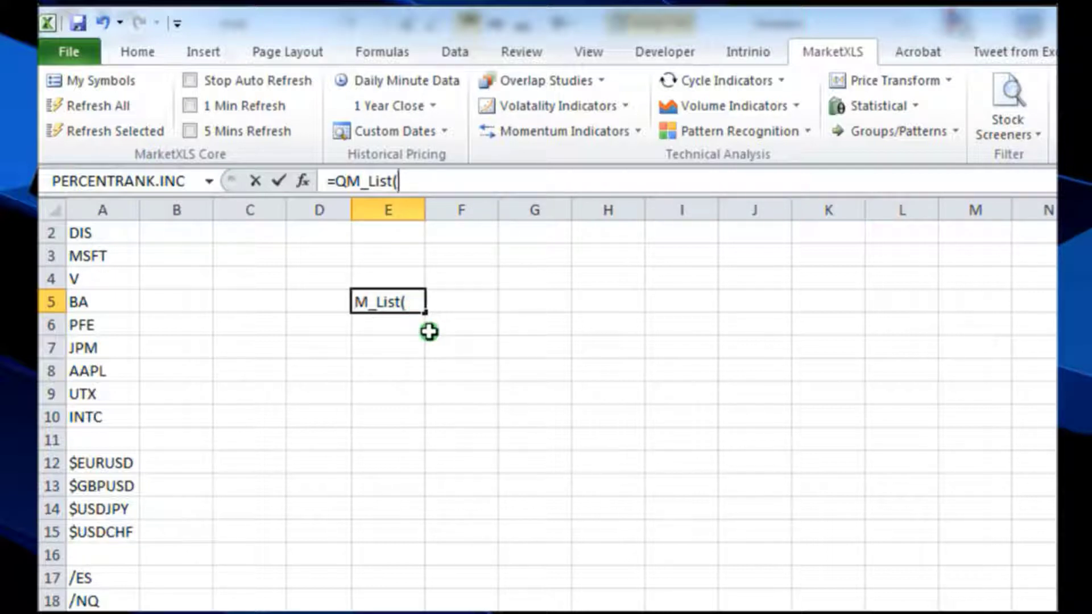
key("BackSpace")
key("BackSpace")
key("BackSpace")
key("BackSpace")
key("BackSpace")
key("BackSpace")
key("BackSpace")
key("BackSpace")
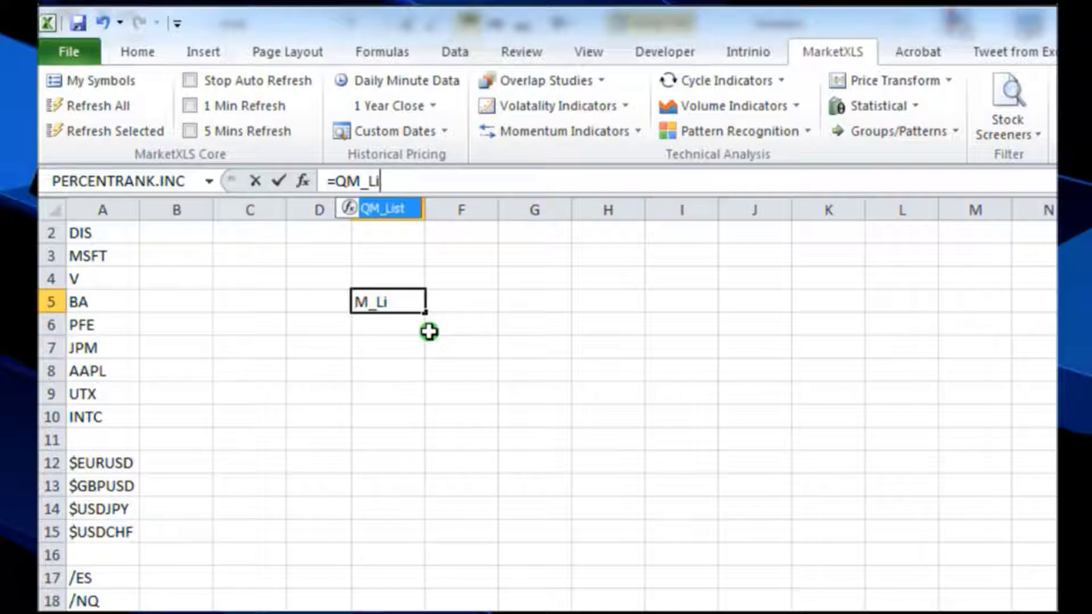
key("BackSpace")
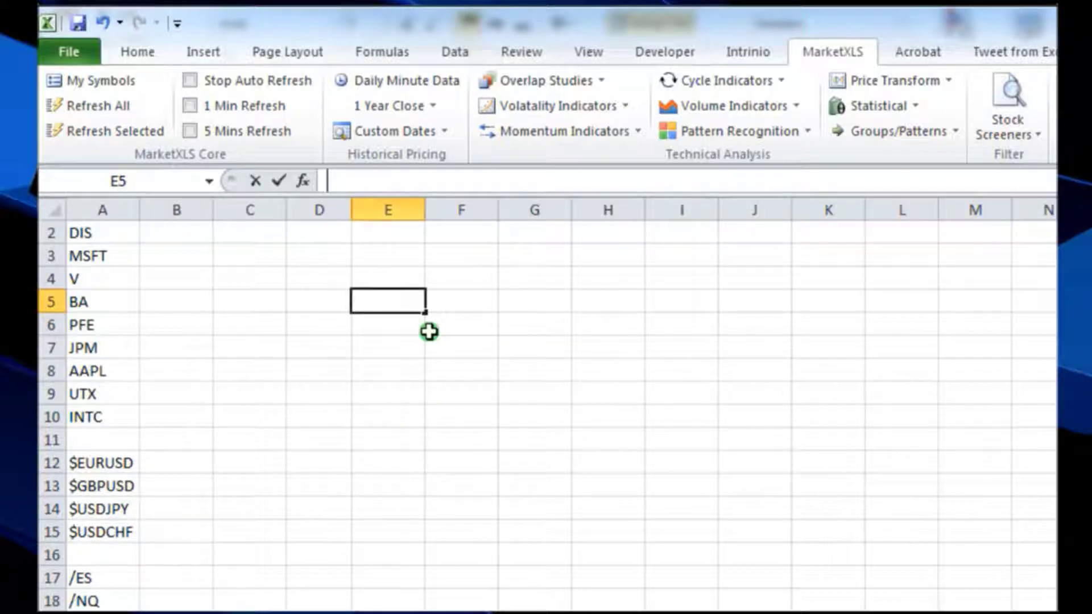
key("Return")
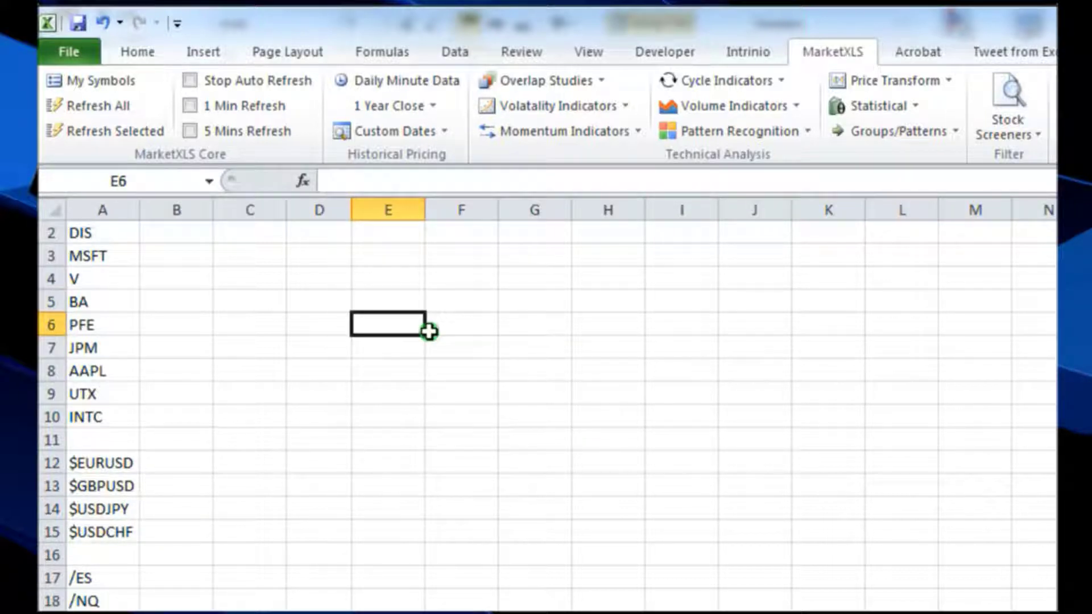
left_click(406, 298)
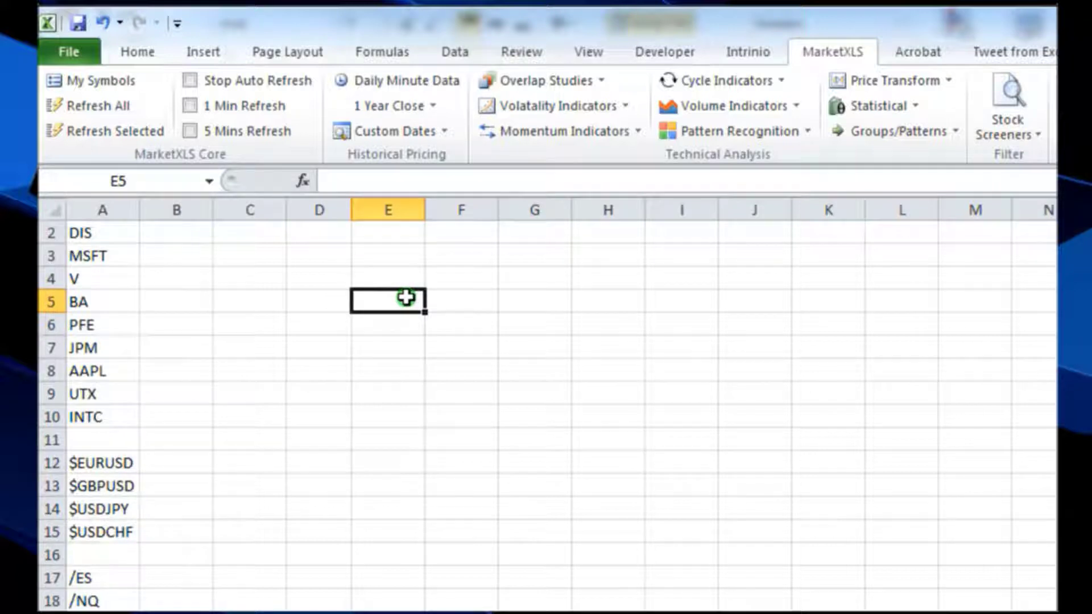
Copy the MSFT symbol from cell A3 into cell D5
left_click(118, 259)
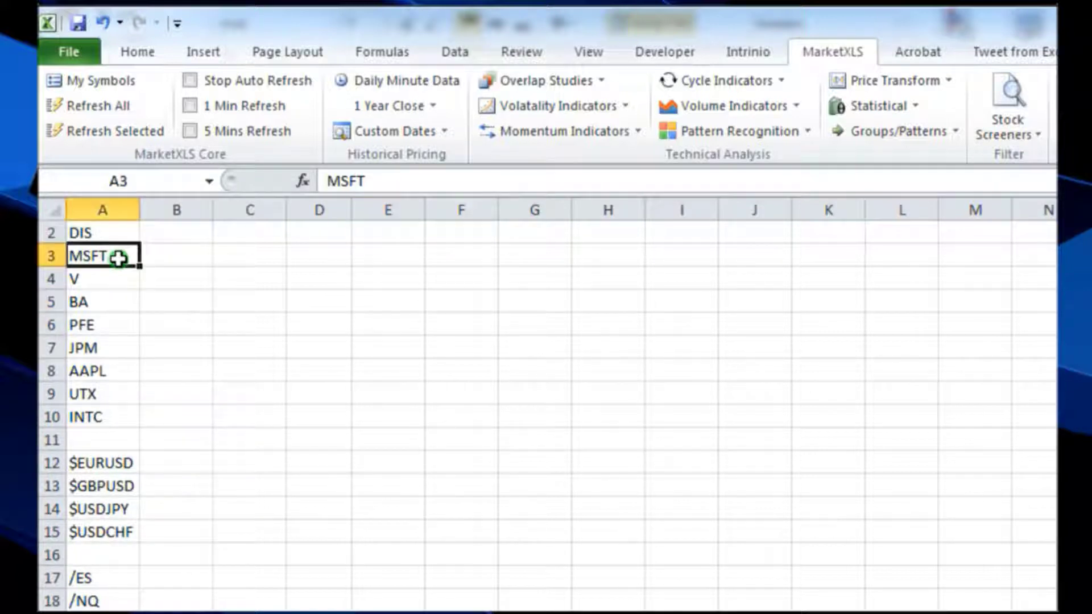
right_click(105, 261)
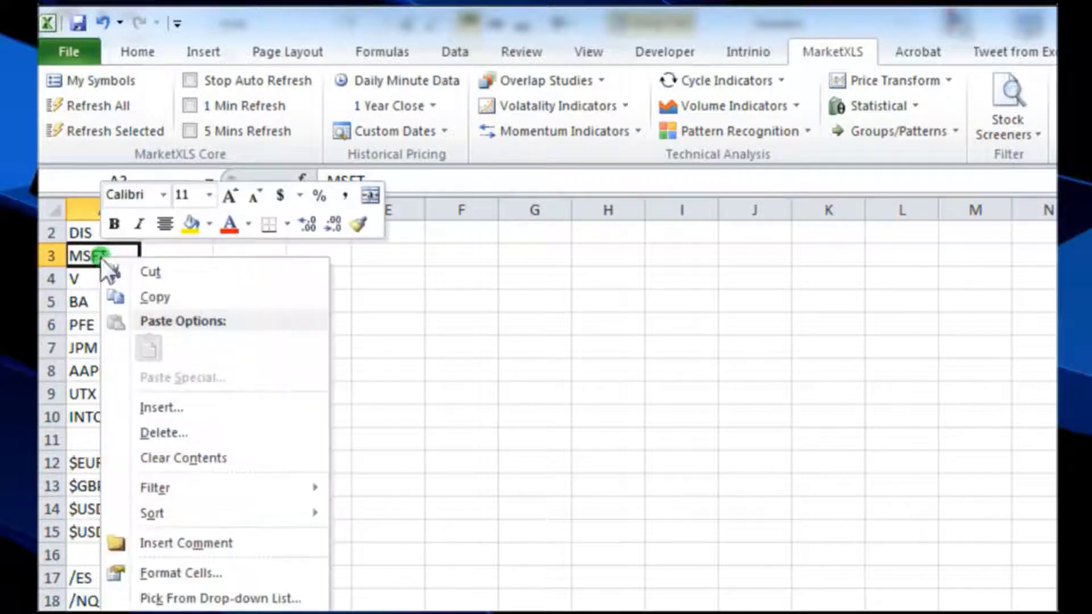
left_click(152, 296)
right_click(315, 302)
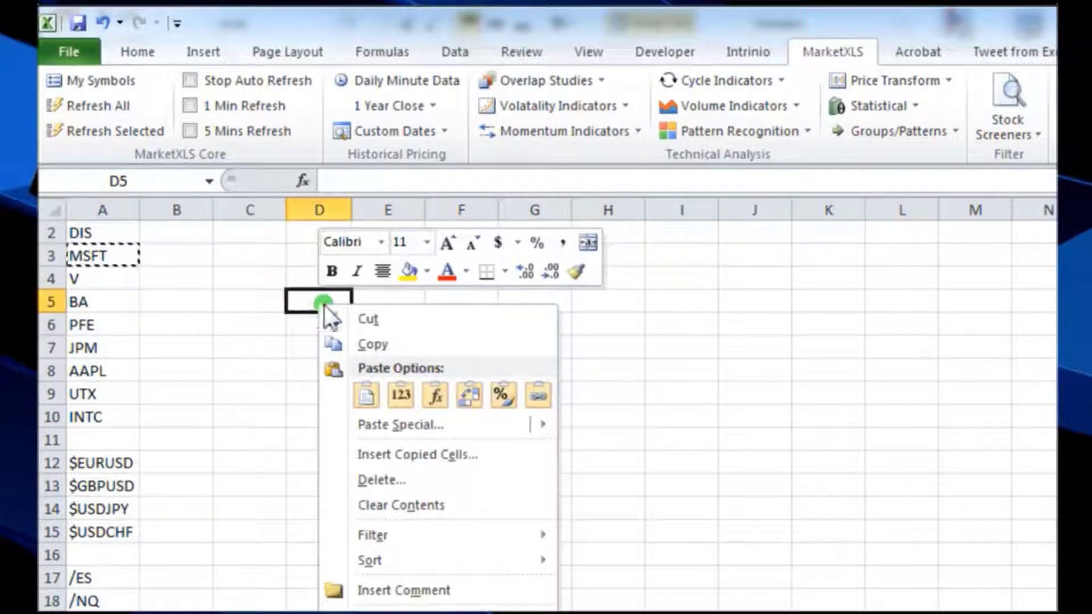
left_click(366, 397)
left_click(367, 398)
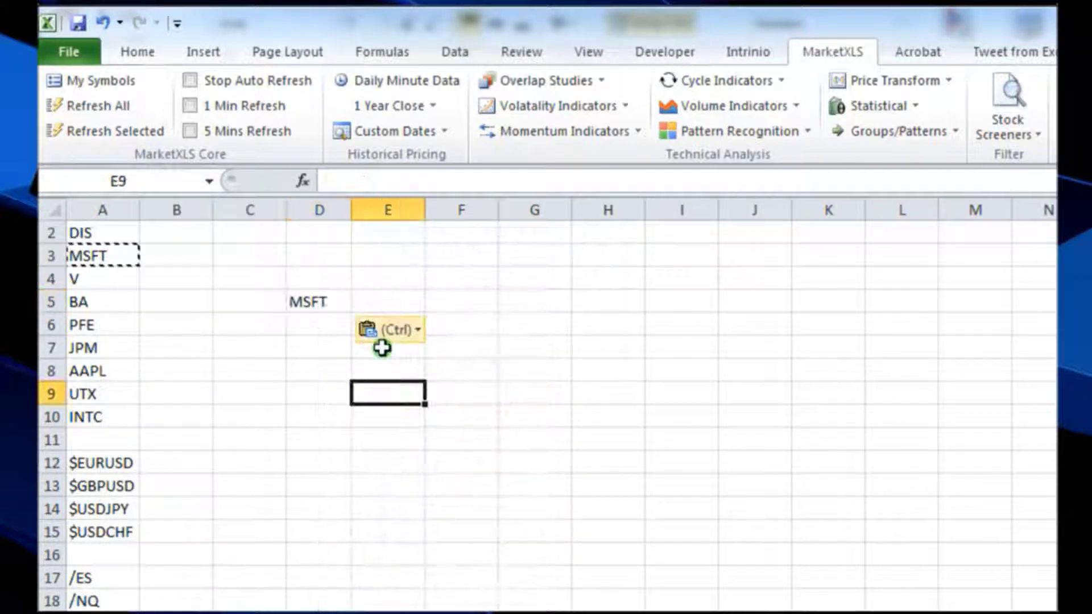
Enter the formula =QM_List("gethistory","symbol","MSFT") in cell E5
left_click(382, 298)
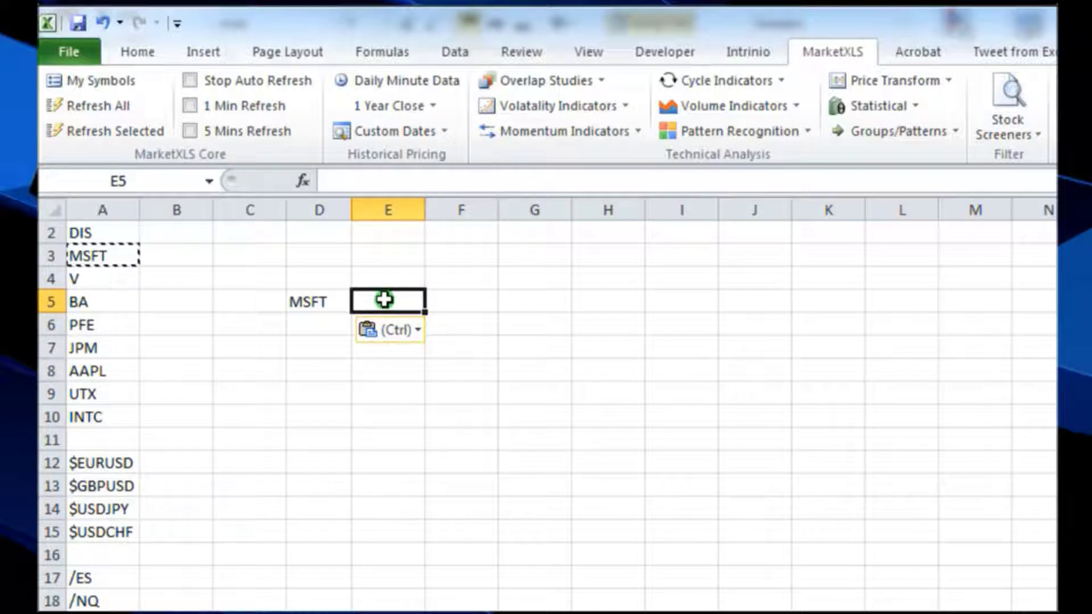
type("=")
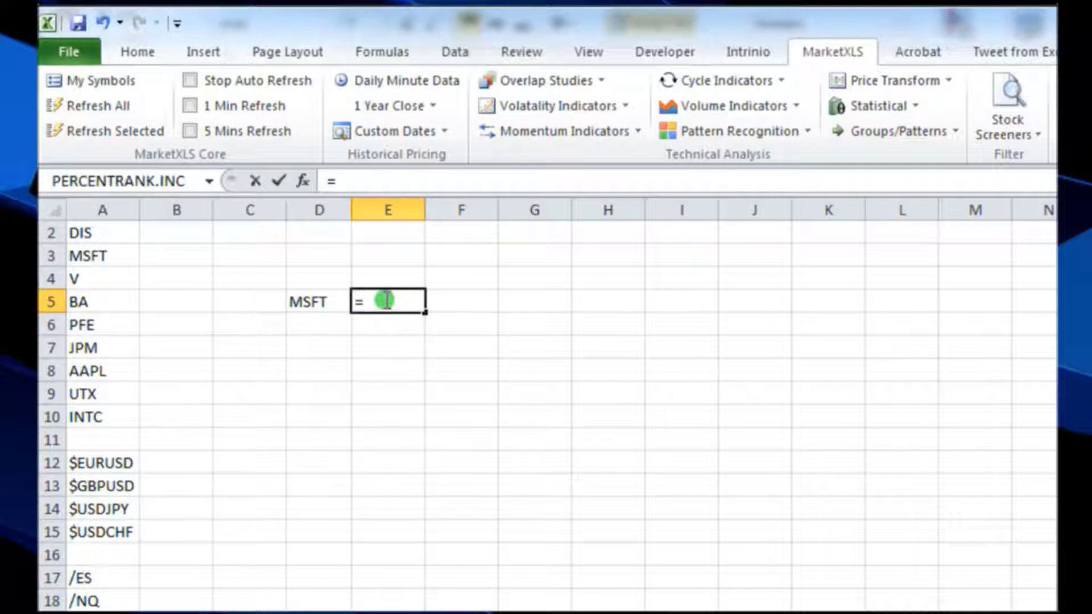
type("QM")
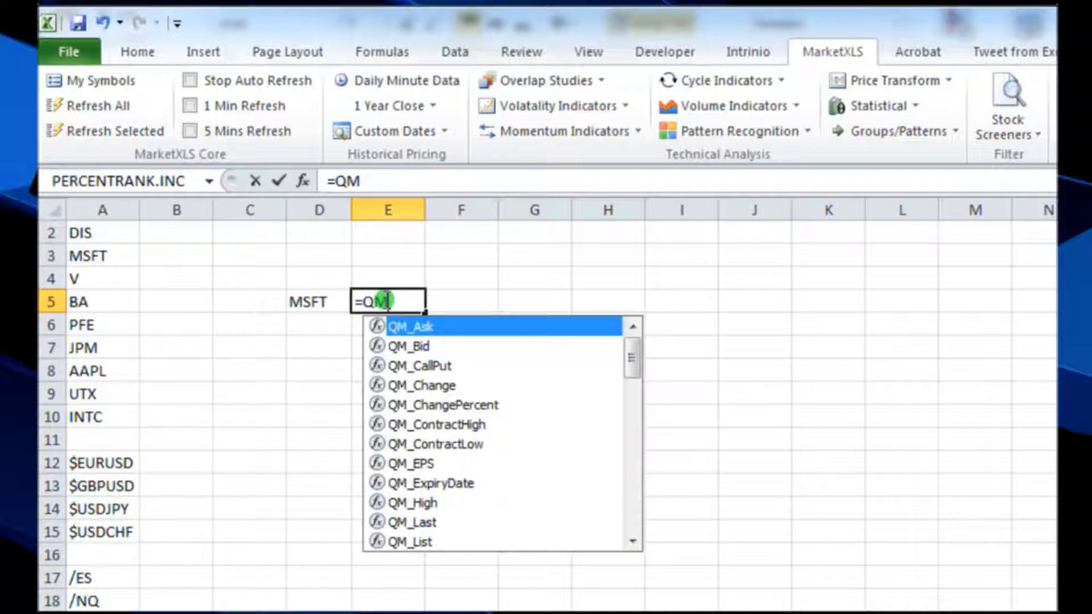
type("_li")
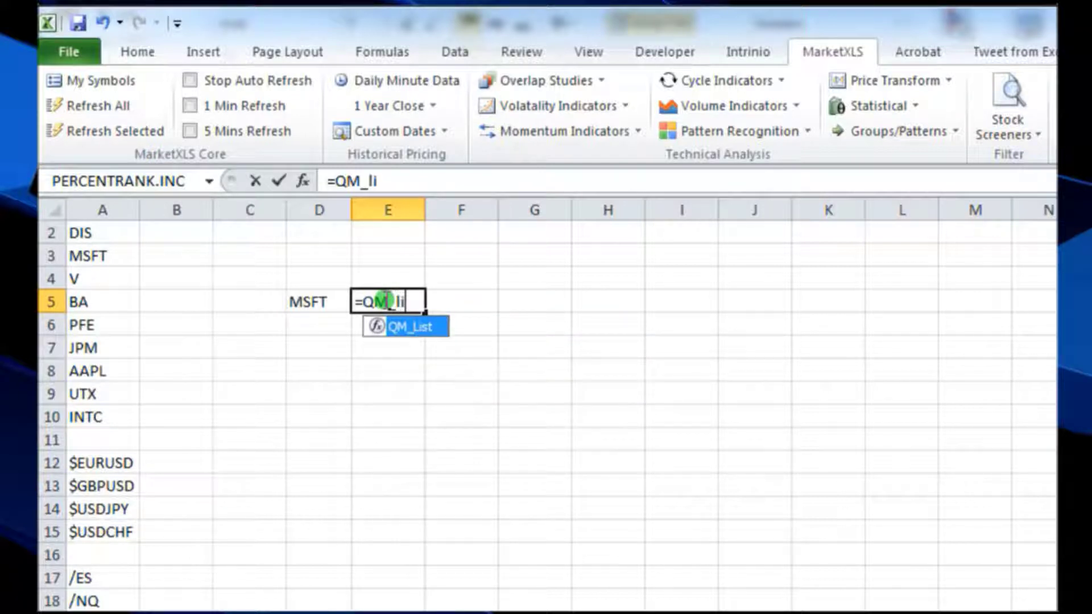
double_click(414, 327)
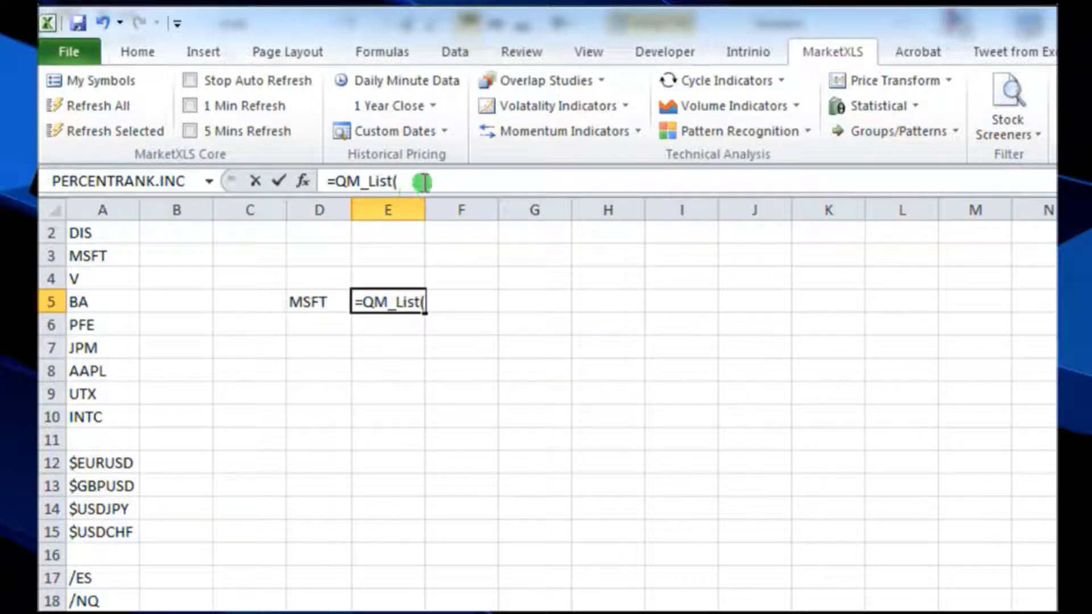
type("\"g")
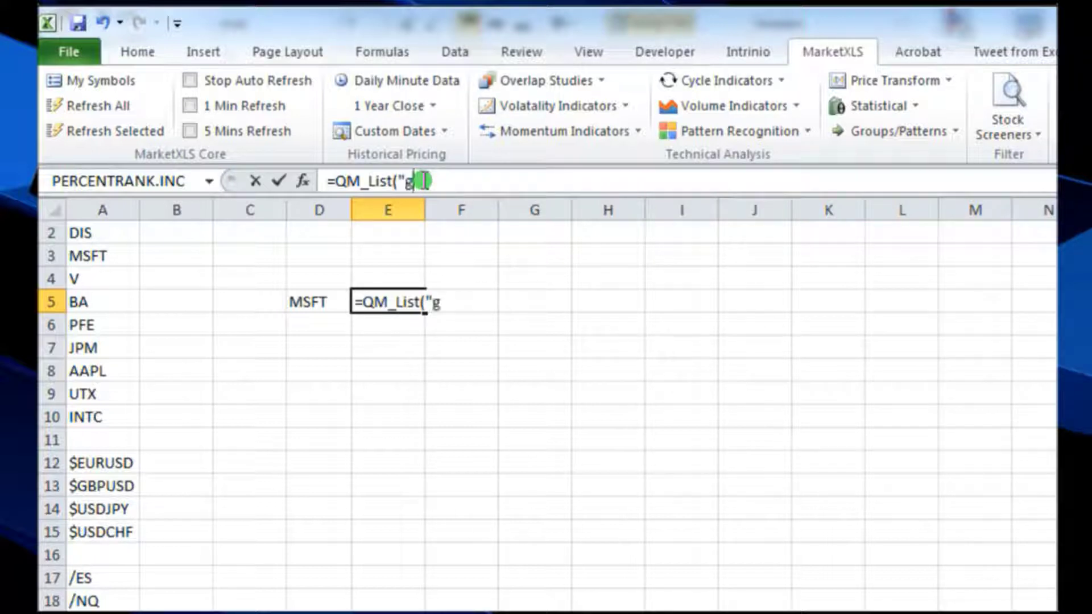
type("ethisto")
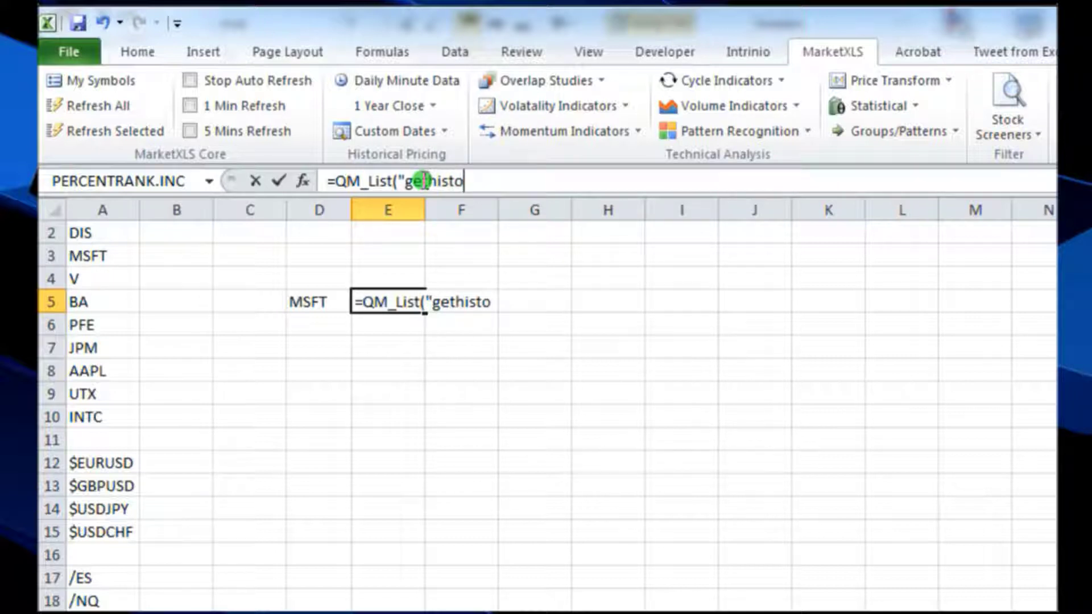
type("ry\",\"sy")
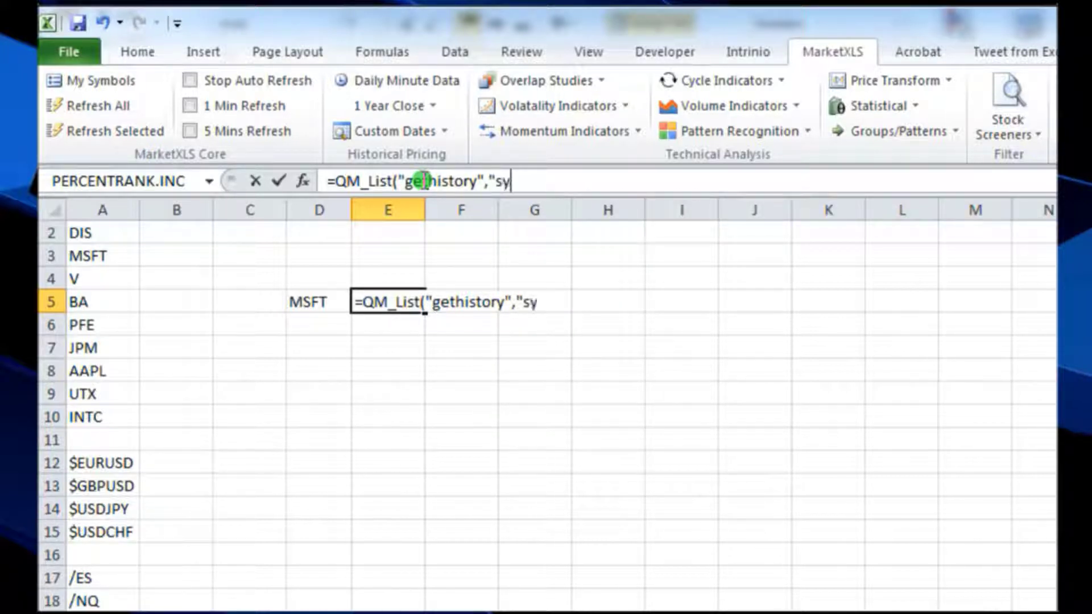
type("mbol\",")
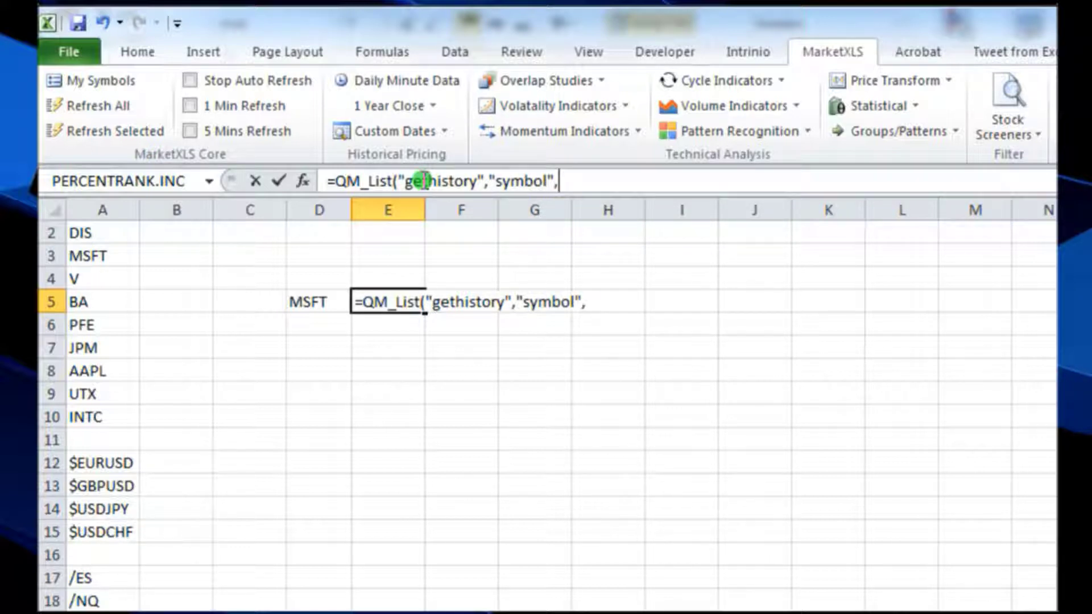
type("\"MSFT")
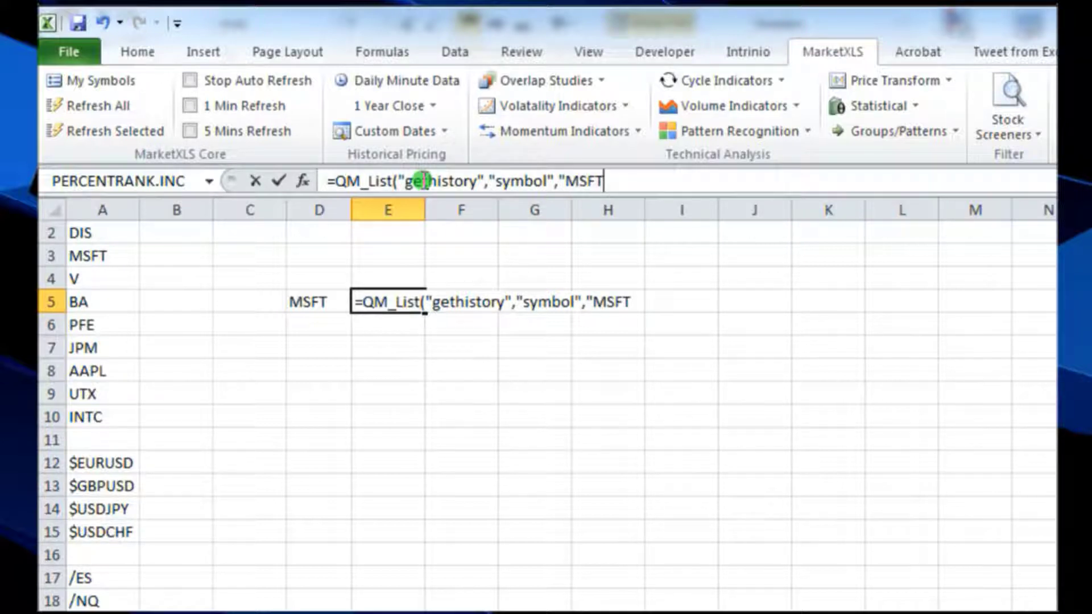
type("\")")
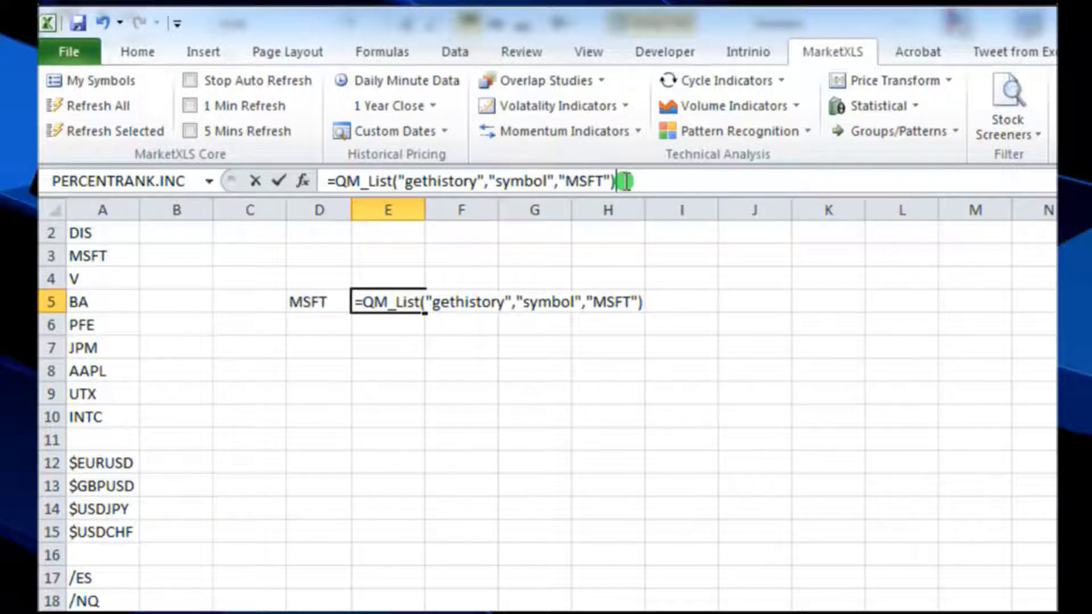
key("ctrl+Return")
Agree to overwrite the cells below E5 with the results, and widen column E to fit the dates
left_click_drag(951, 578, 350, 242)
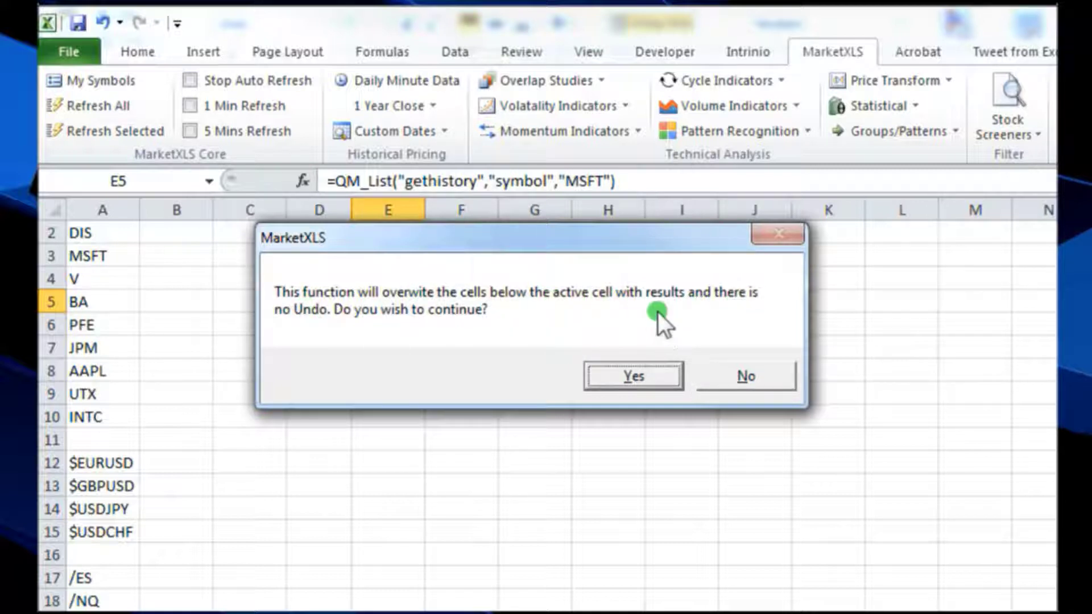
left_click(635, 376)
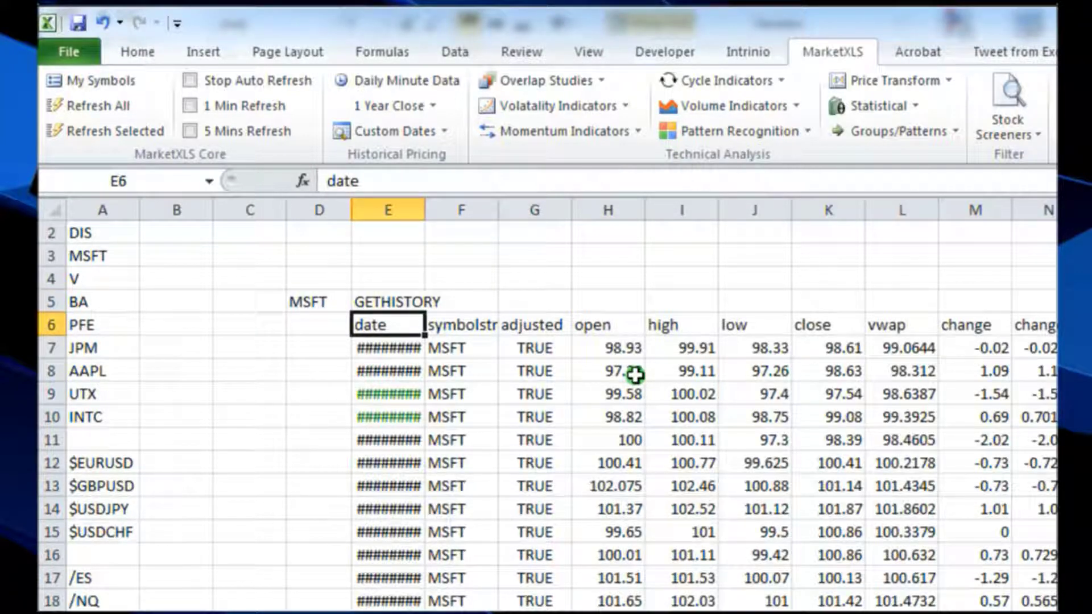
left_click_drag(425, 209, 441, 210)
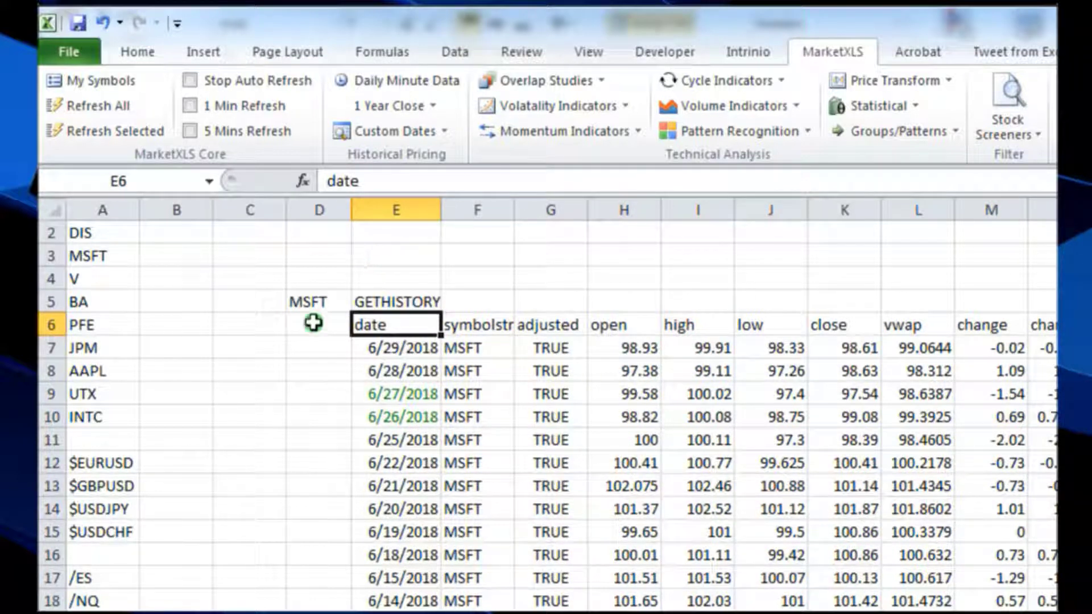
Examine the date column of the retrieved MSFT history
left_click(480, 613)
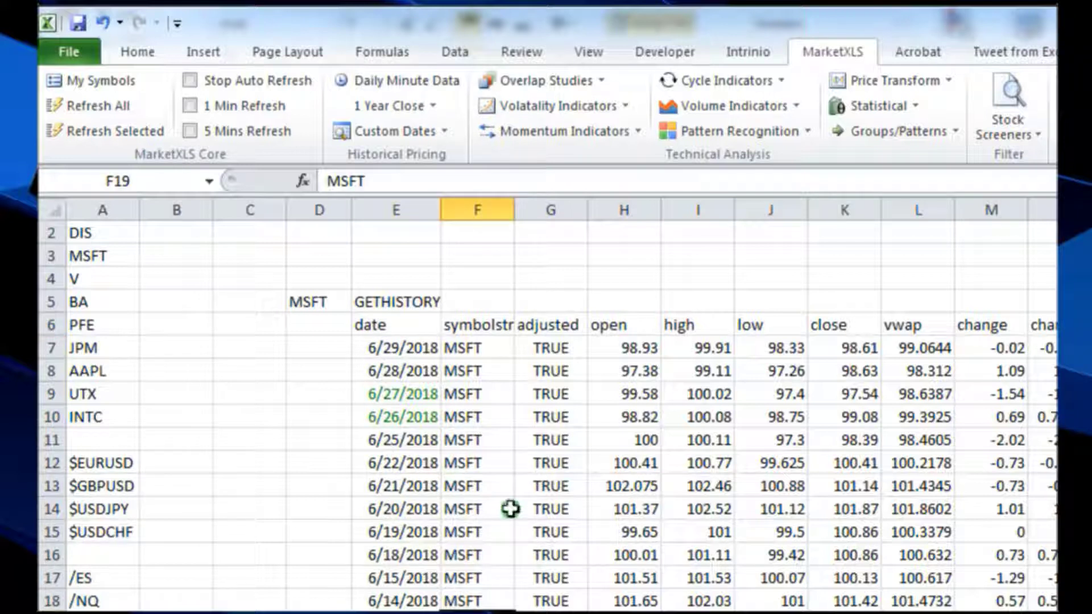
left_click(436, 347)
left_click(414, 374)
left_click(411, 424)
left_click(411, 461)
left_click(401, 511)
left_click(398, 578)
left_click(396, 613)
left_click(396, 613)
Examine the open, high, low, close, vwap and change columns of the MSFT history
left_click(523, 417)
left_click(626, 347)
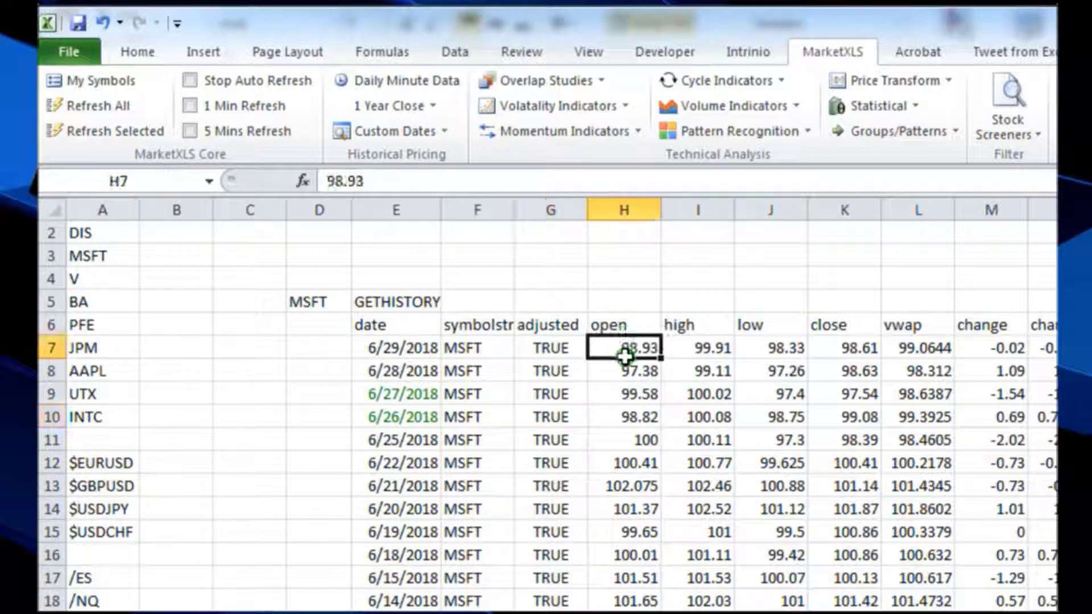
left_click(708, 348)
left_click(759, 353)
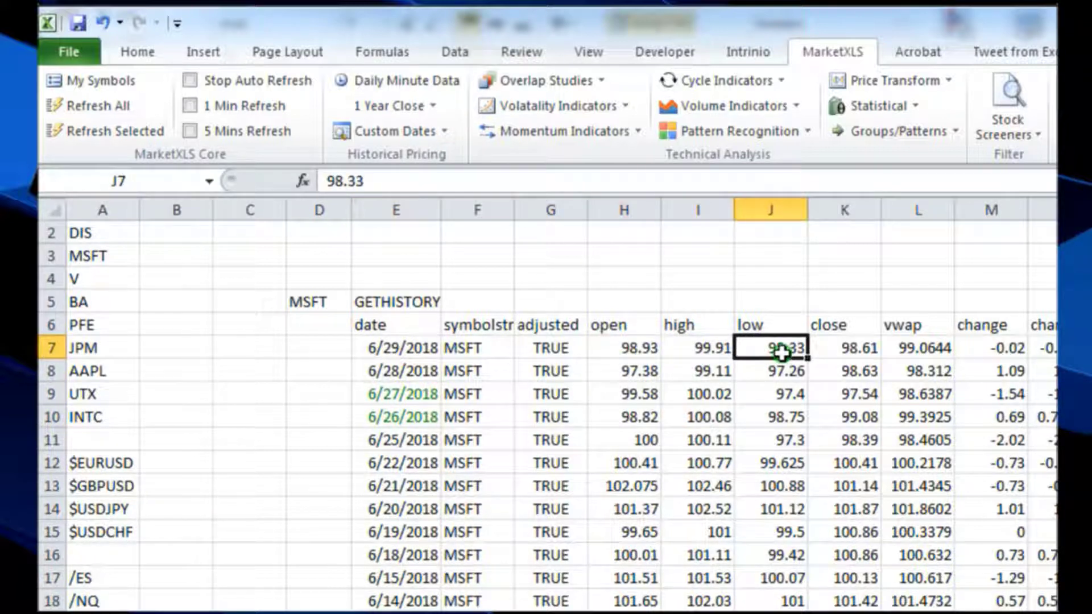
left_click(848, 348)
left_click(920, 344)
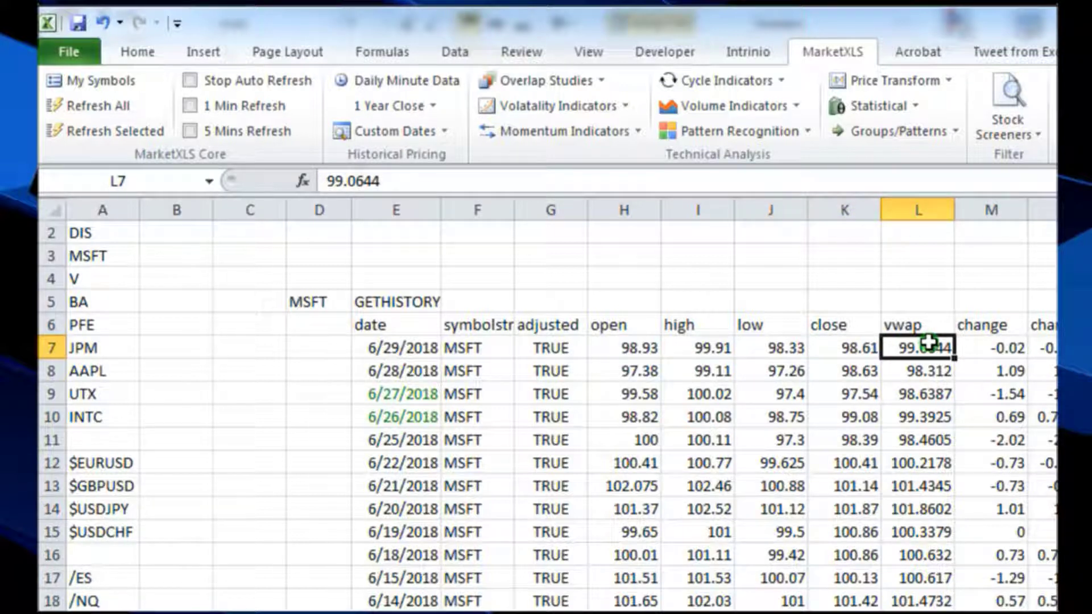
left_click(1036, 372)
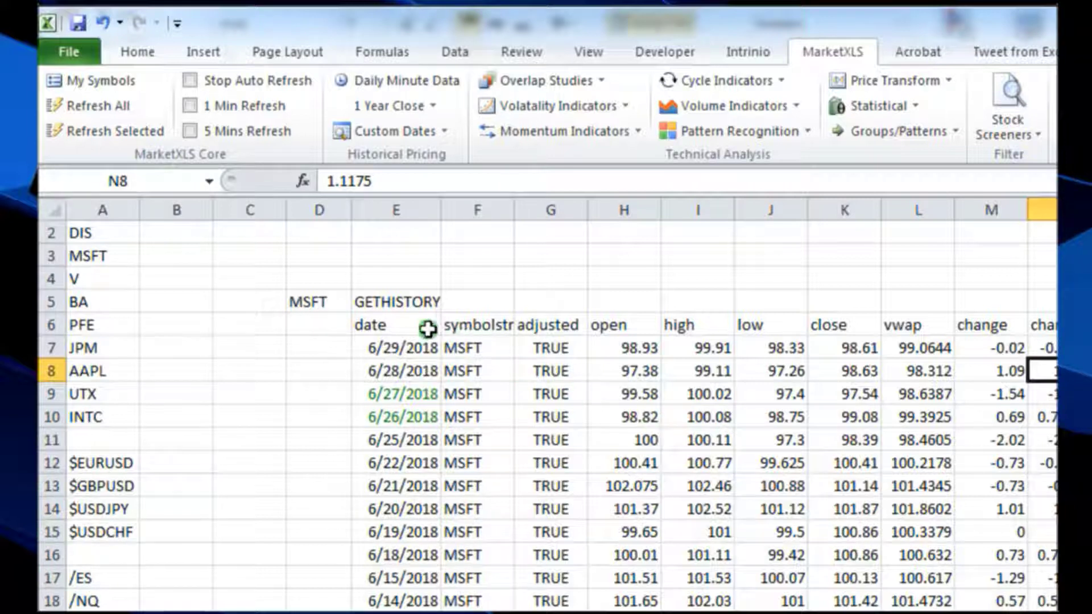
Clear the QM_List formula in cell E5 and all the MSFT history data returned below it
left_click(410, 301)
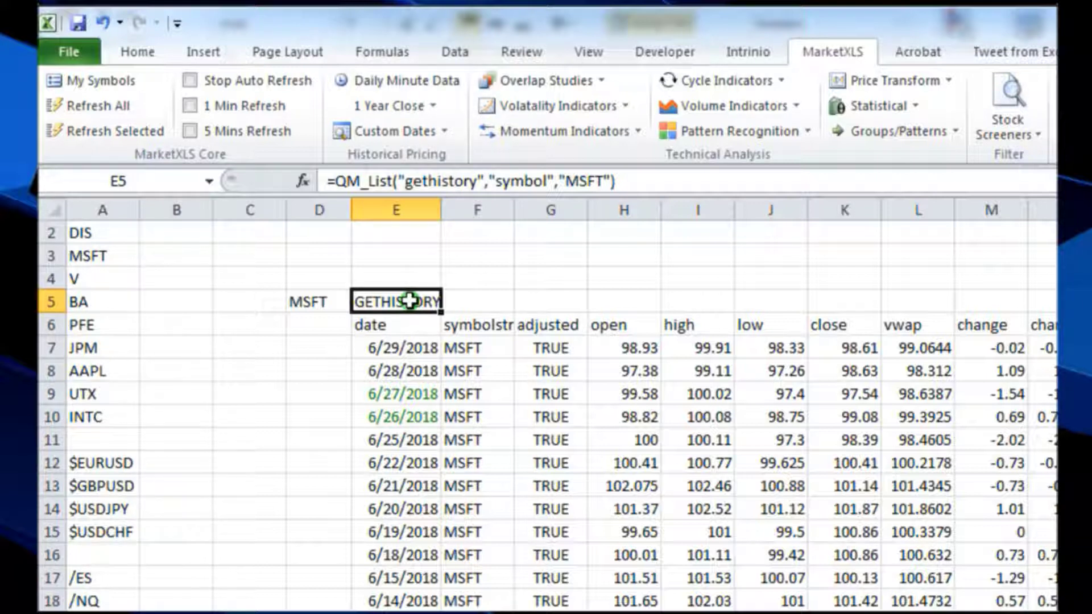
key("Delete")
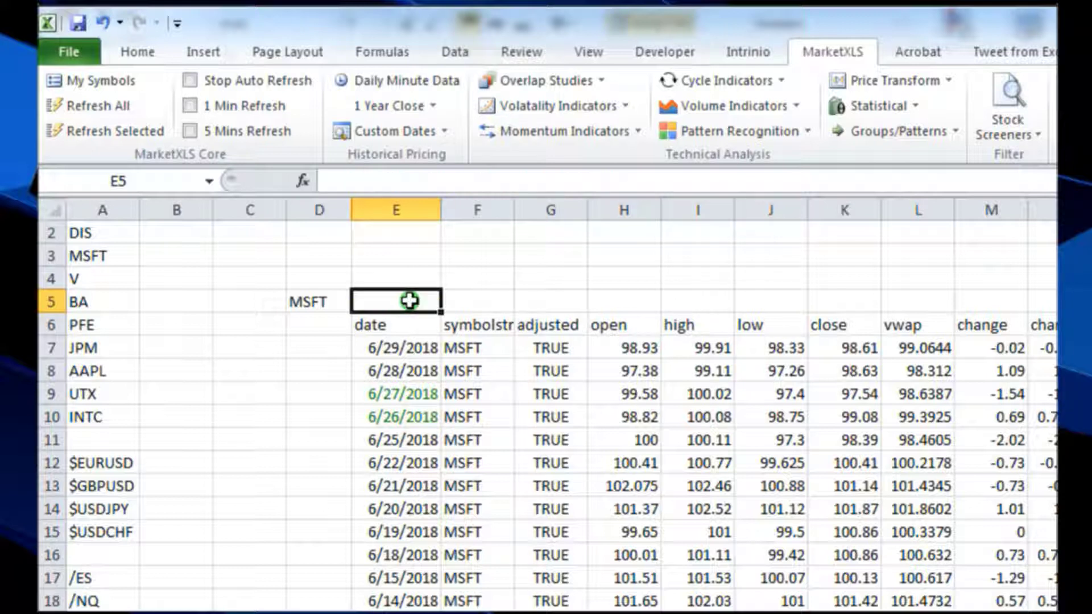
key("Down")
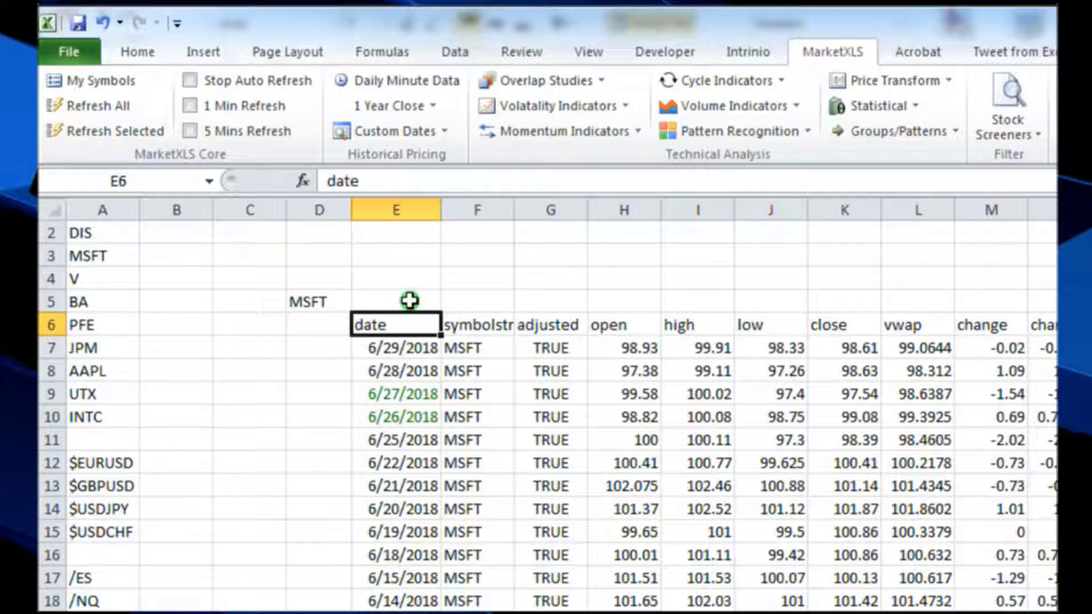
left_click_drag(409, 301, 1057, 612)
key("Delete")
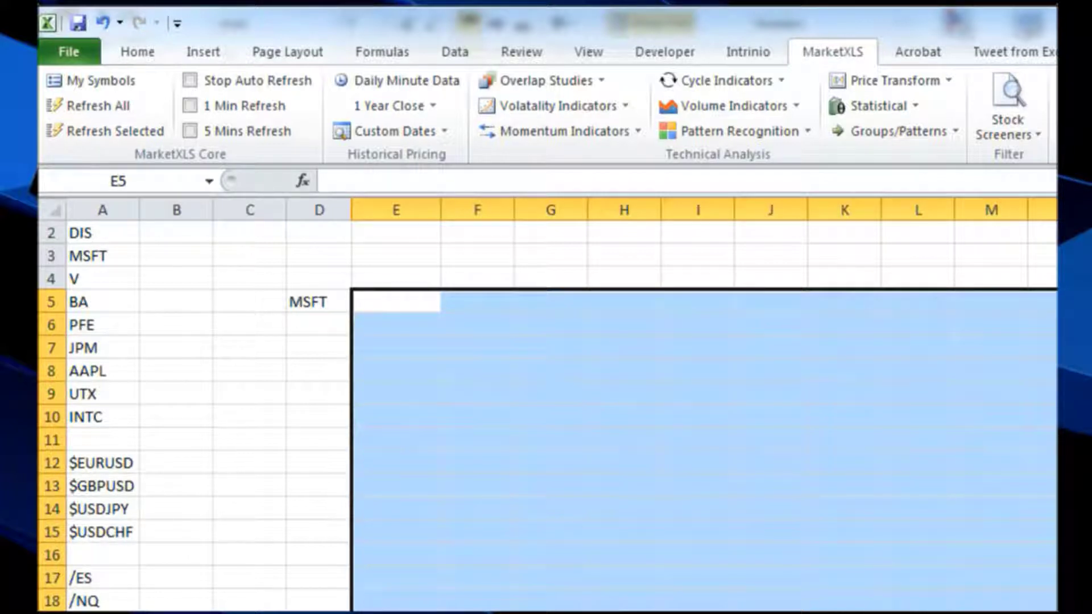
Clear the MSFT symbol from cell D5
left_click(777, 537)
left_click(384, 307)
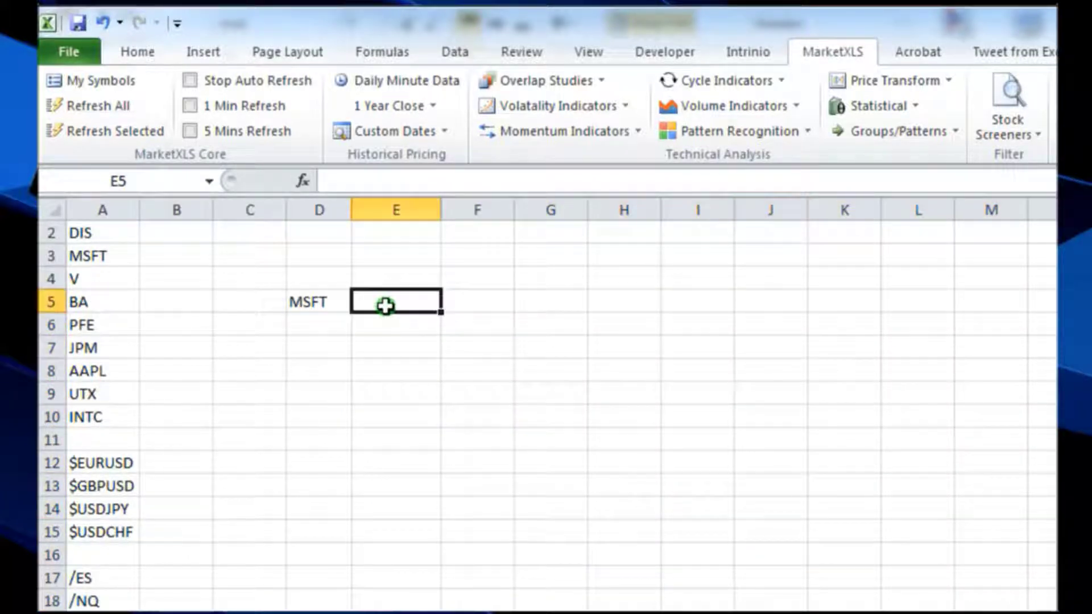
left_click(331, 298)
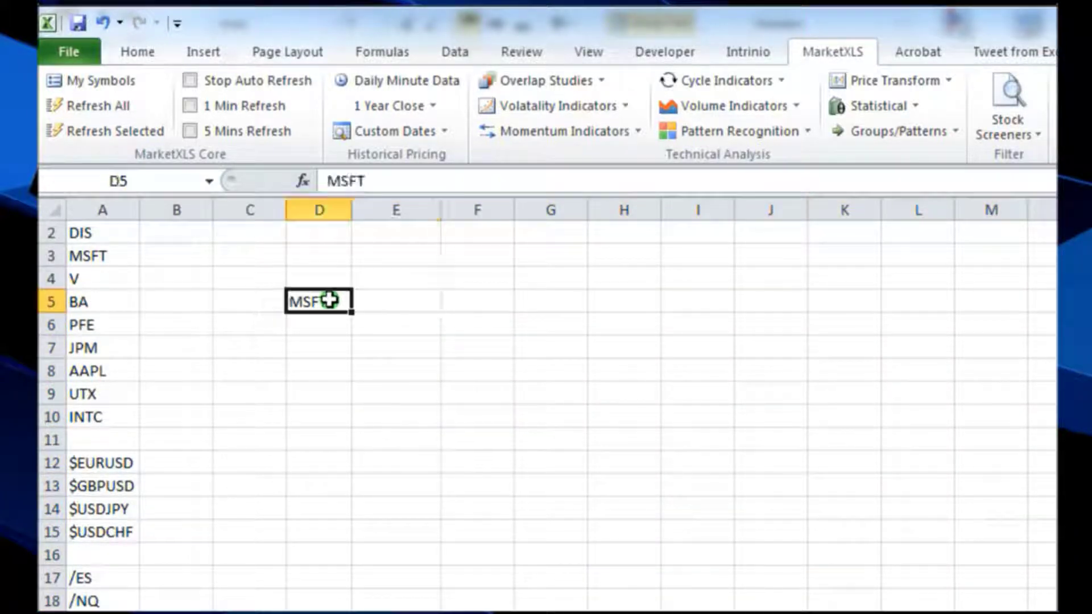
key("Delete")
Enter the formula =QM_List("getintervals","symbol","msft",5) in cell E5
left_click(393, 301)
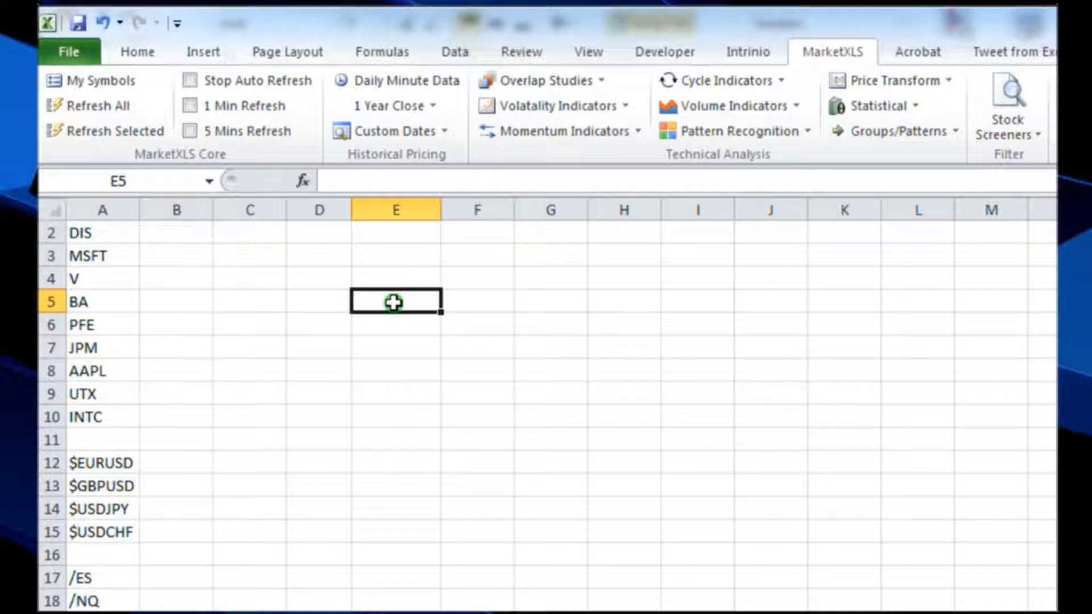
type("=Q")
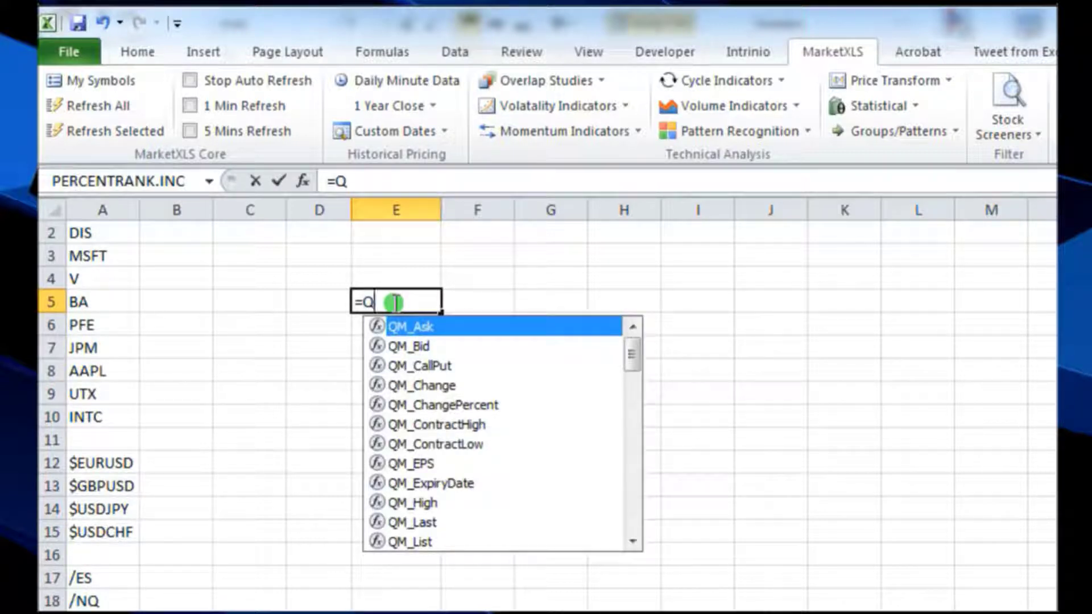
type("M_l")
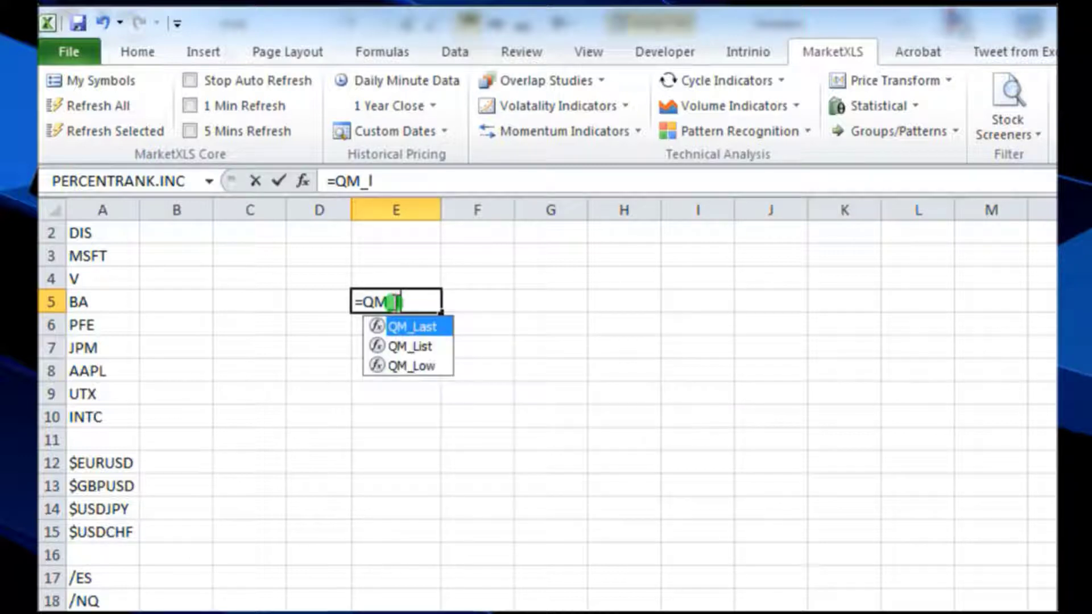
double_click(424, 346)
left_click(410, 182)
type("\"")
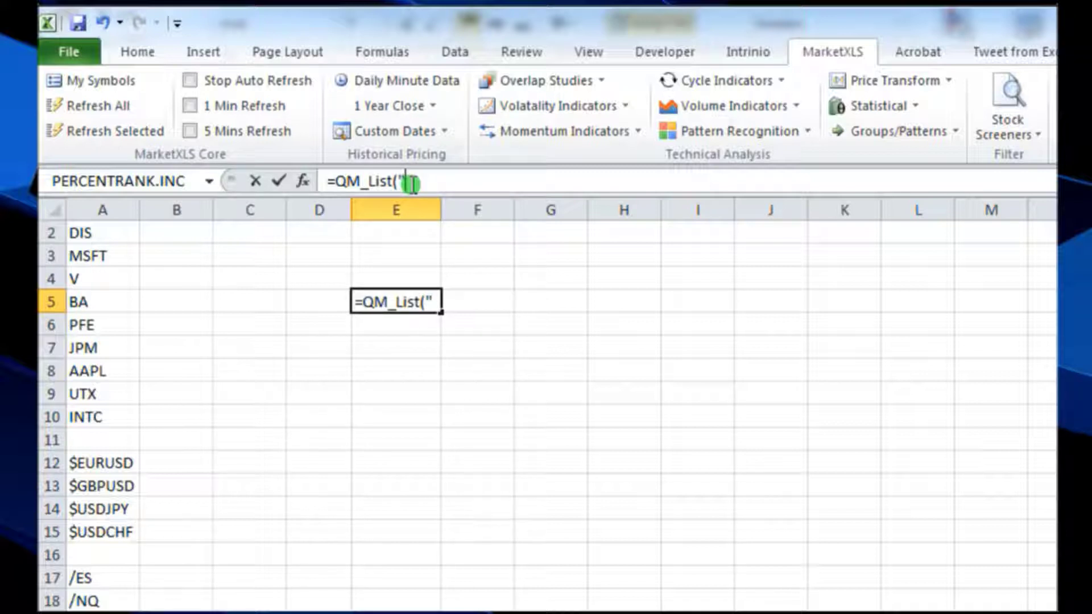
type("getint")
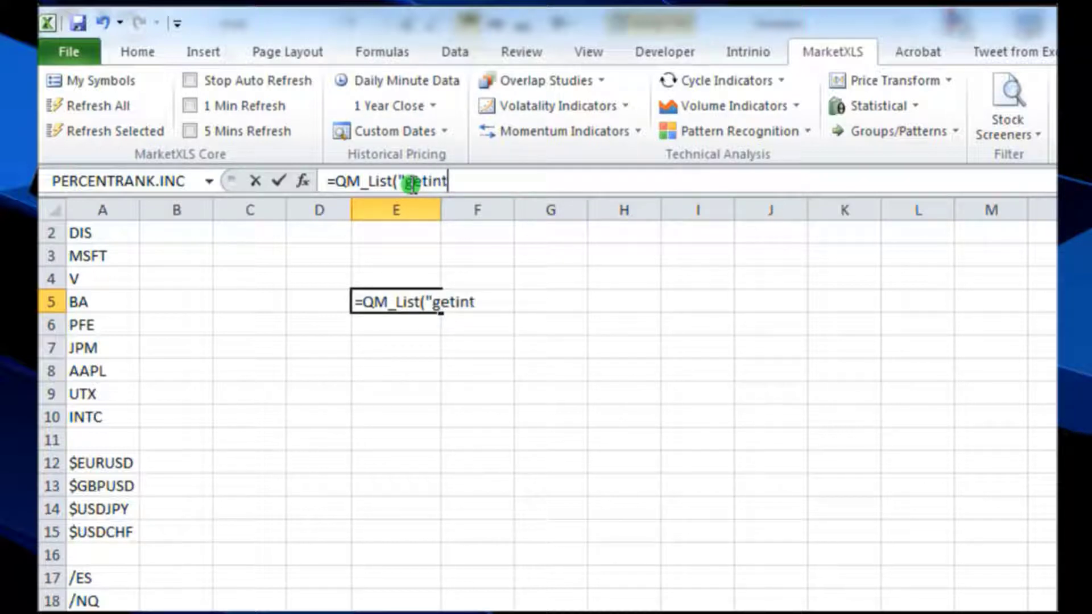
type("ervals")
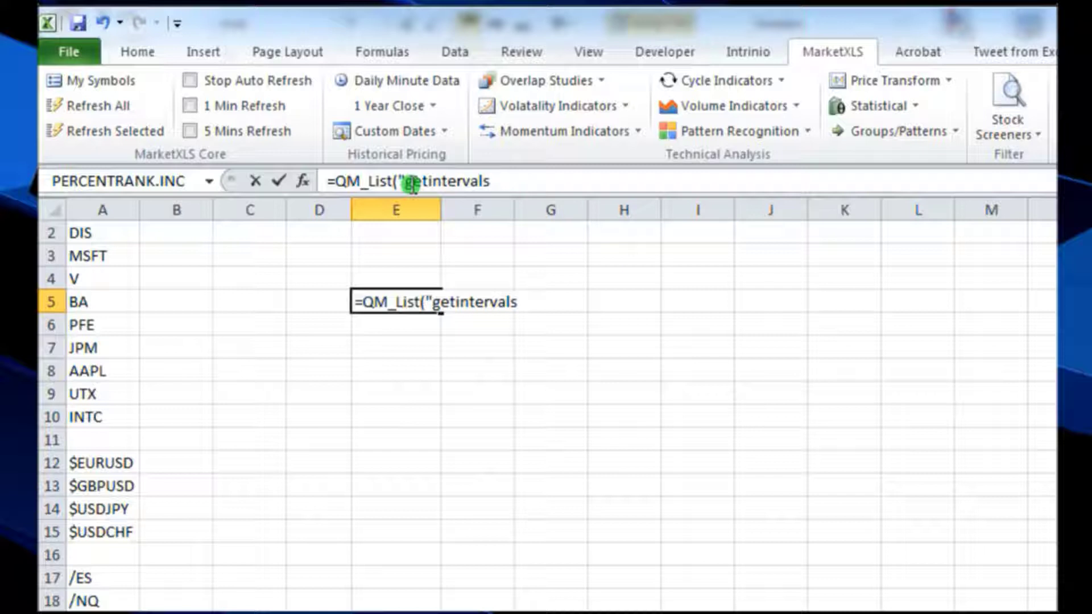
type("\",\"sym")
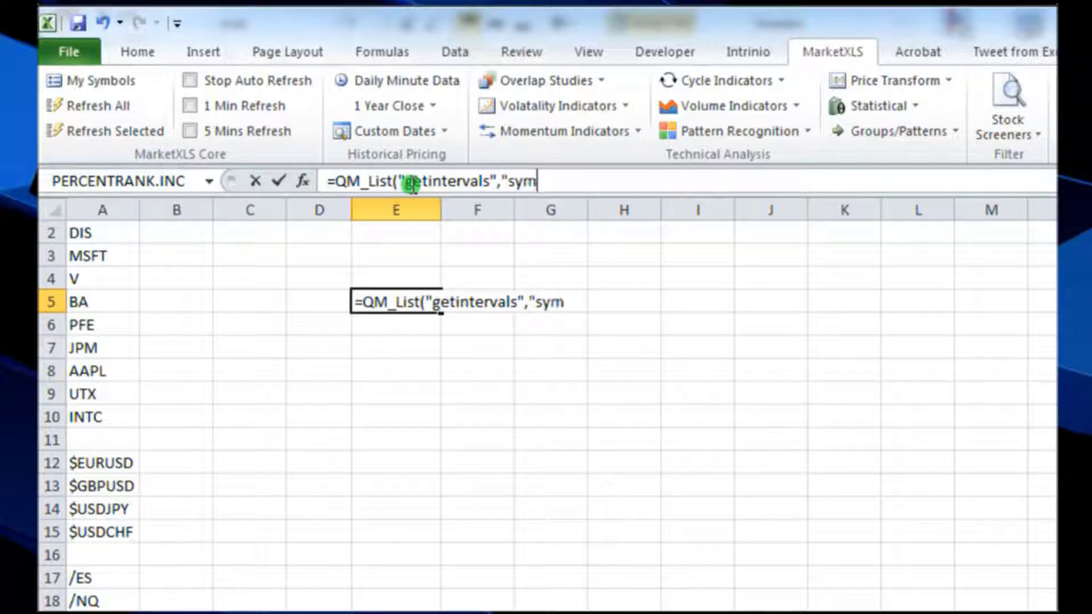
type("bol\"")
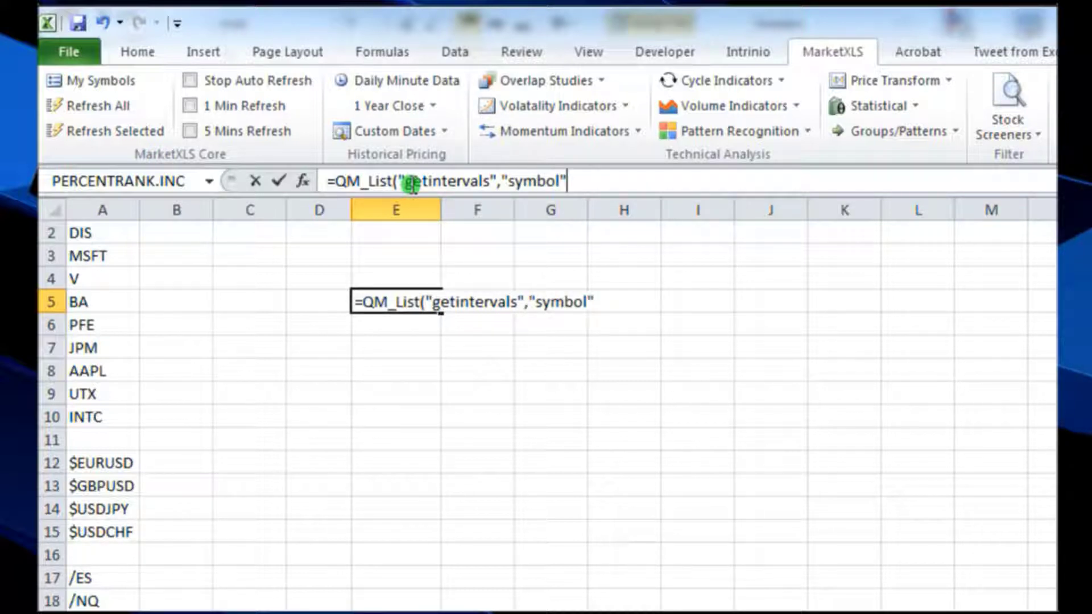
type(",\"msft")
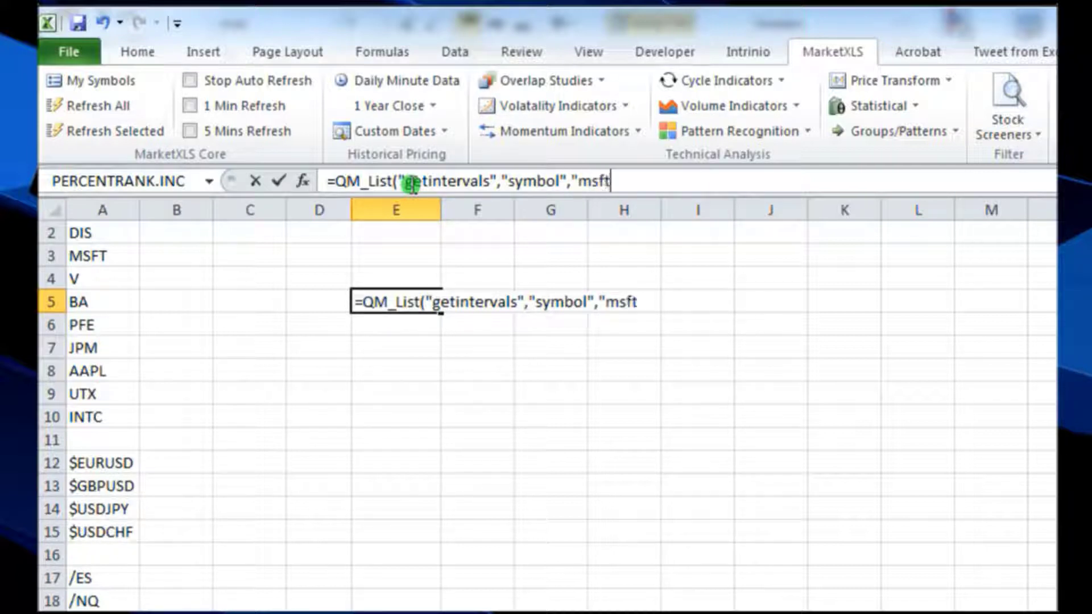
type("\",5)")
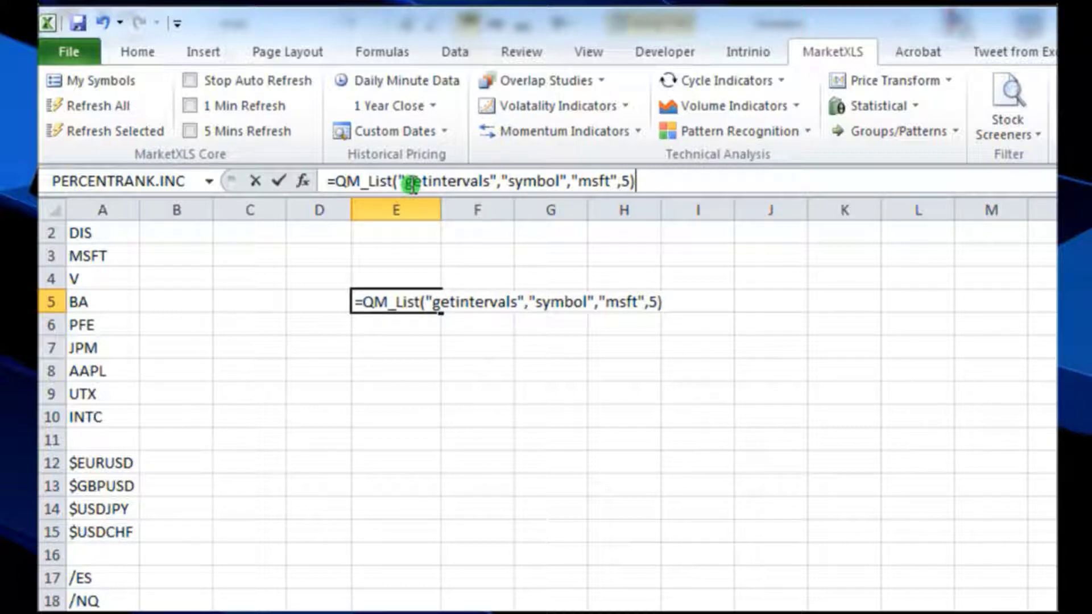
key("Return")
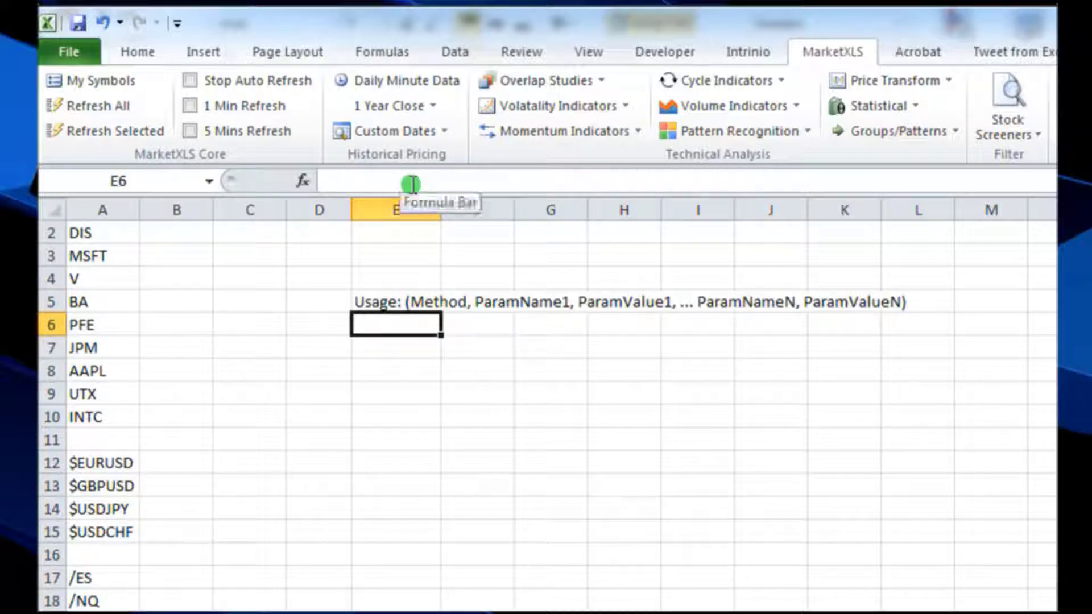
Add the "interval" parameter name before the 5 in the E5 formula, and agree to overwrite the cells below with the results
left_click(430, 299)
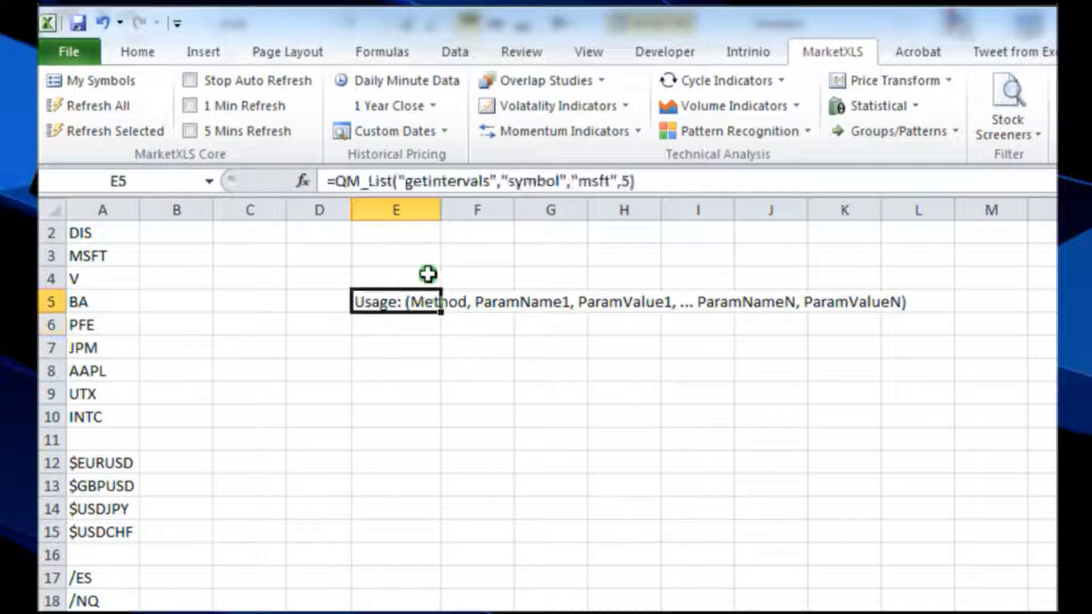
left_click(621, 181)
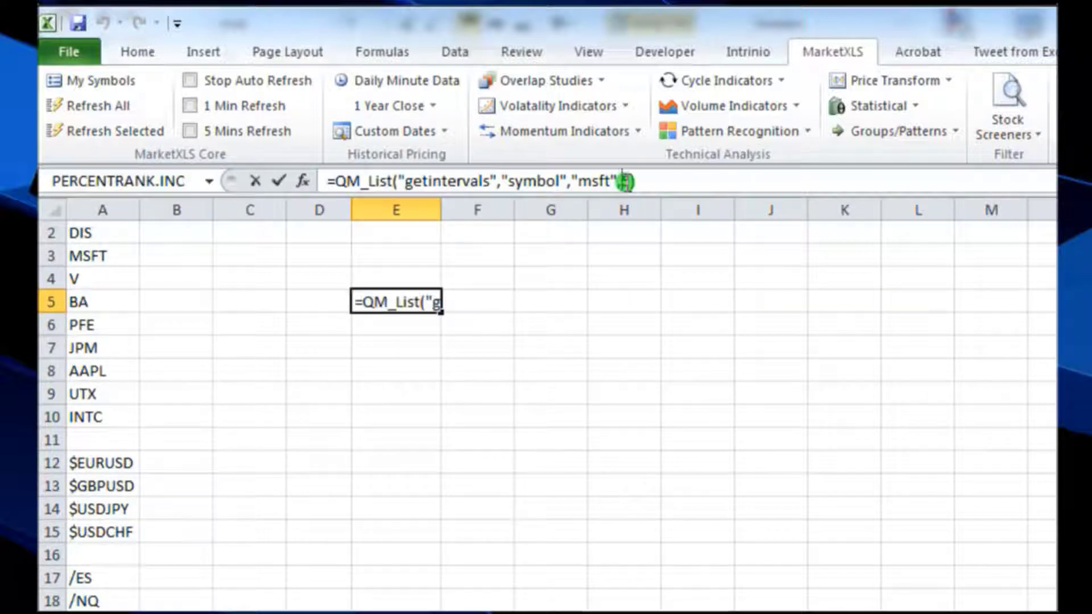
type("\"")
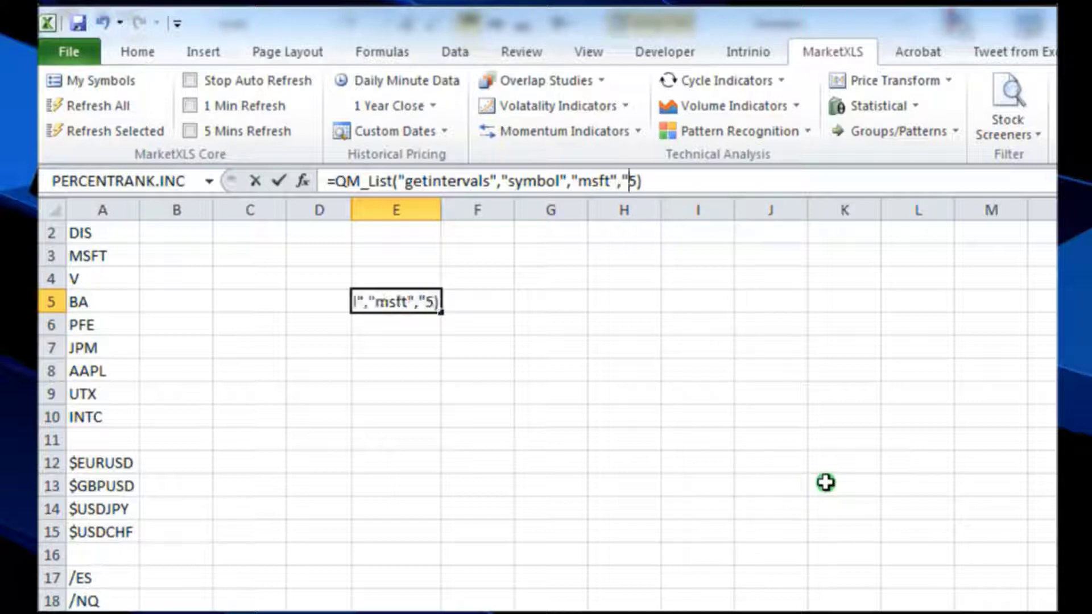
type("interva")
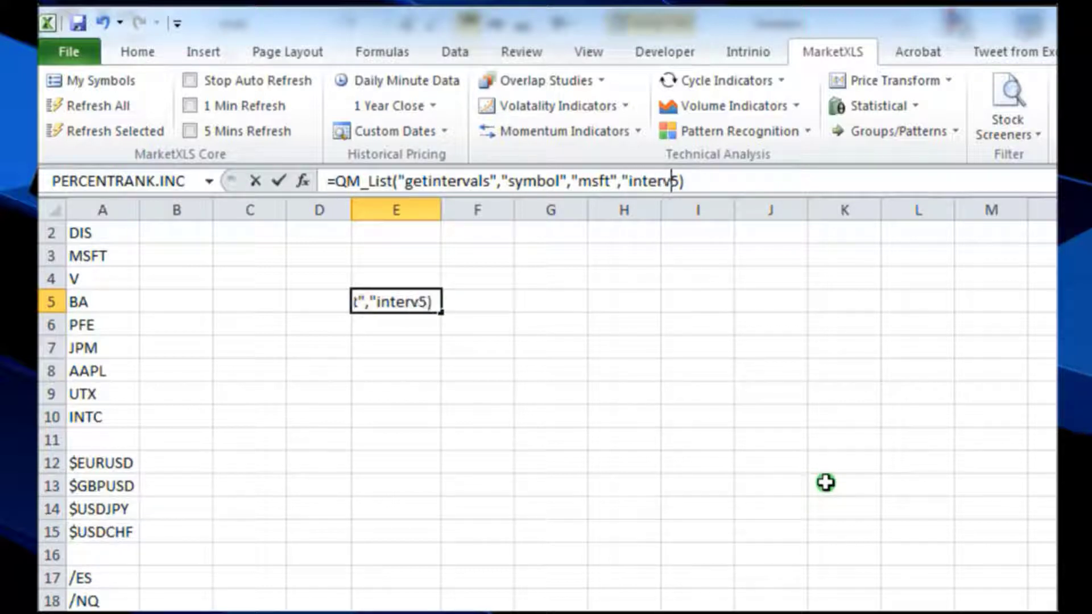
type("l\",")
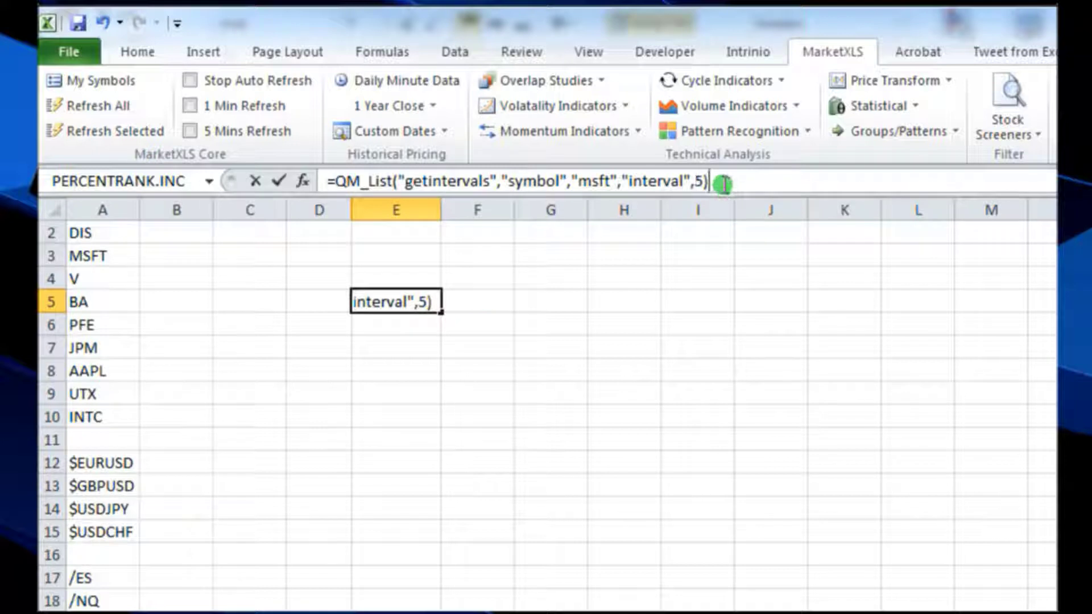
key("Return")
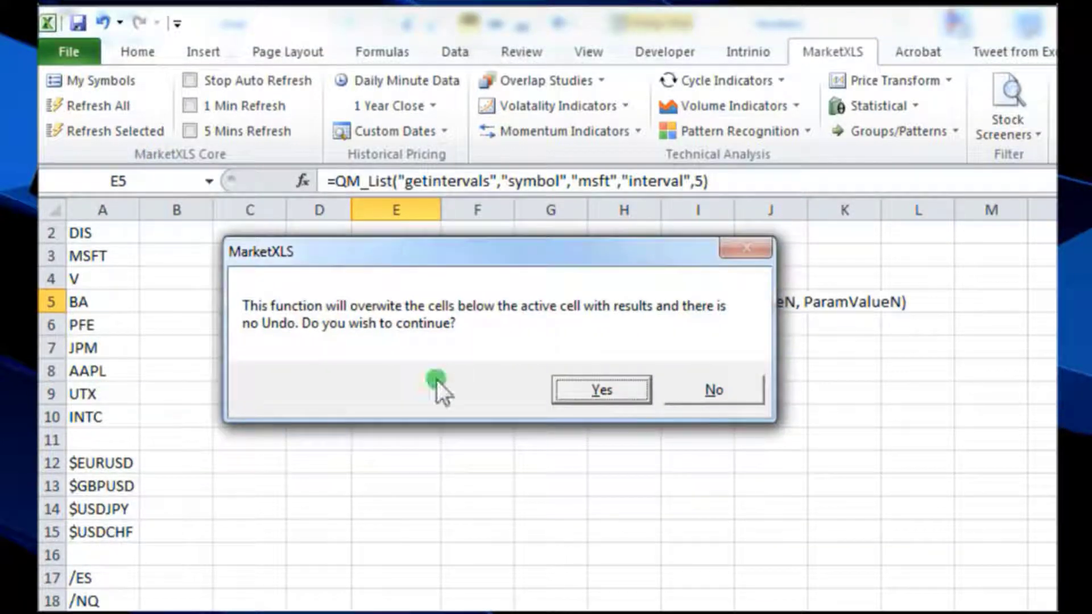
left_click(598, 391)
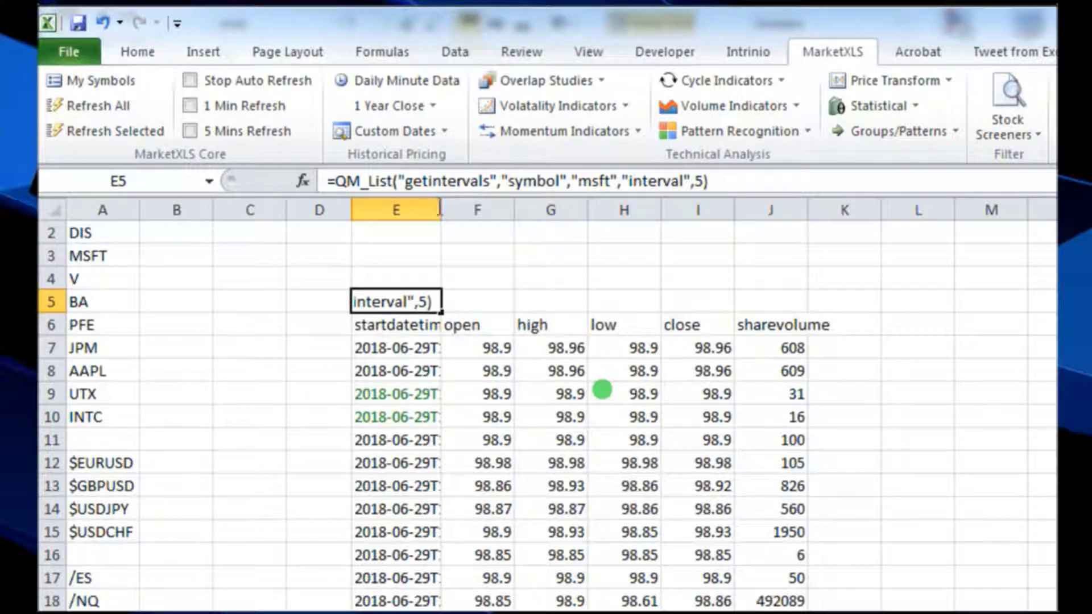
Widen column E to show the full start date-times and fit column J to the sharevolume heading
left_click(430, 278)
left_click_drag(442, 210, 492, 210)
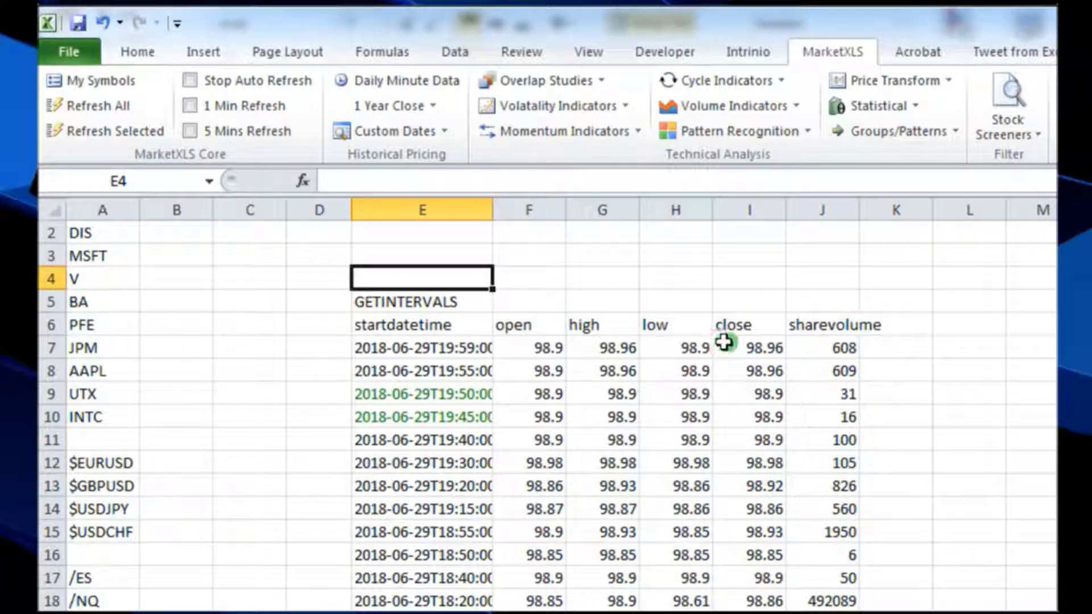
double_click(861, 207)
left_click(834, 417)
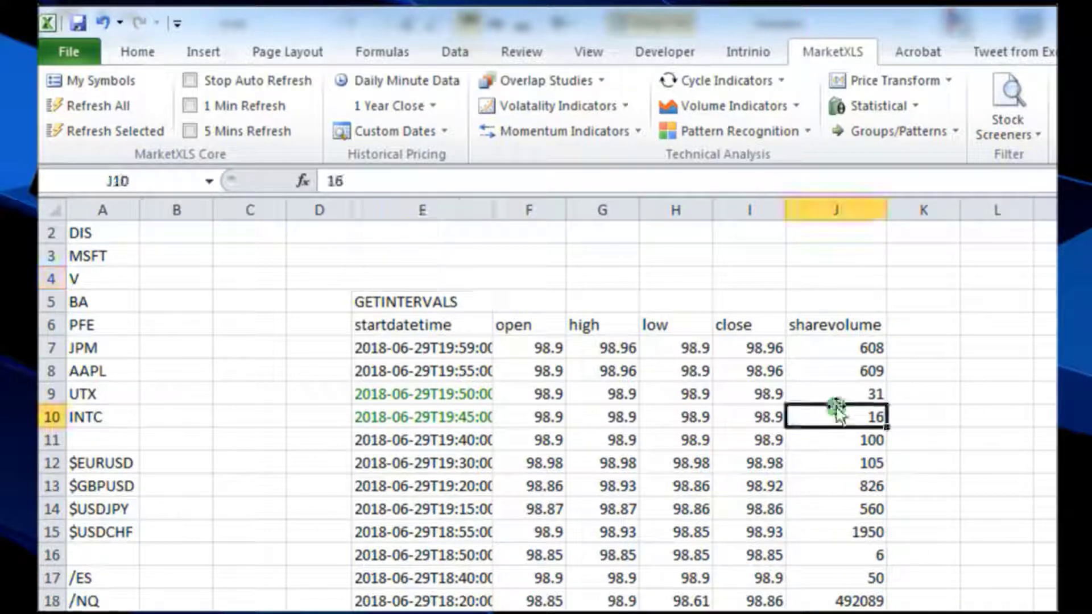
left_click_drag(493, 200, 552, 208)
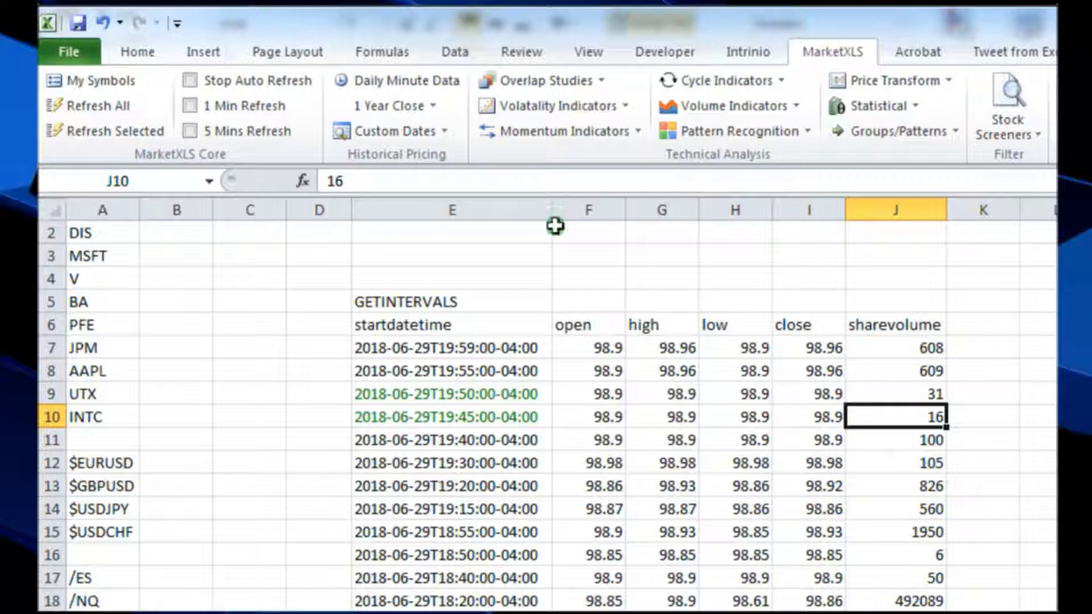
left_click(488, 481)
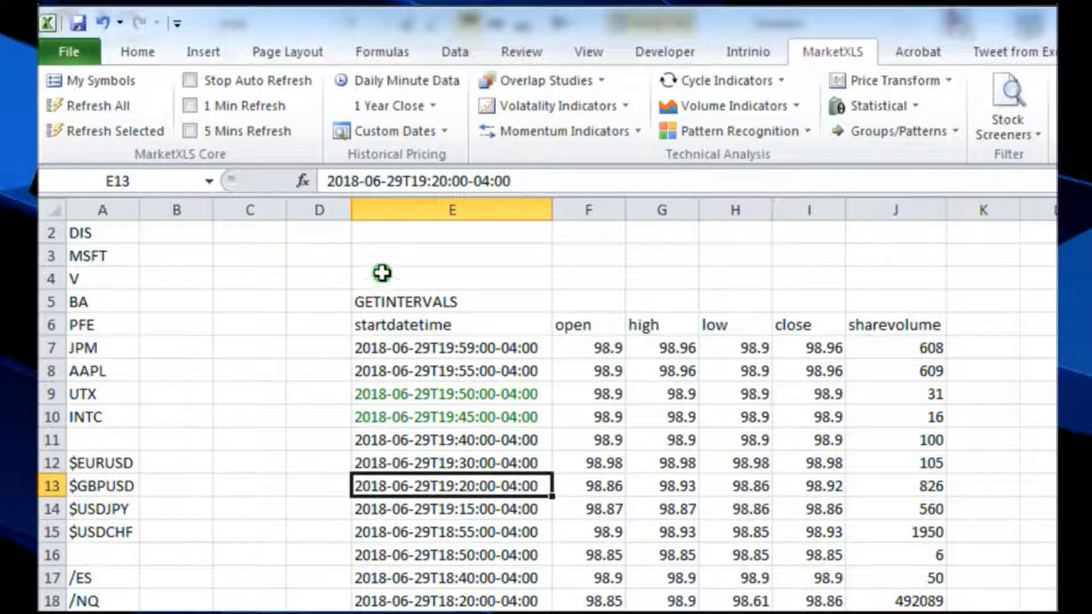
Clear all the MSFT interval data and its formula from columns E through K
left_click_drag(360, 206, 992, 291)
key("Delete")
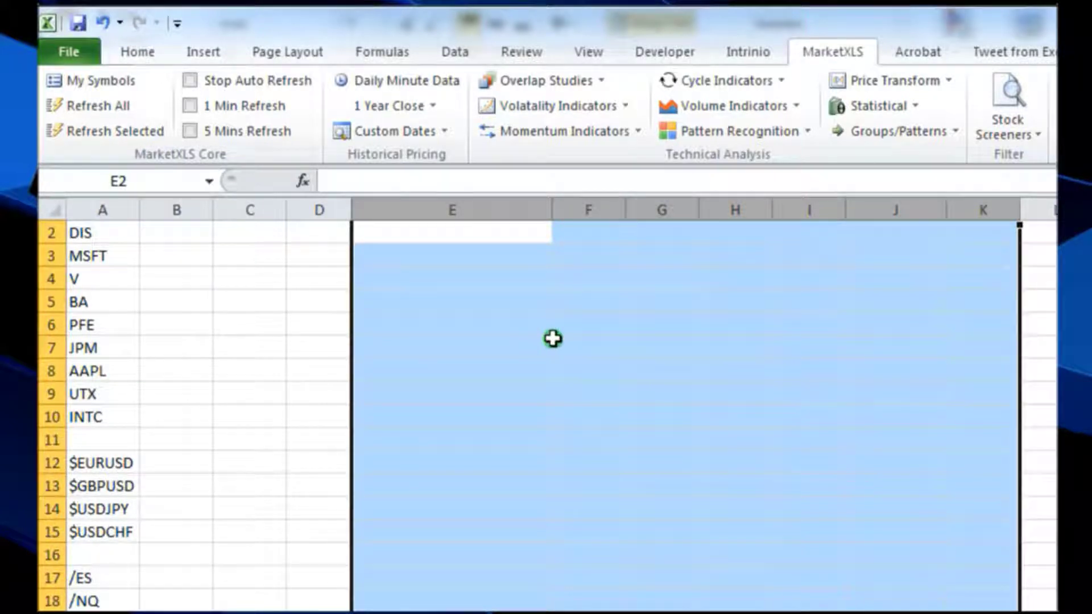
left_click(415, 332)
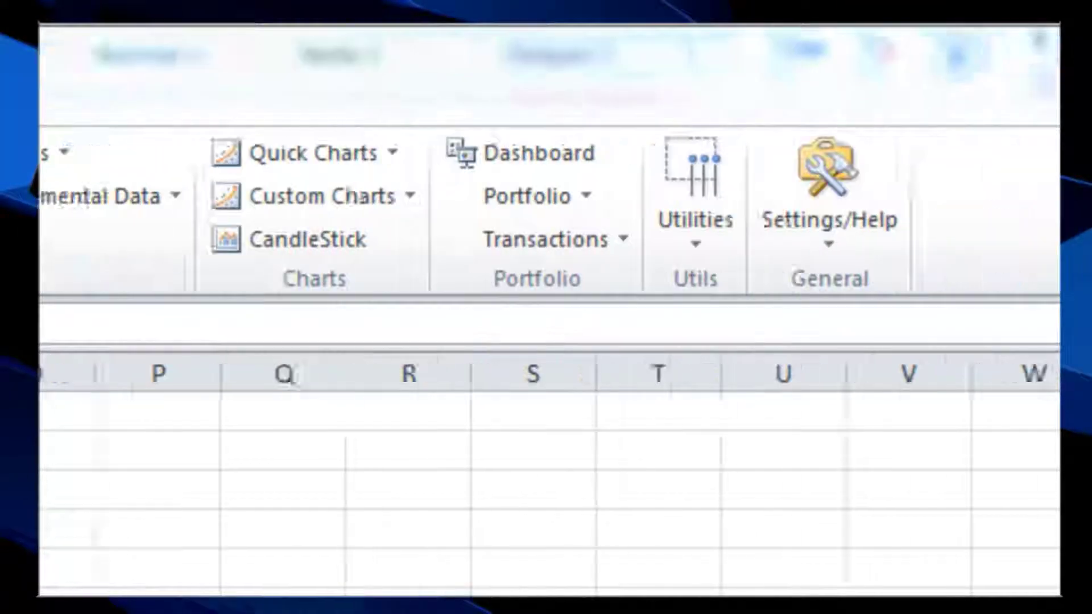
Open the MarketXLS settings and view the QuoteMedia API configuration under the data subscriptions
left_click(682, 228)
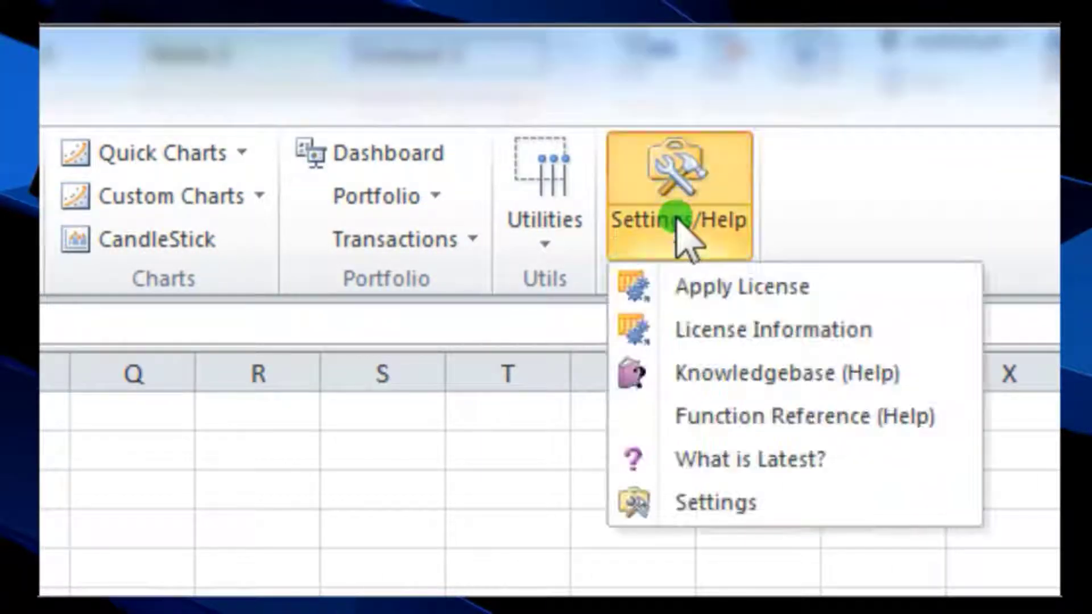
left_click(742, 512)
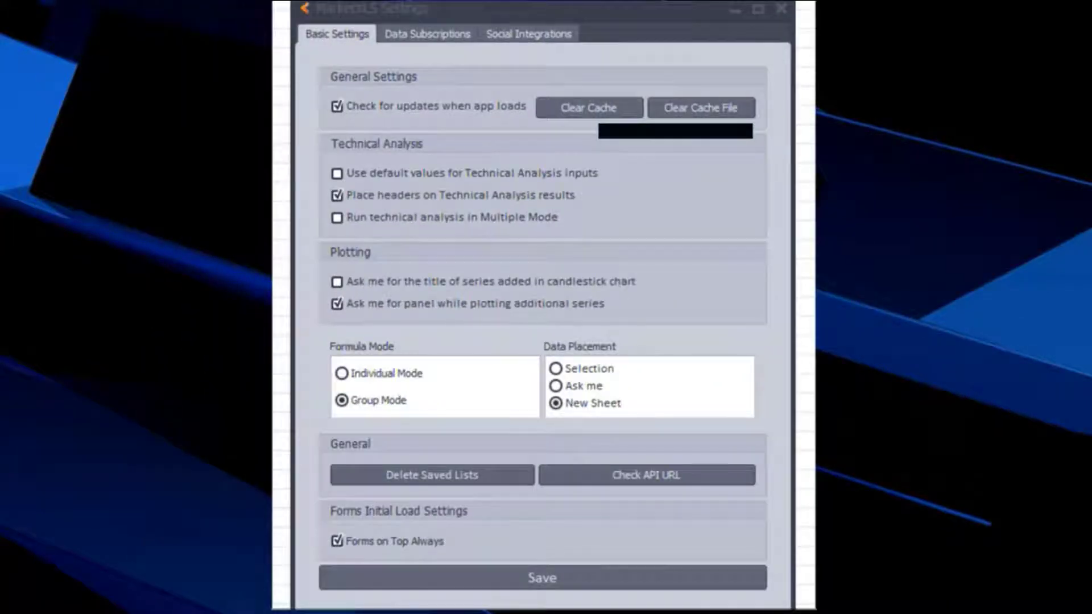
left_click(408, 34)
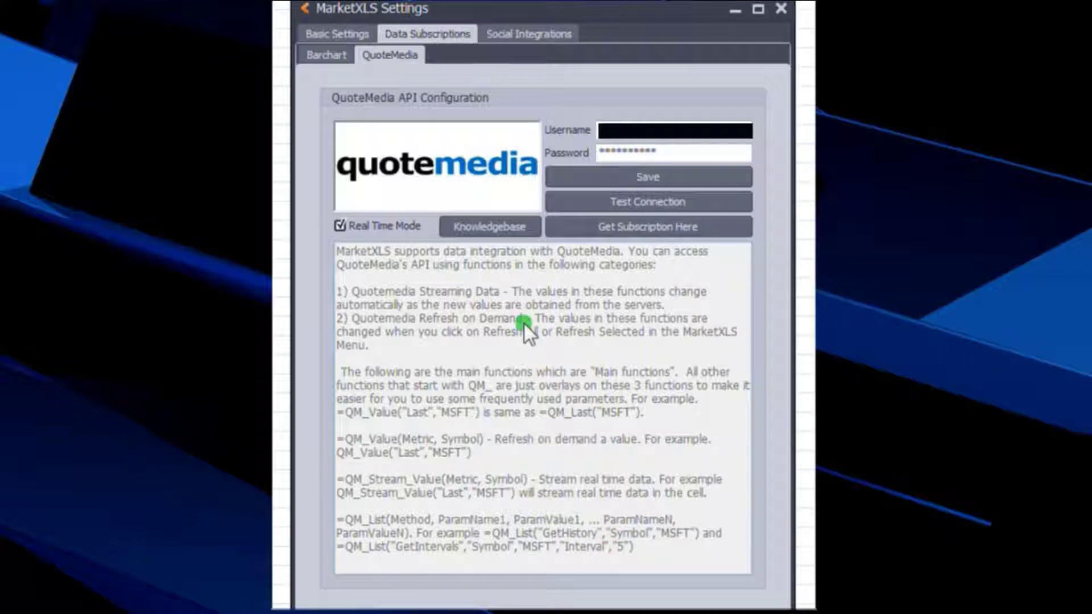
Open the QuoteMedia knowledgebase in the browser and look through the Quotemedia's Addons articles
left_click(520, 226)
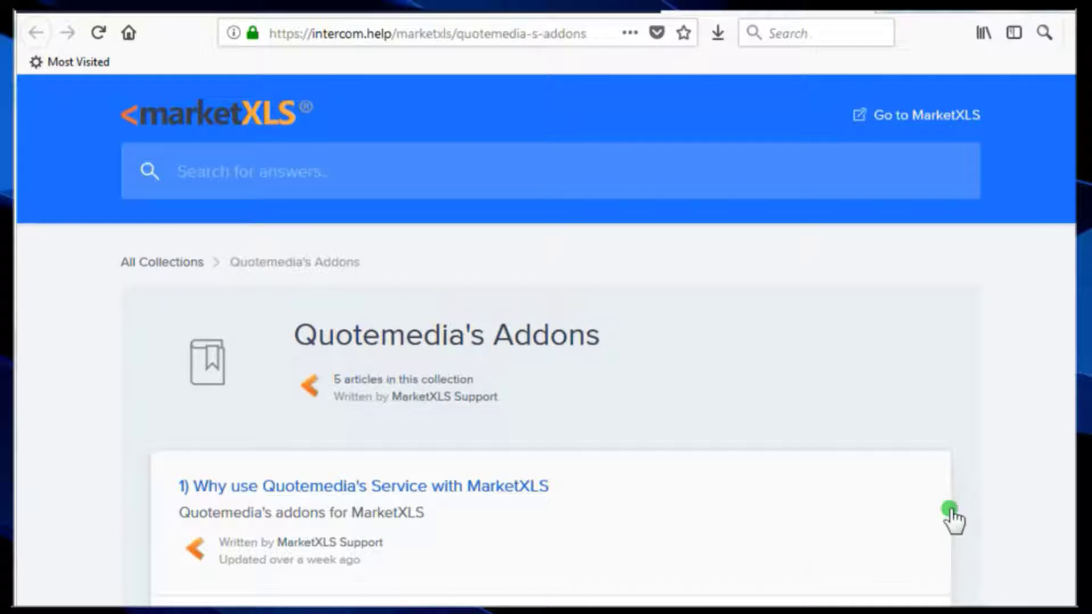
scroll(999, 512, "down", 5)
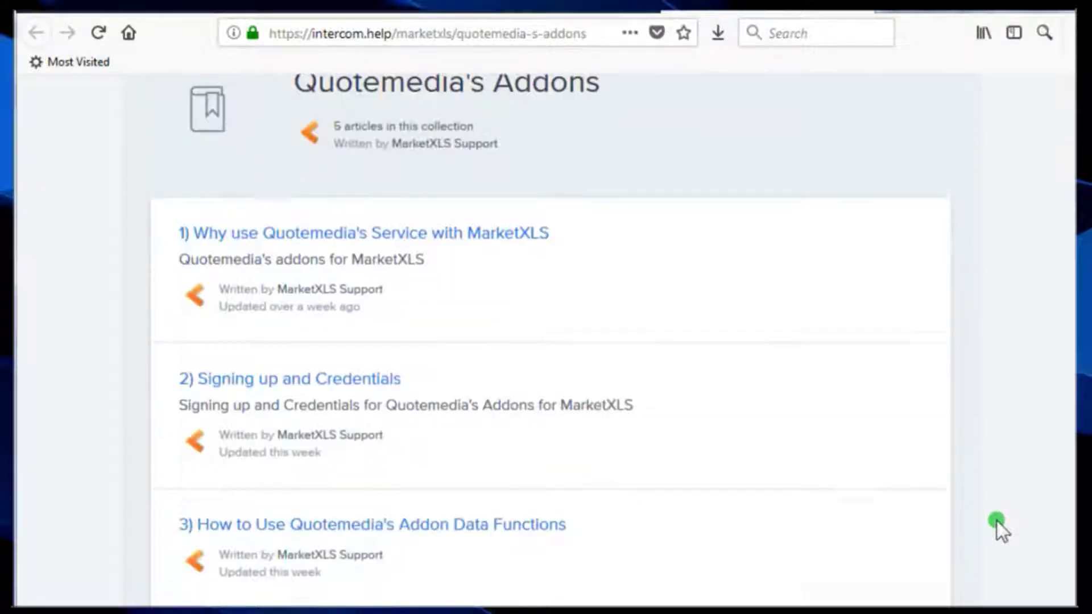
scroll(996, 520, "down", 1)
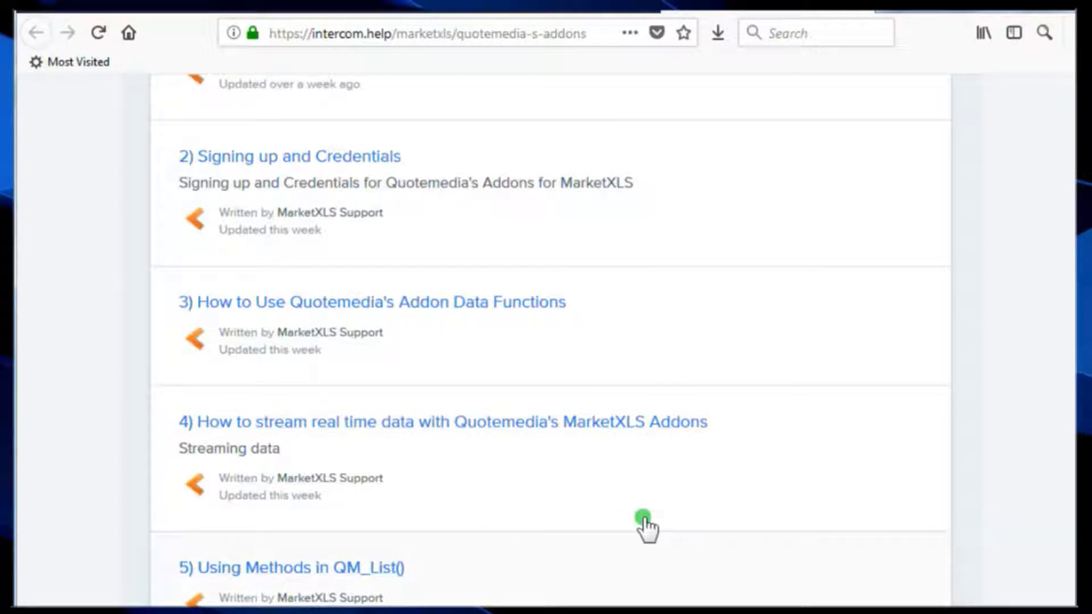
Open the article "Using Methods in QM_List()" and read its function syntax and intraday history example
left_click(335, 568)
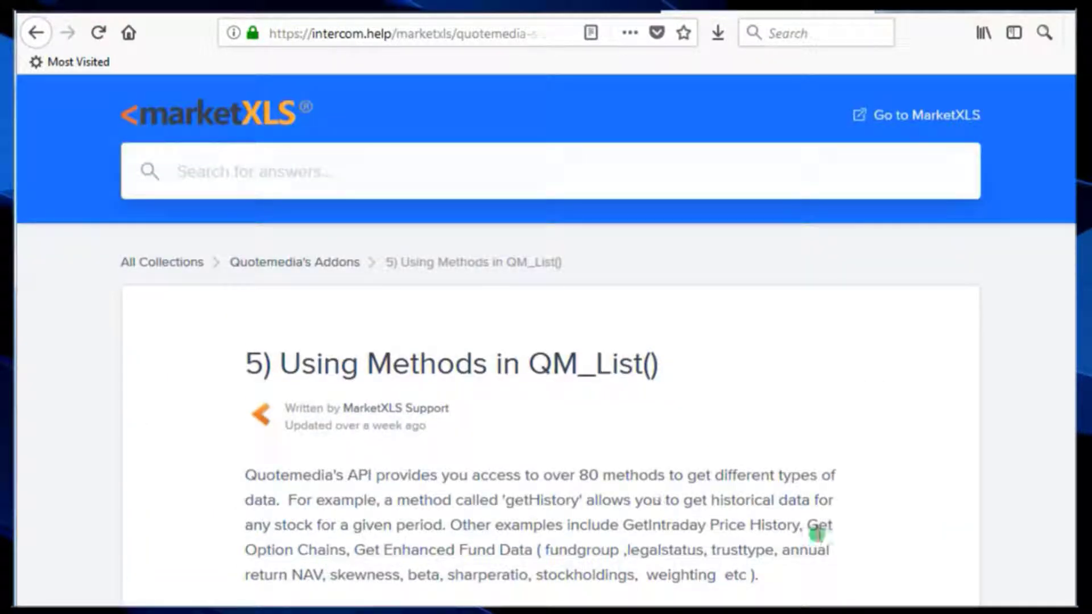
scroll(946, 541, "down", 5)
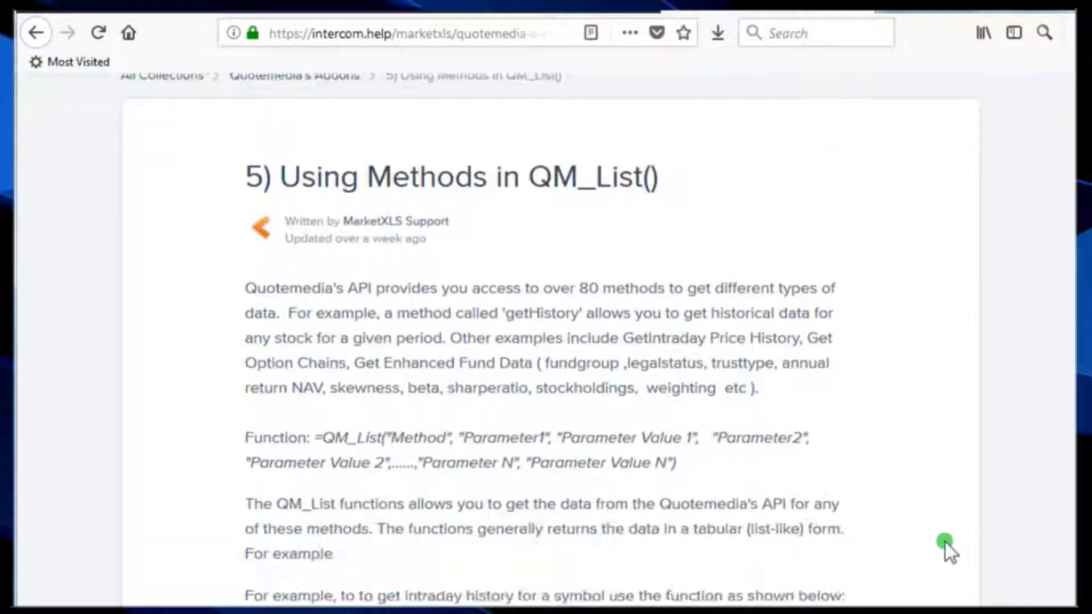
scroll(946, 541, "down", 1)
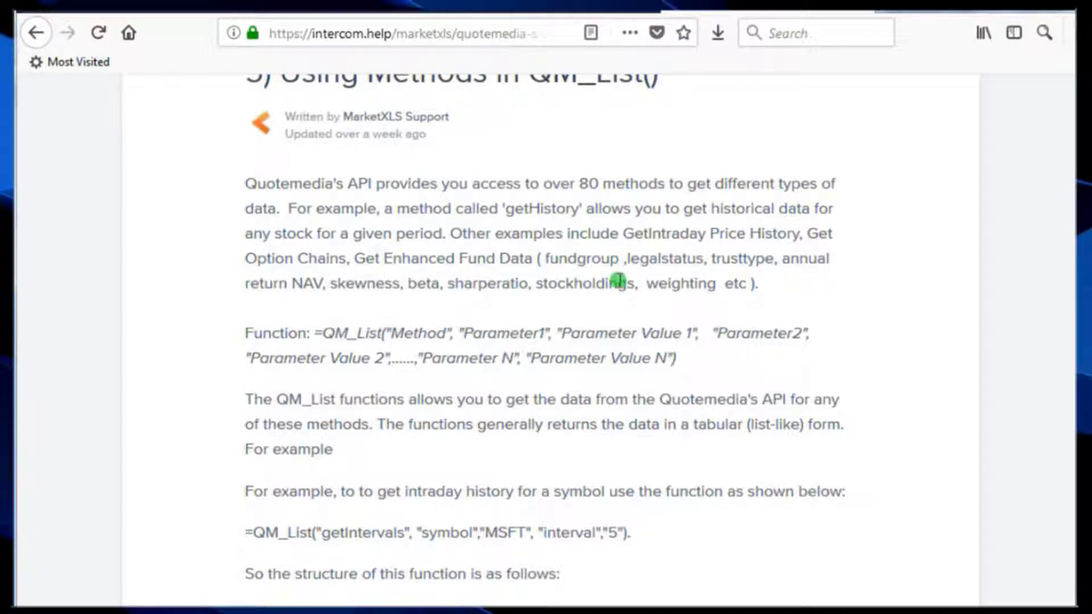
Read the QM_List() function structure, the data package note and the full List of Methods through getMarketOpenStatus
scroll(619, 282, "down", 1)
scroll(619, 281, "down", 3)
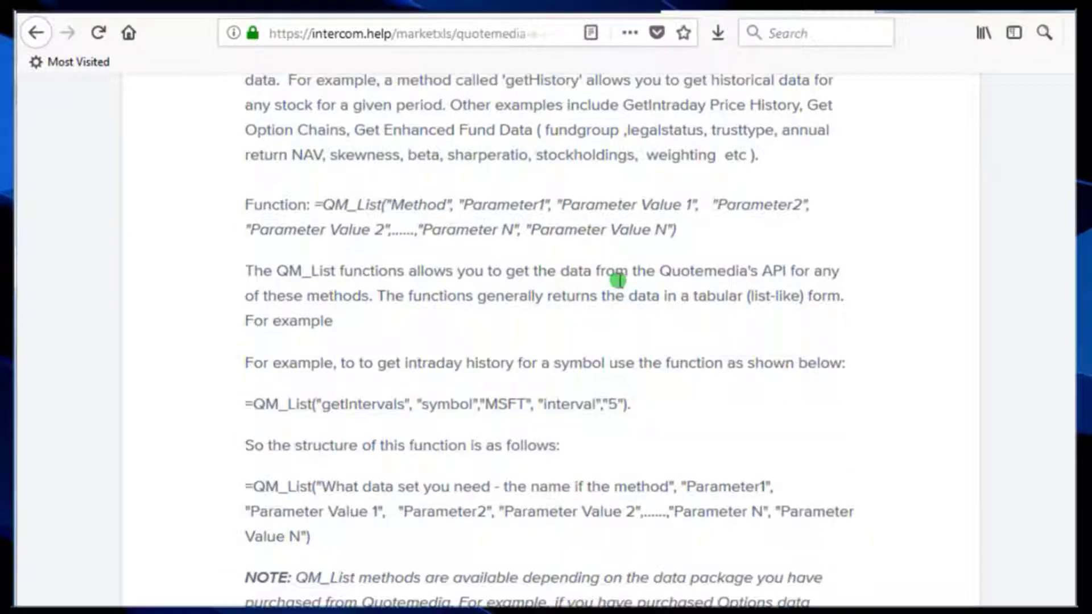
scroll(619, 281, "down", 6)
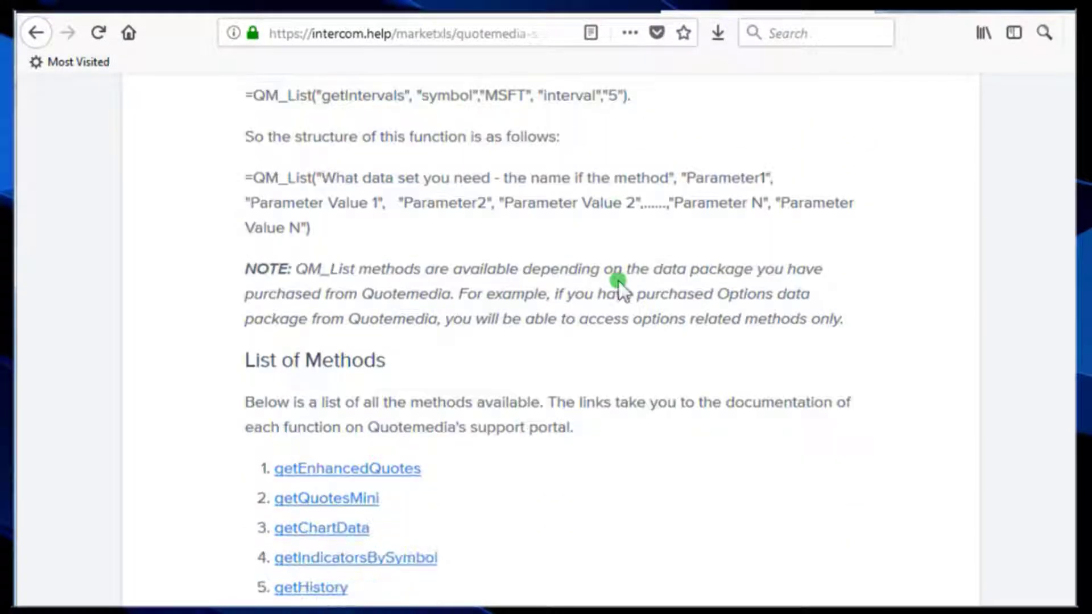
scroll(619, 281, "down", 3)
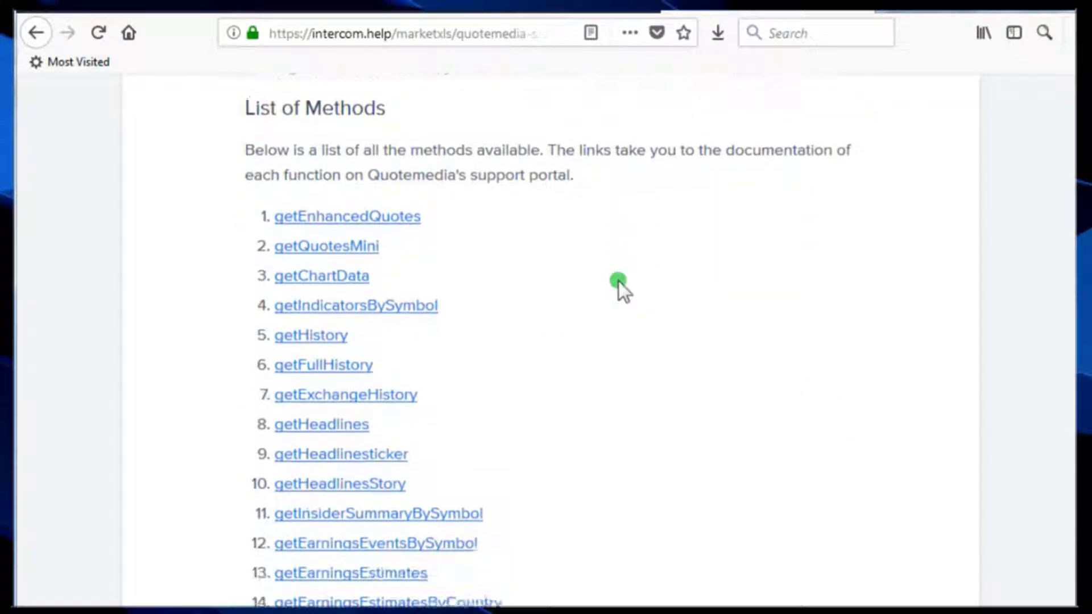
scroll(613, 292, "down", 1)
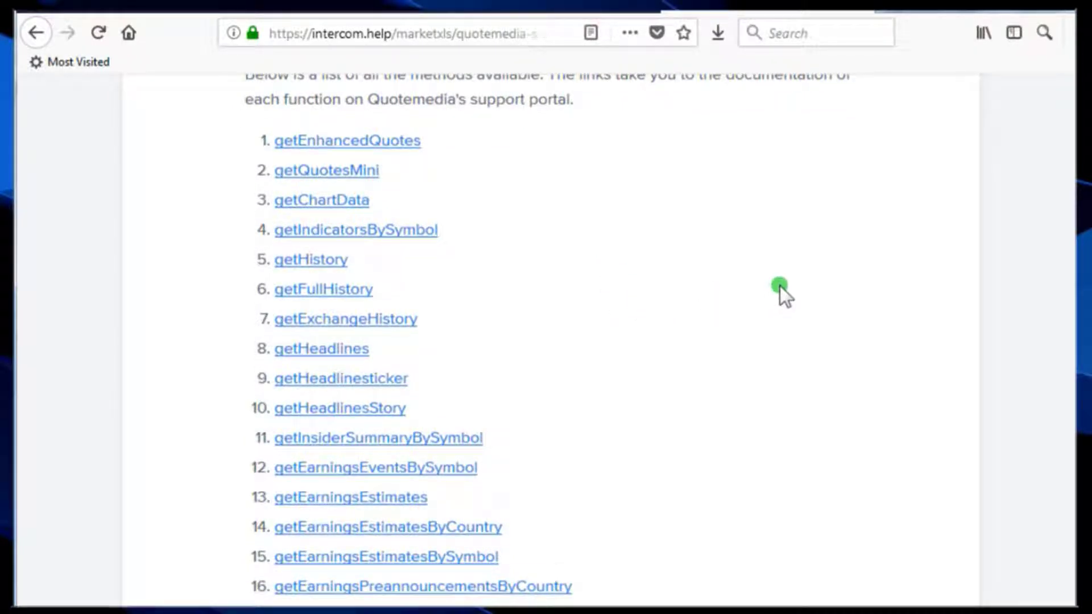
scroll(734, 295, "down", 1)
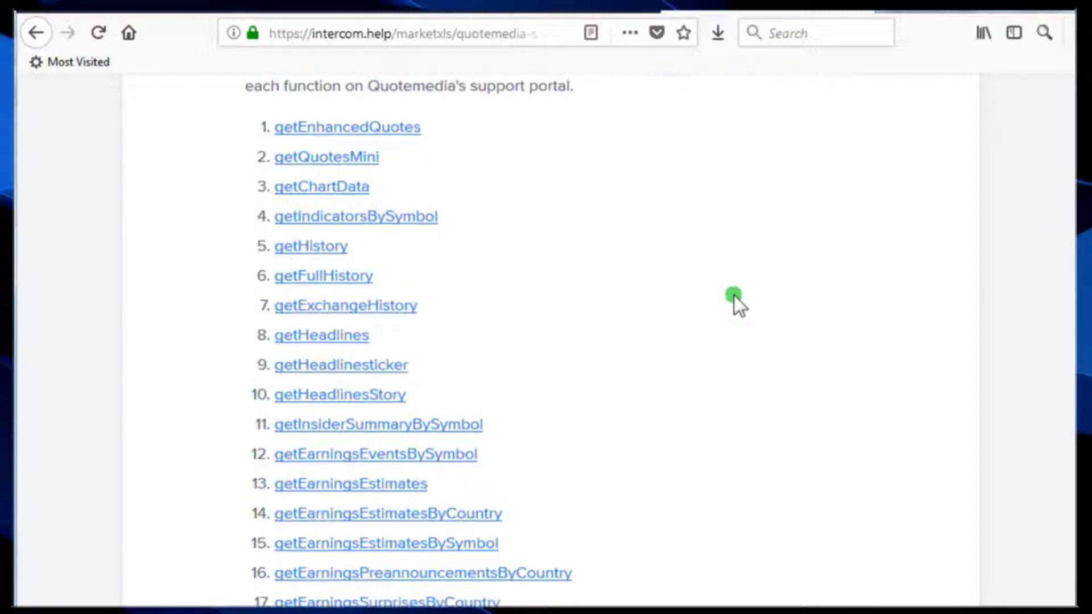
scroll(734, 295, "down", 2)
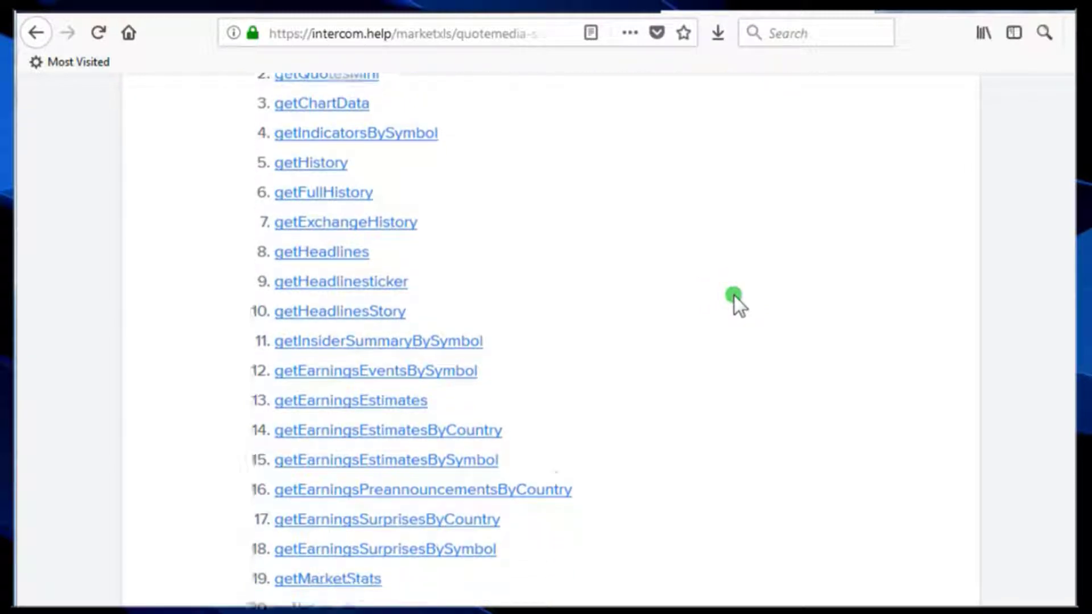
scroll(735, 295, "down", 1)
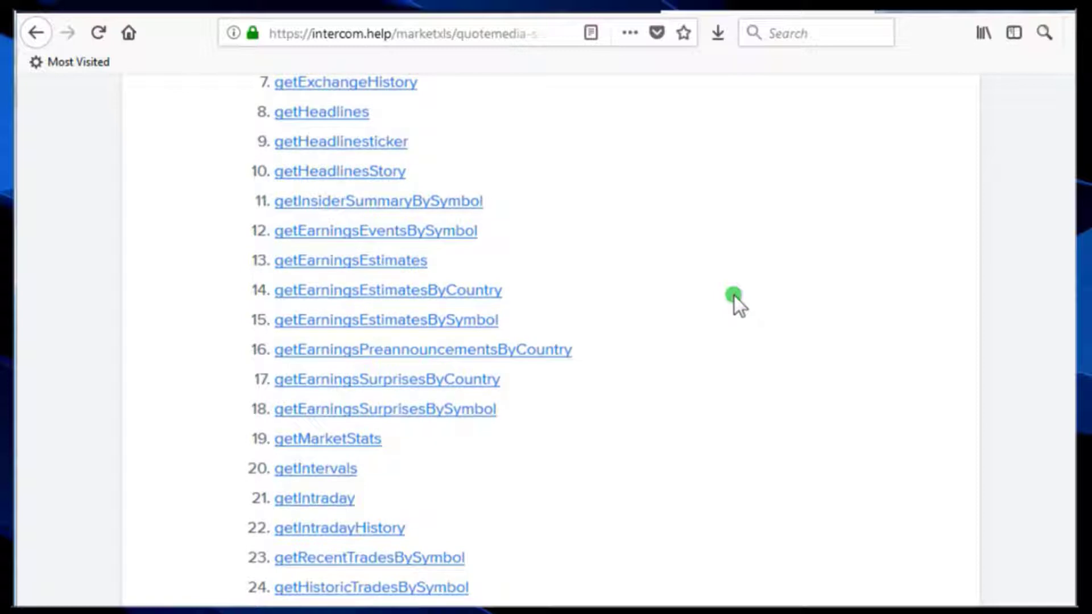
scroll(735, 295, "down", 2)
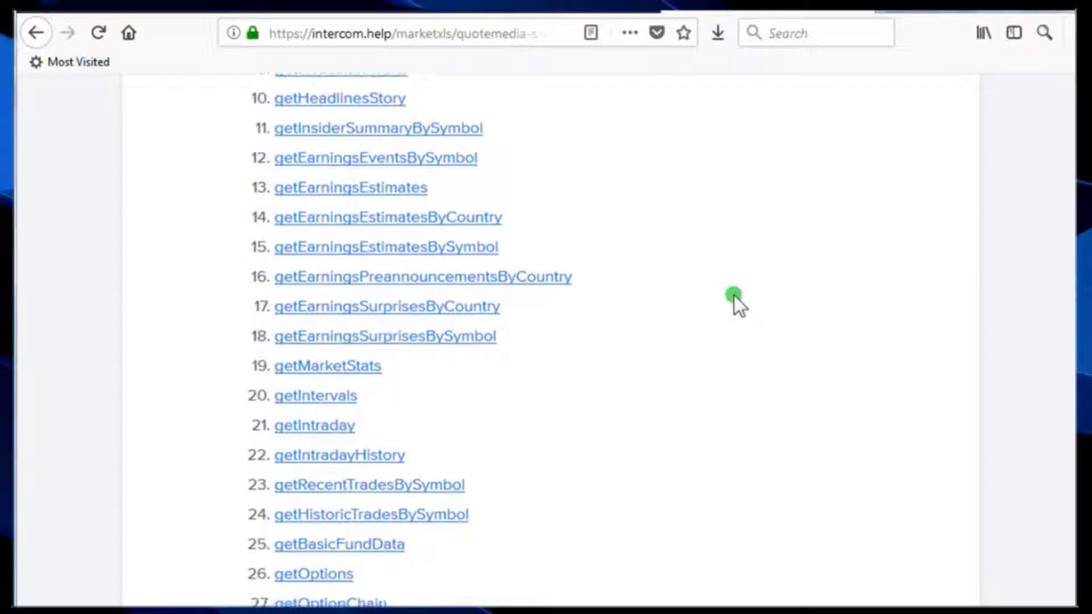
scroll(723, 310, "down", 2)
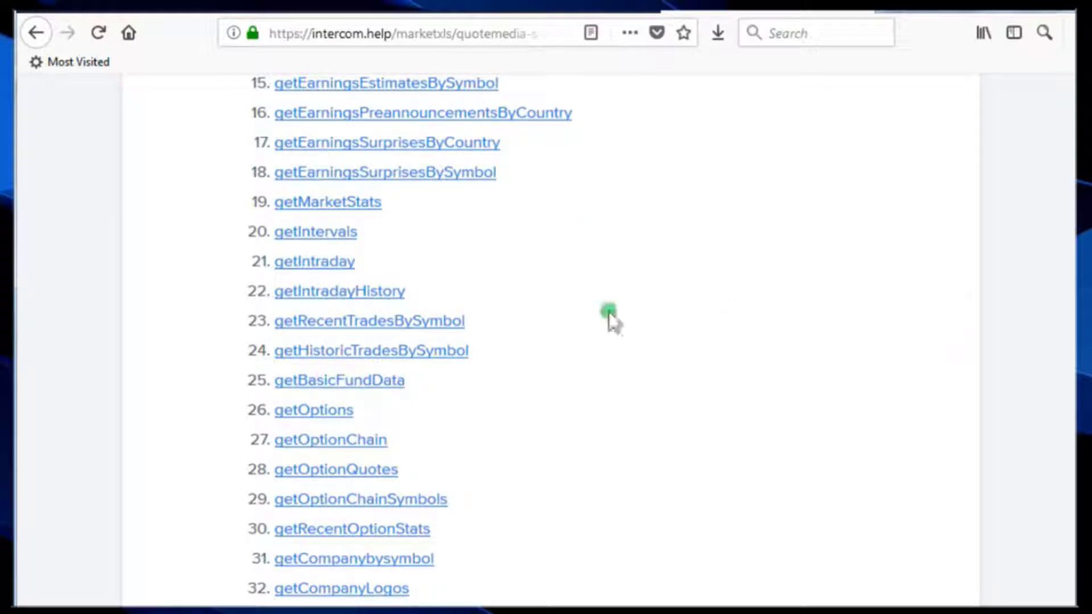
scroll(549, 336, "down", 1)
scroll(547, 331, "down", 1)
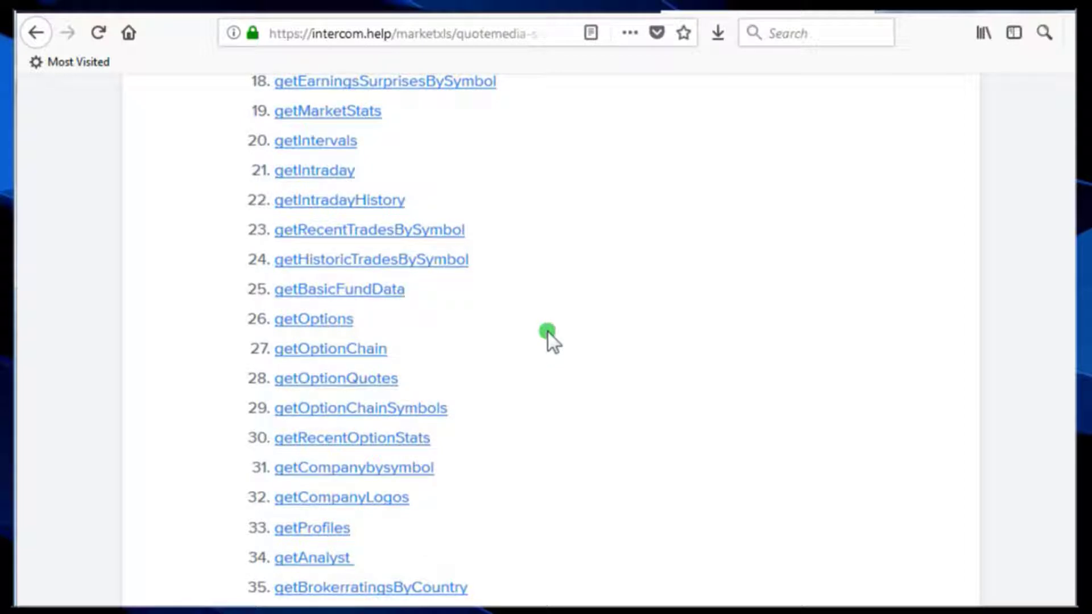
scroll(559, 302, "down", 2)
scroll(559, 302, "down", 4)
scroll(558, 302, "down", 3)
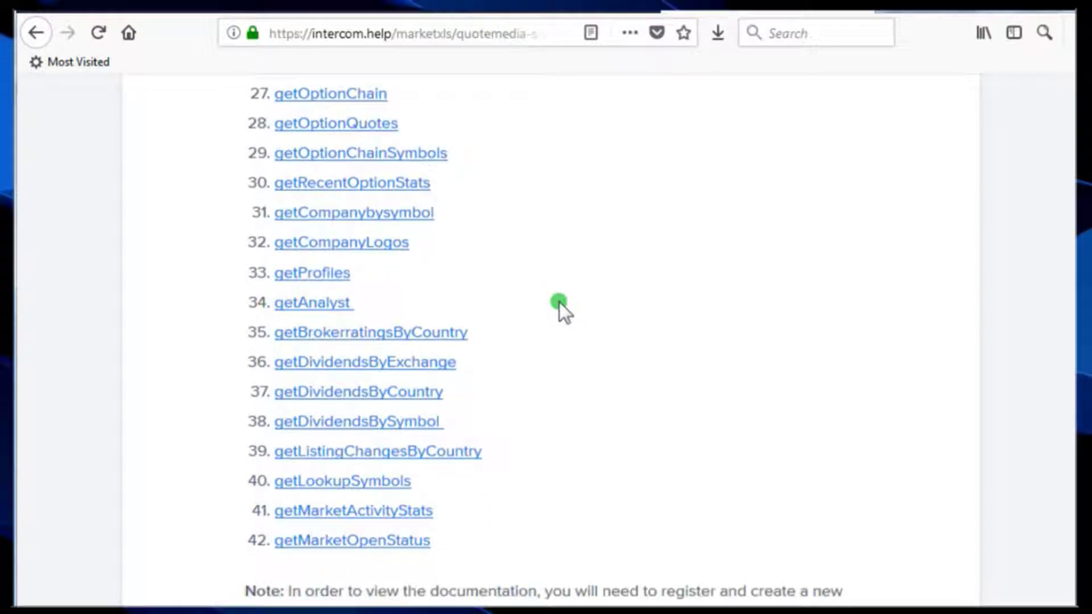
scroll(559, 302, "down", 1)
scroll(559, 302, "down", 1)
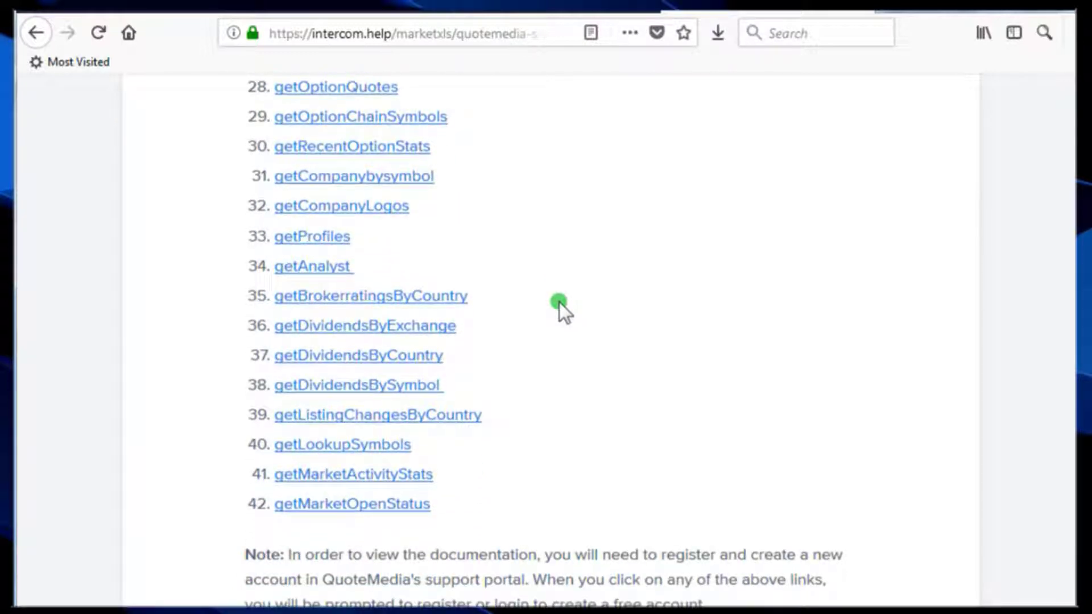
scroll(559, 302, "down", 1)
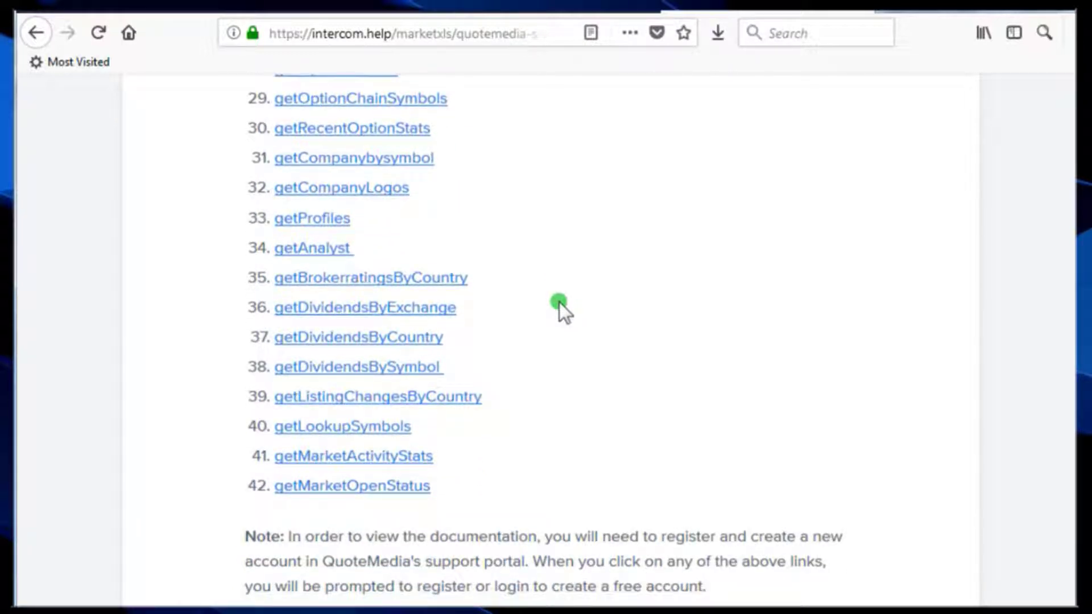
Open the getEnhancedQuotes documentation from the List of Methods and log in to QuoteMedia's support portal with the saved credentials
scroll(559, 302, "up", 2)
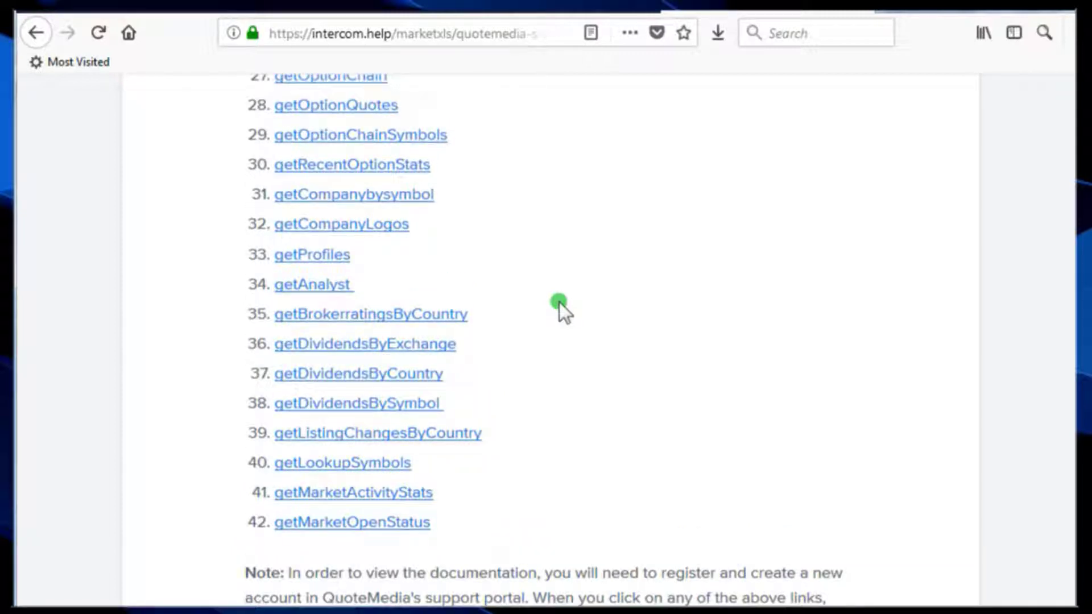
scroll(559, 302, "up", 10)
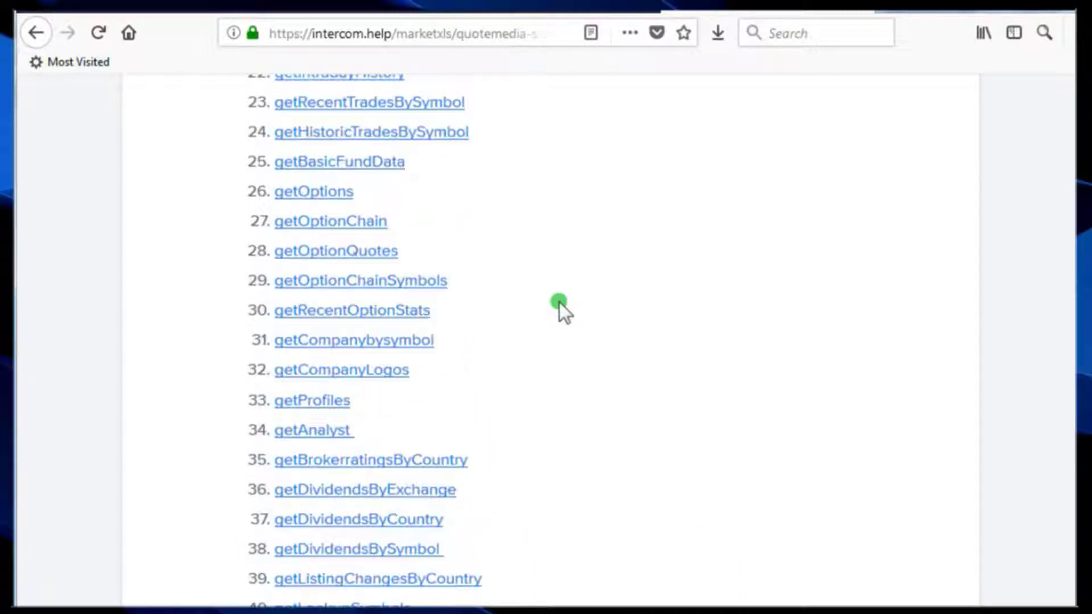
scroll(558, 302, "up", 10)
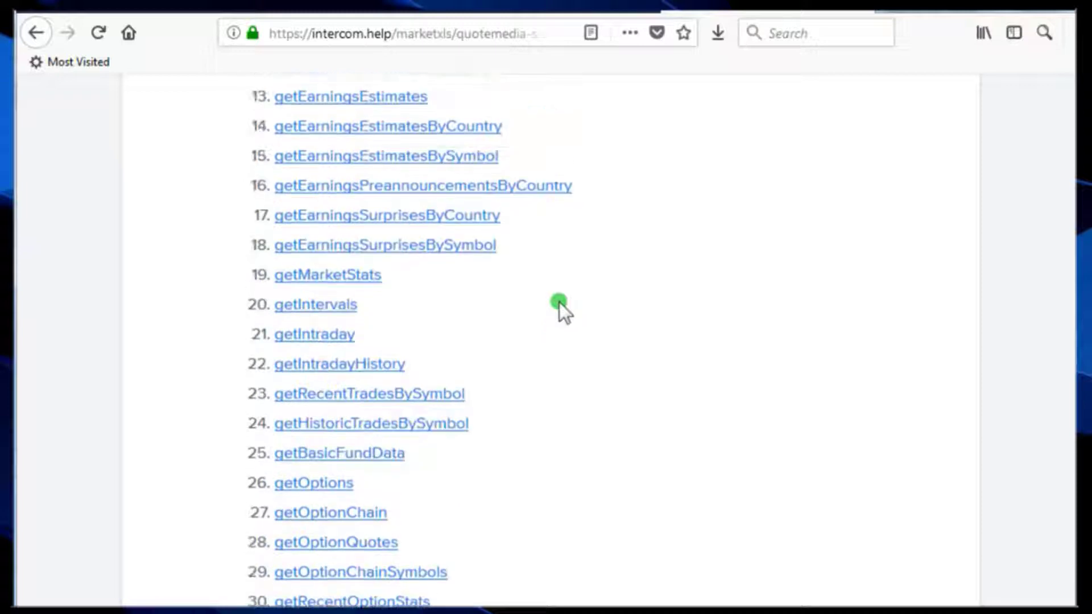
scroll(558, 302, "up", 12)
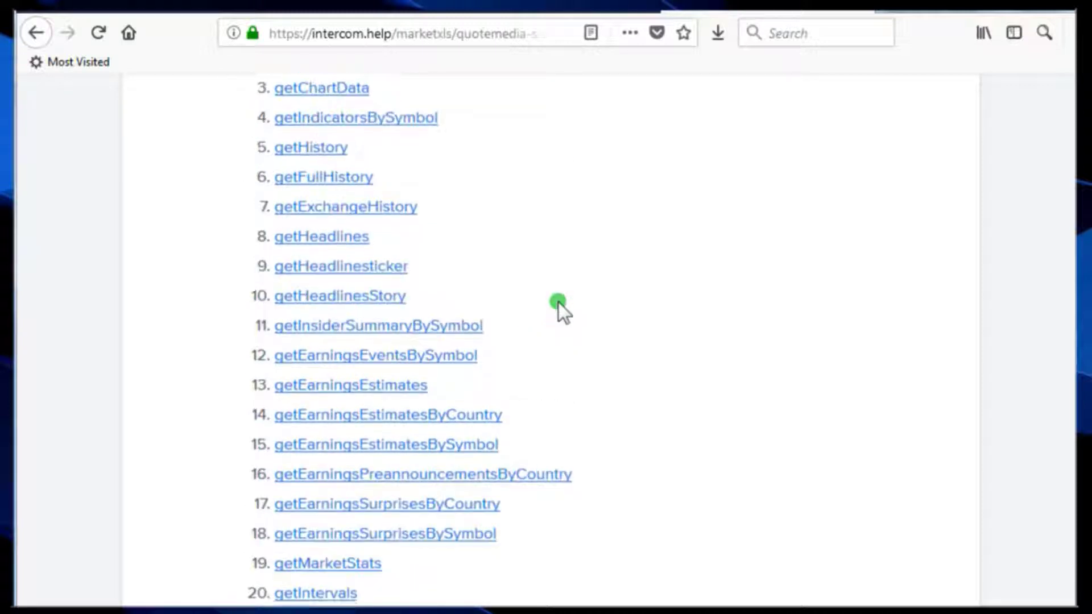
scroll(558, 301, "up", 10)
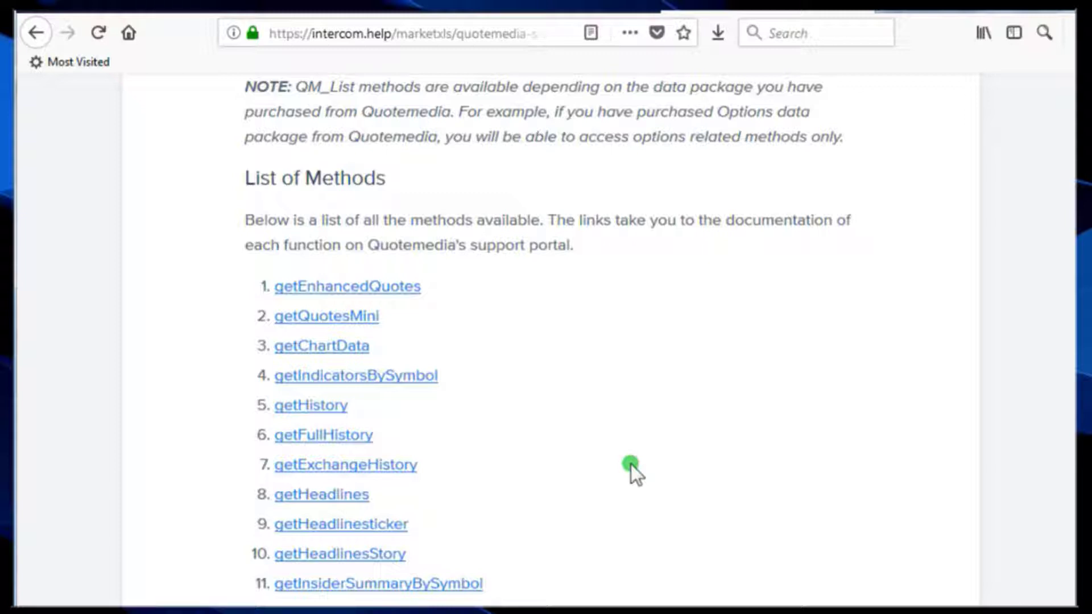
left_click(351, 285)
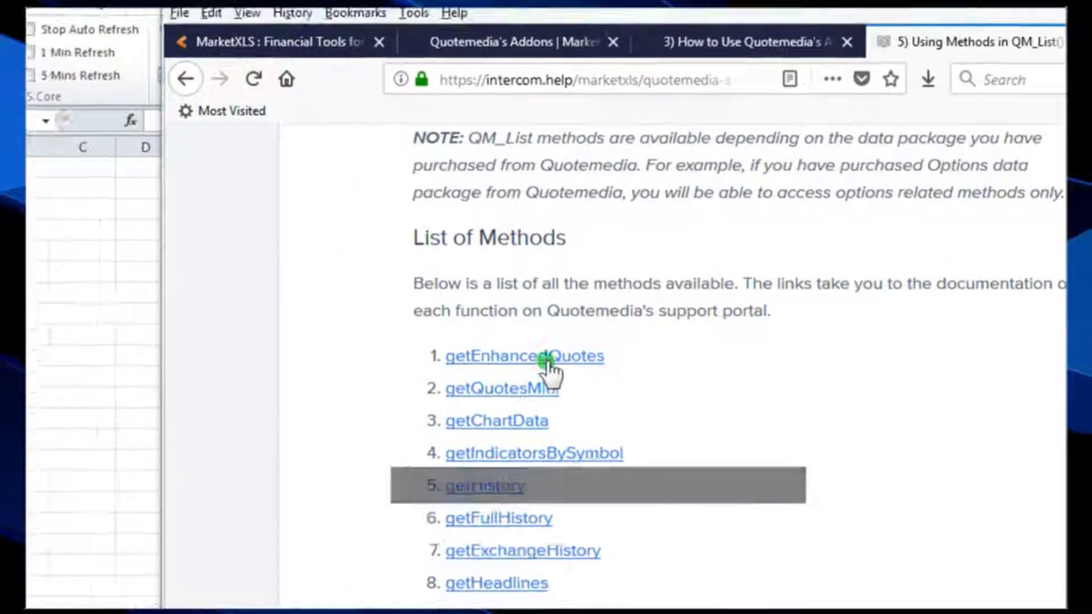
left_click(341, 286)
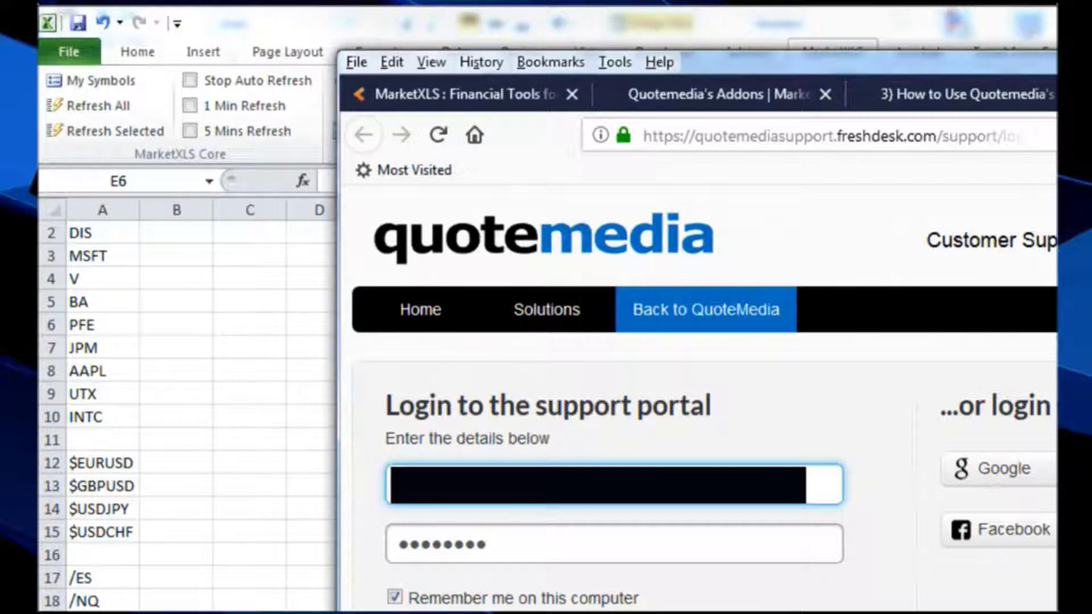
key("Return")
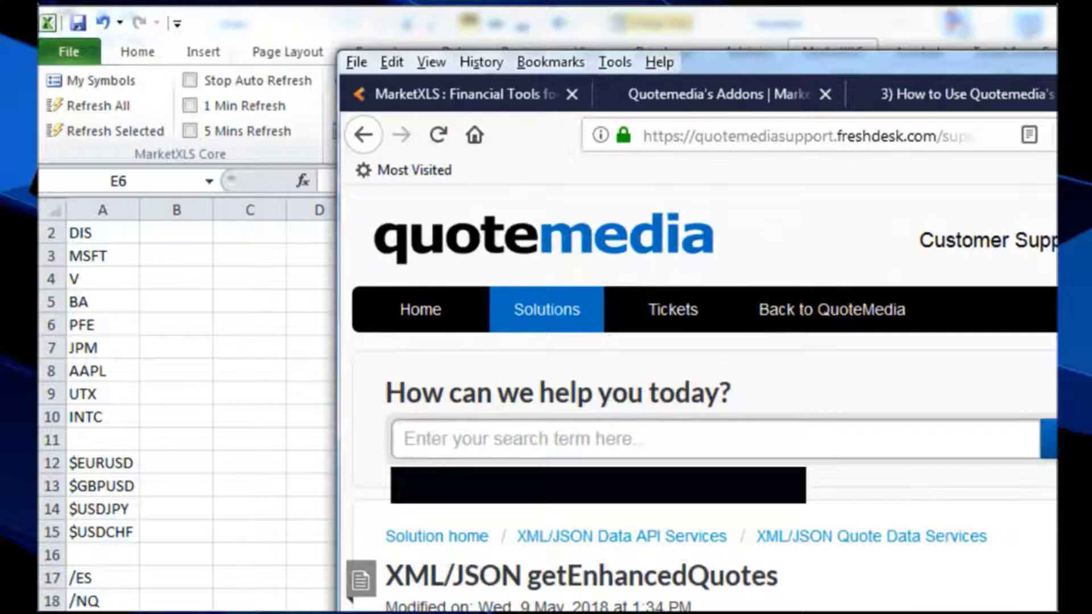
Read the XML/JSON getEnhancedQuotes article, examining the access control and service descriptions and the fields in the Output Variables table
scroll(699, 398, "down", 2)
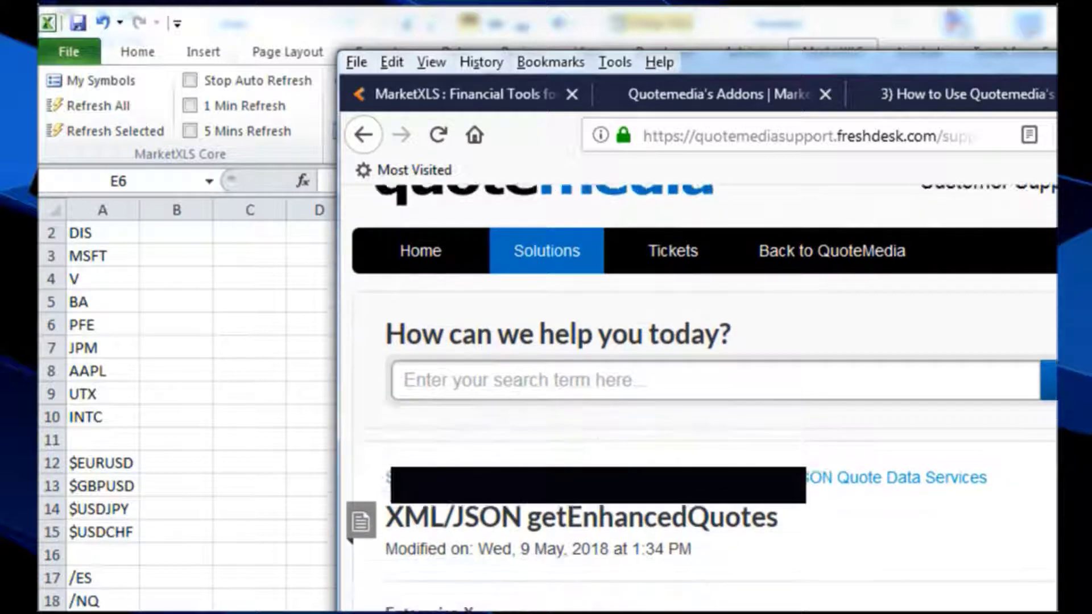
scroll(700, 398, "down", 3)
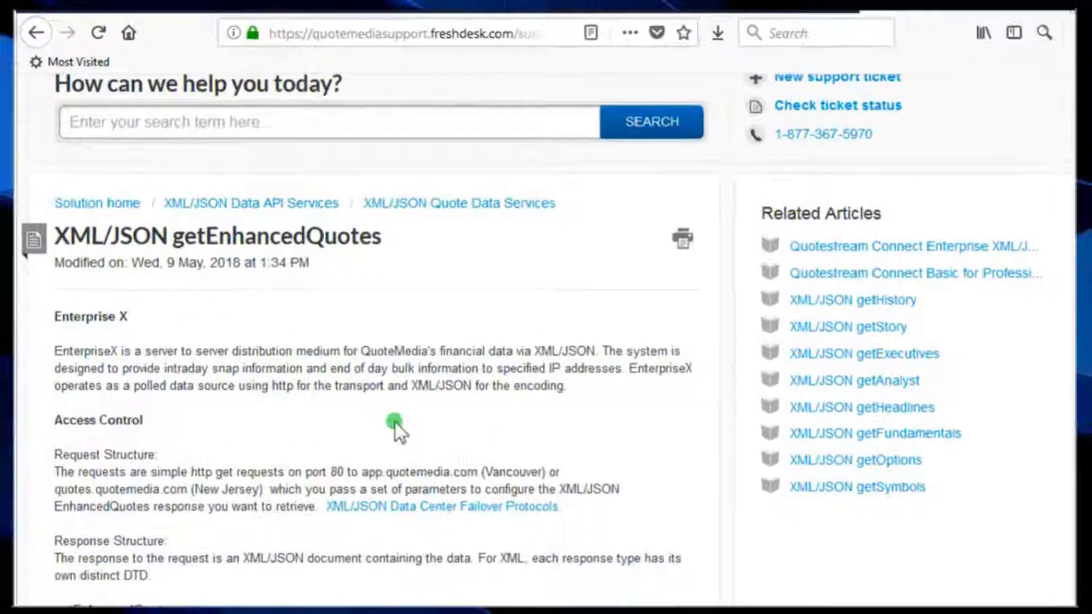
scroll(424, 412, "down", 3)
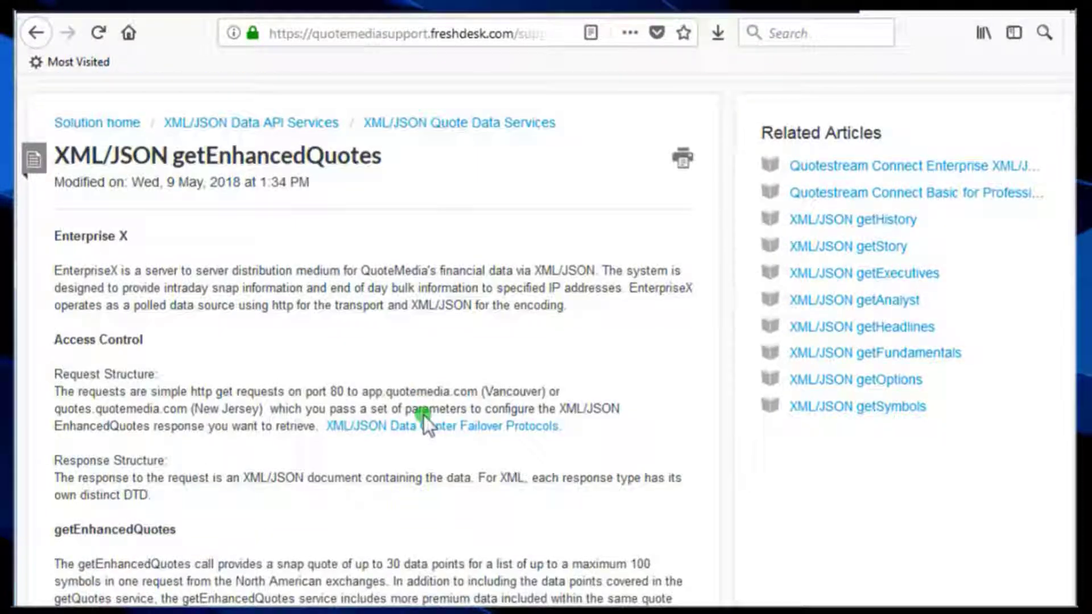
scroll(424, 414, "down", 4)
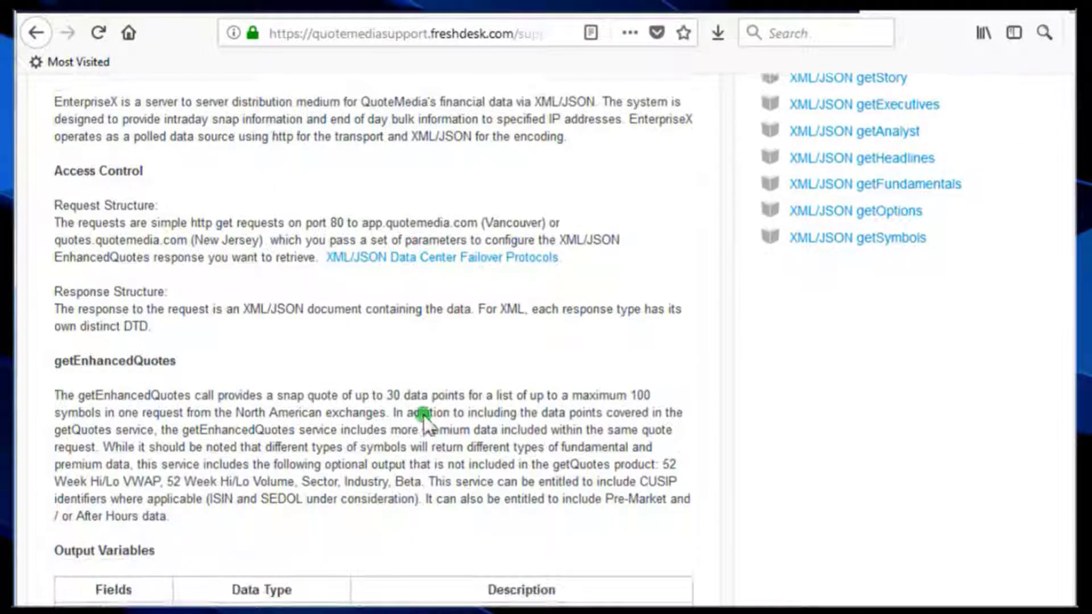
scroll(424, 417, "down", 5)
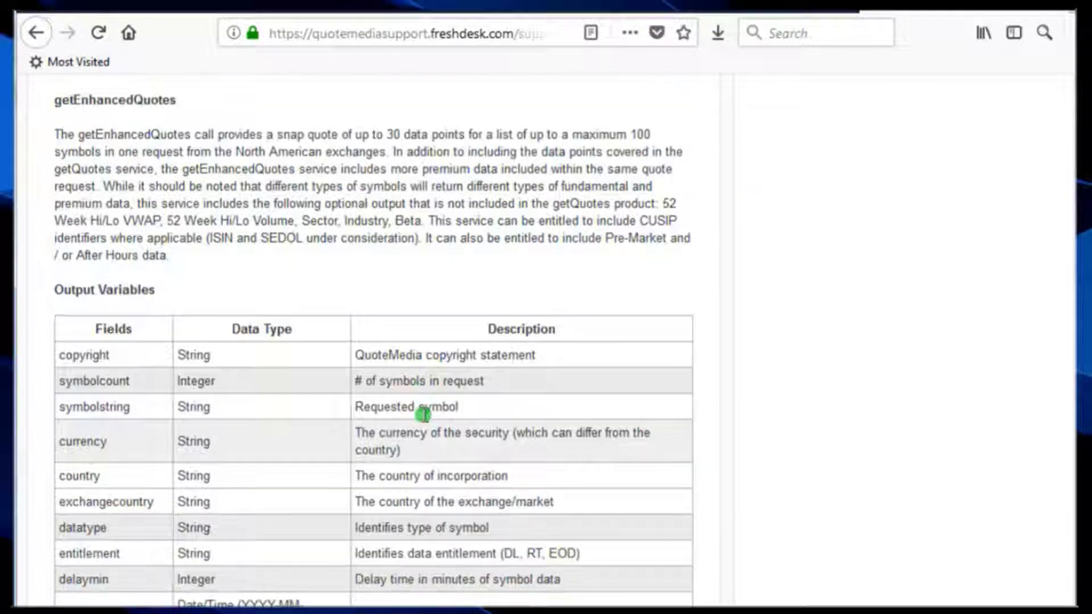
scroll(424, 414, "down", 3)
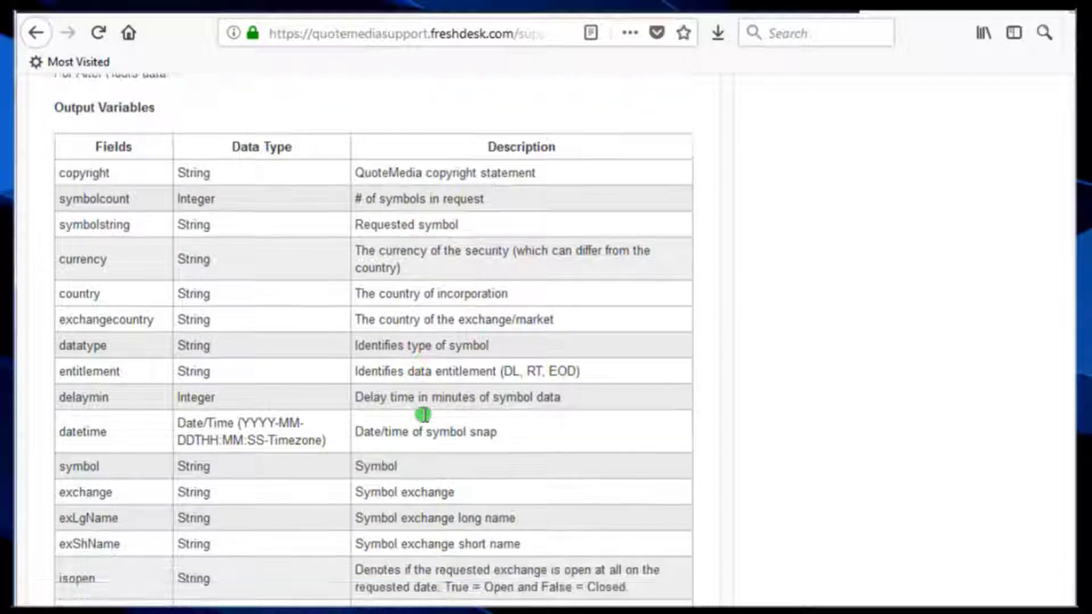
scroll(424, 414, "down", 3)
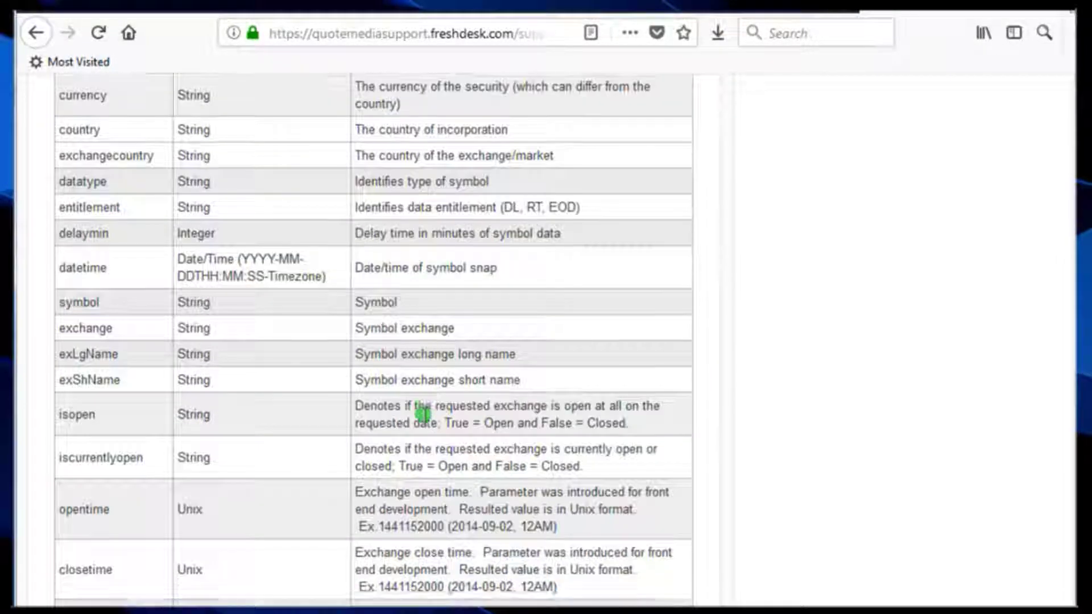
scroll(424, 414, "down", 5)
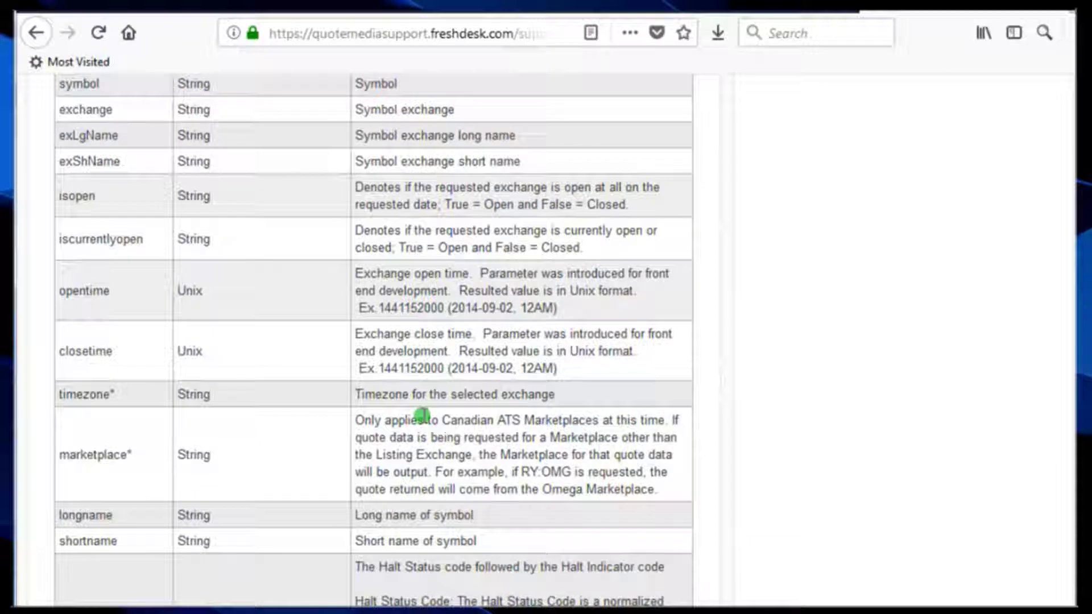
scroll(423, 415, "down", 5)
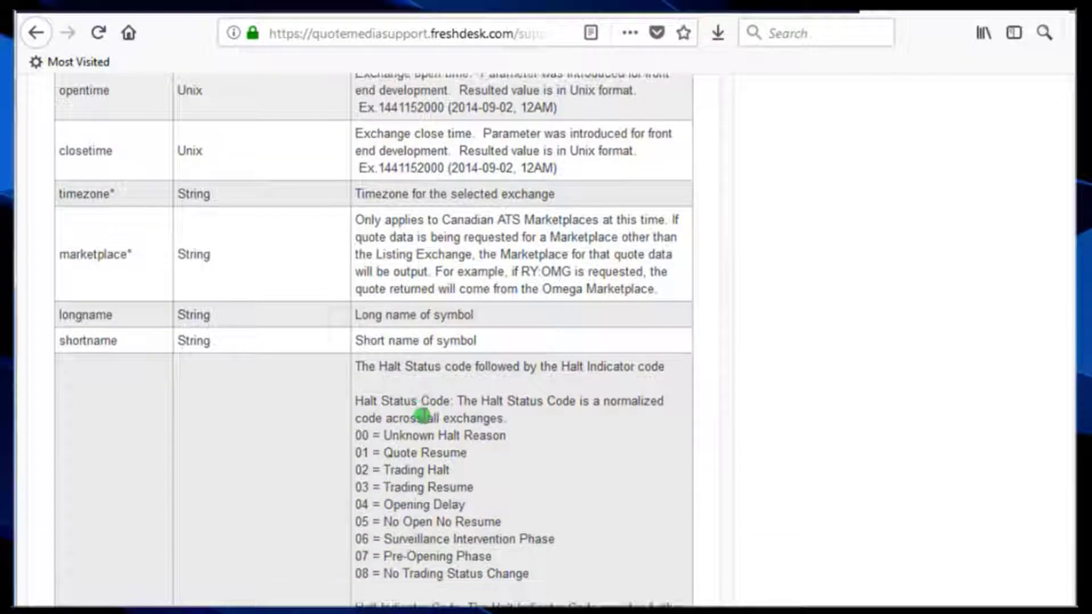
scroll(422, 415, "down", 6)
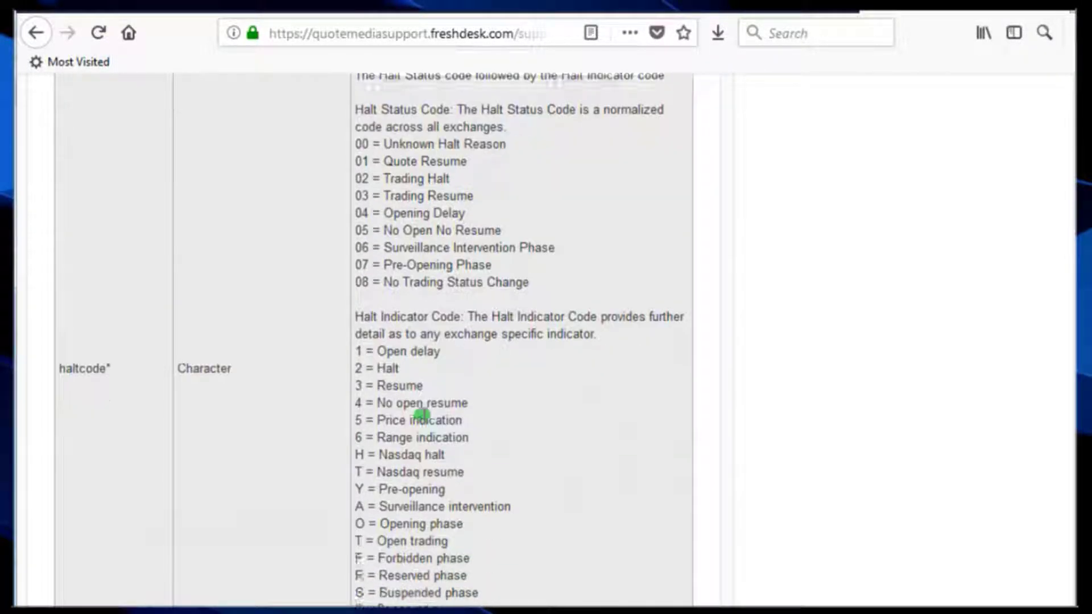
scroll(422, 415, "down", 8)
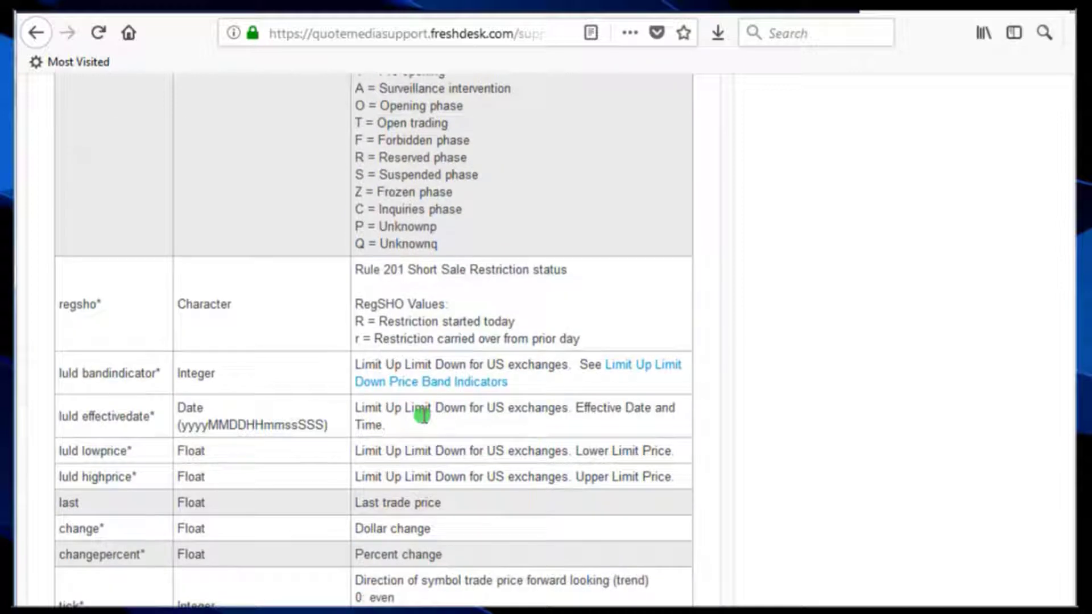
scroll(423, 416, "down", 6)
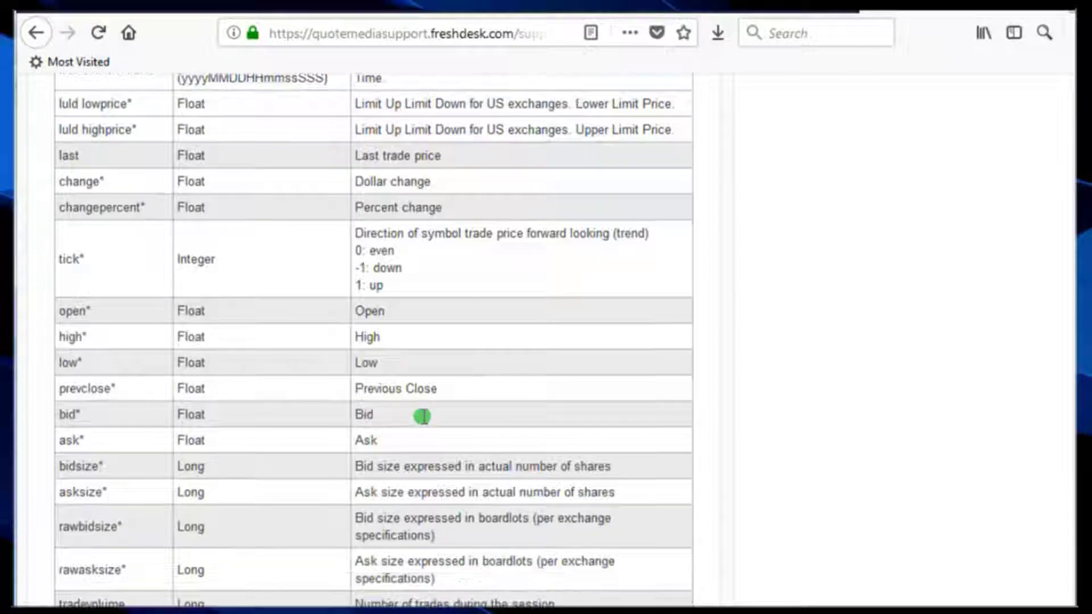
scroll(421, 418, "down", 6)
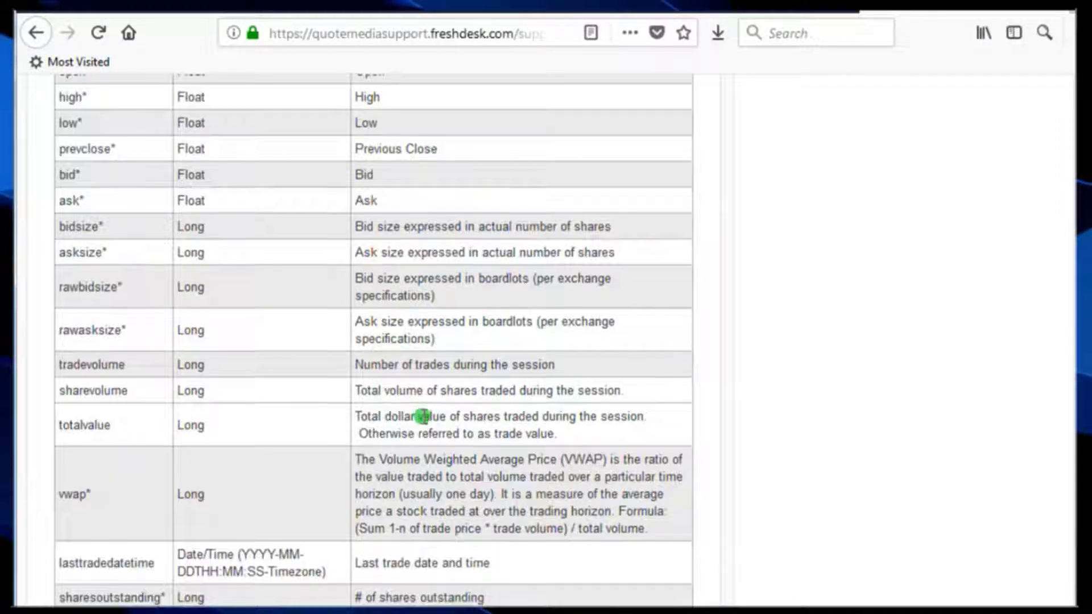
scroll(422, 416, "down", 5)
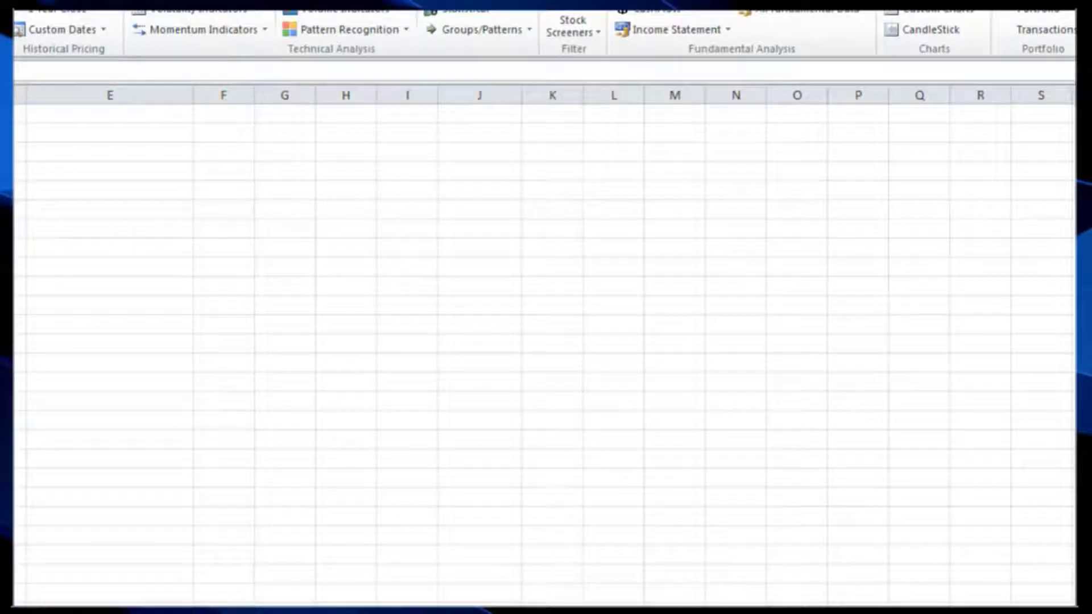
Switch from Excel to Firefox, bring up the MarketXLS home page and shorten the browser window so its bottom edge fits on screen
left_click(142, 213)
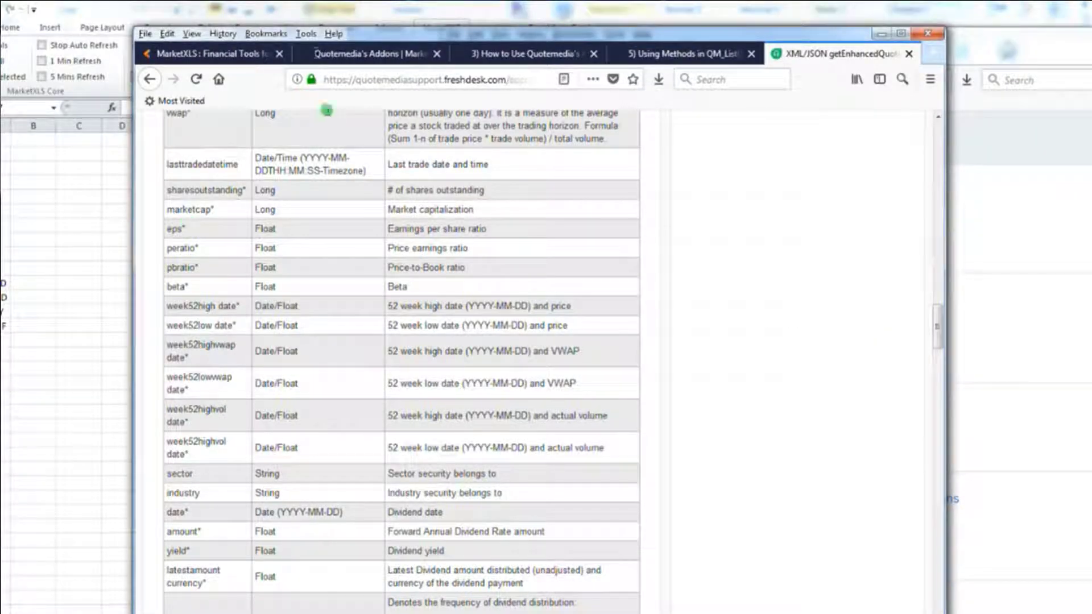
left_click(256, 55)
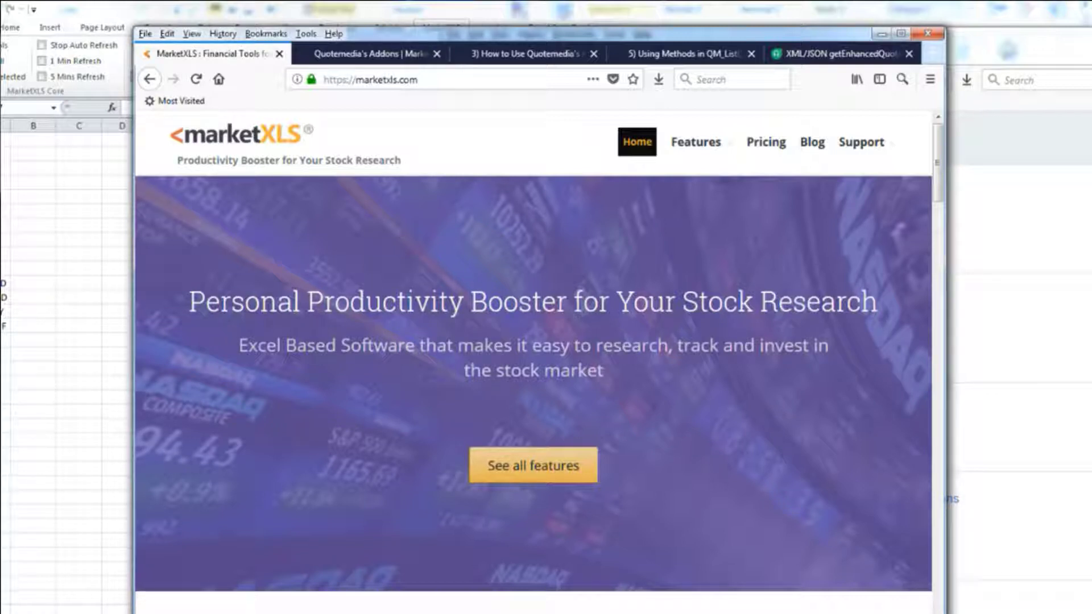
left_click_drag(194, 613, 178, 593)
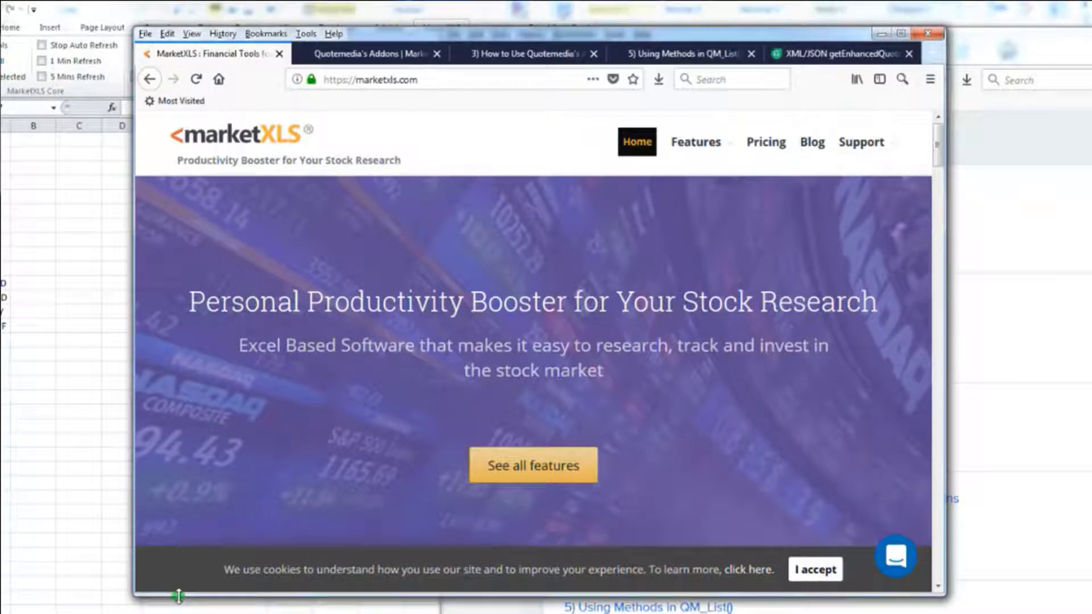
Open the support chat on the MarketXLS home page, view its conversation and answer search options, and close it
left_click(897, 560)
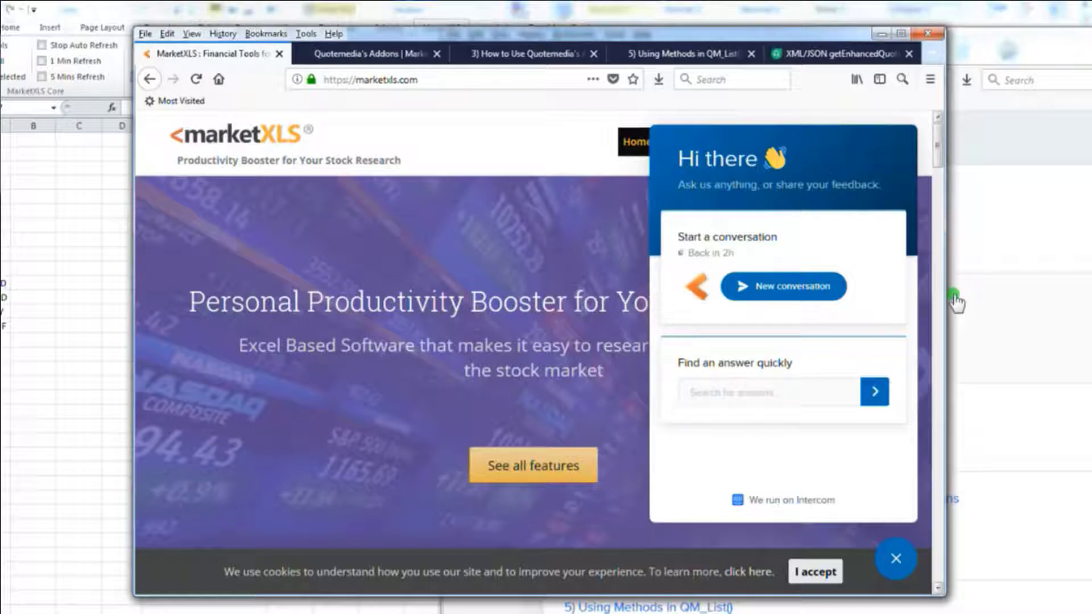
left_click(96, 465)
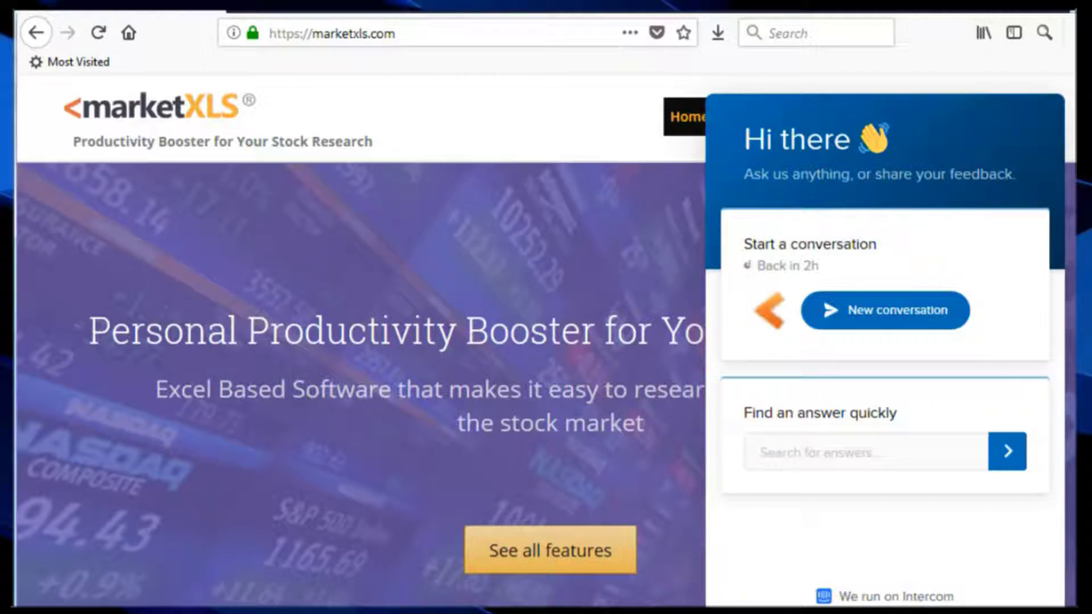
key("Escape")
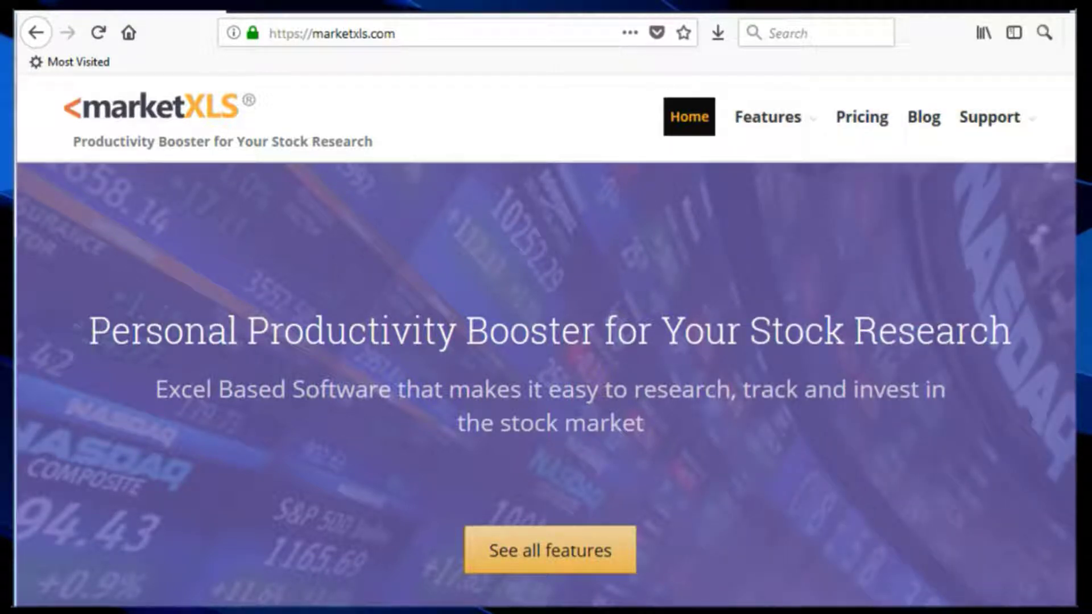